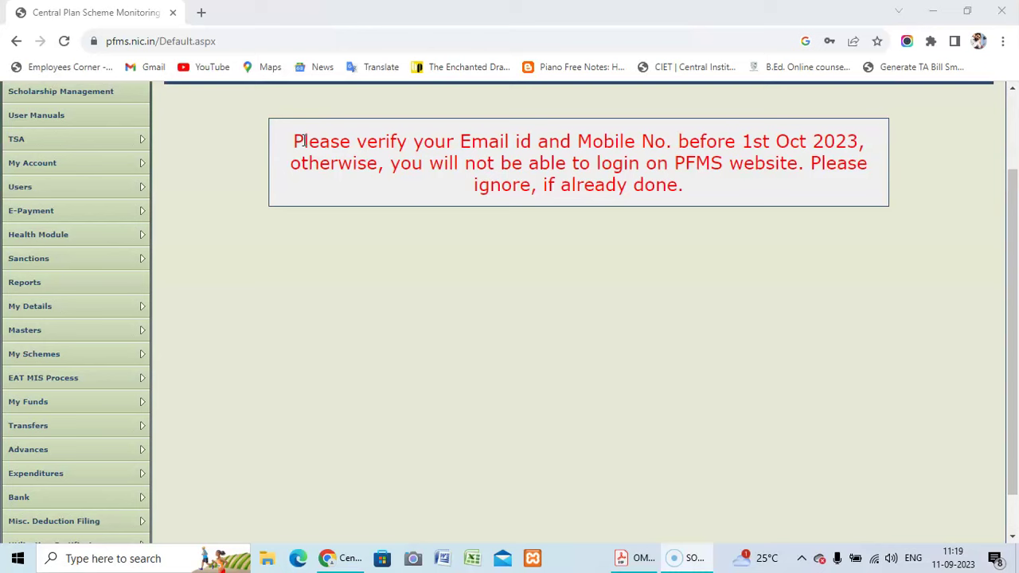
# Bring the Know Your User office memorandum PDF (OM No 4760) to the front
pyautogui.click(632, 558)
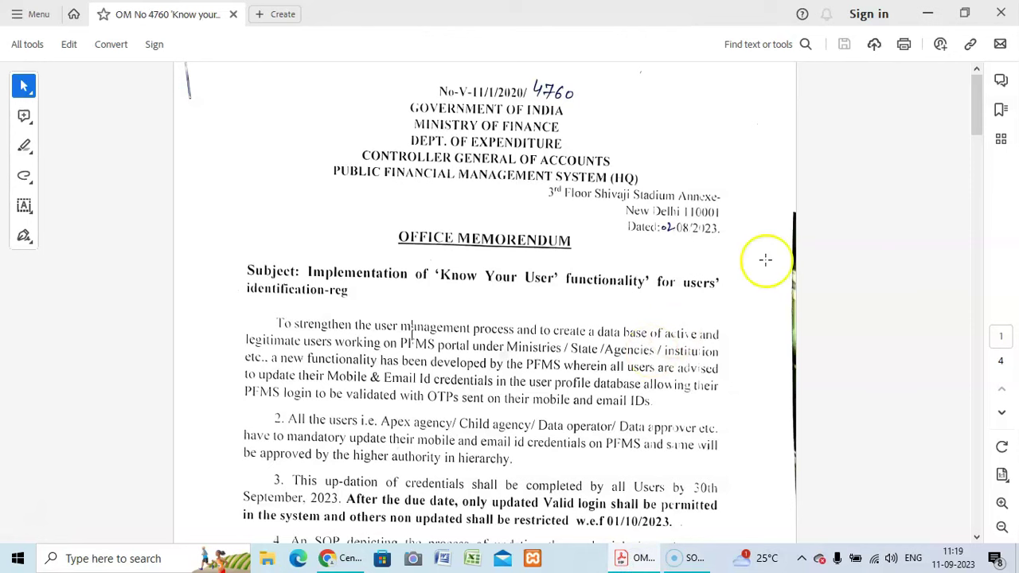
# Glance over the memorandum, then close Acrobat Reader to return to the PFMS home page
pyautogui.moveTo(975, 100); pyautogui.dragTo(975, 73)
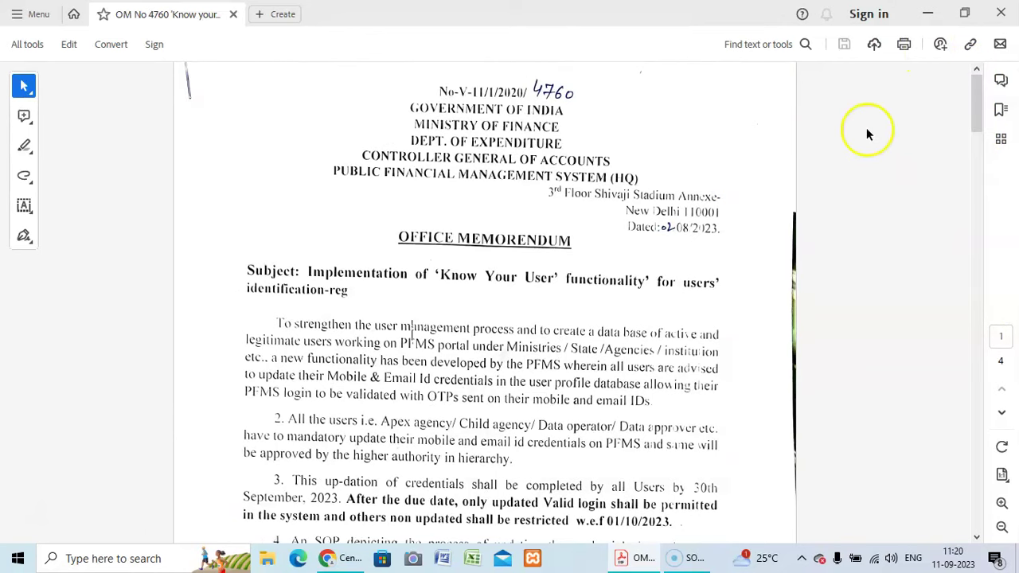
pyautogui.click(996, 19)
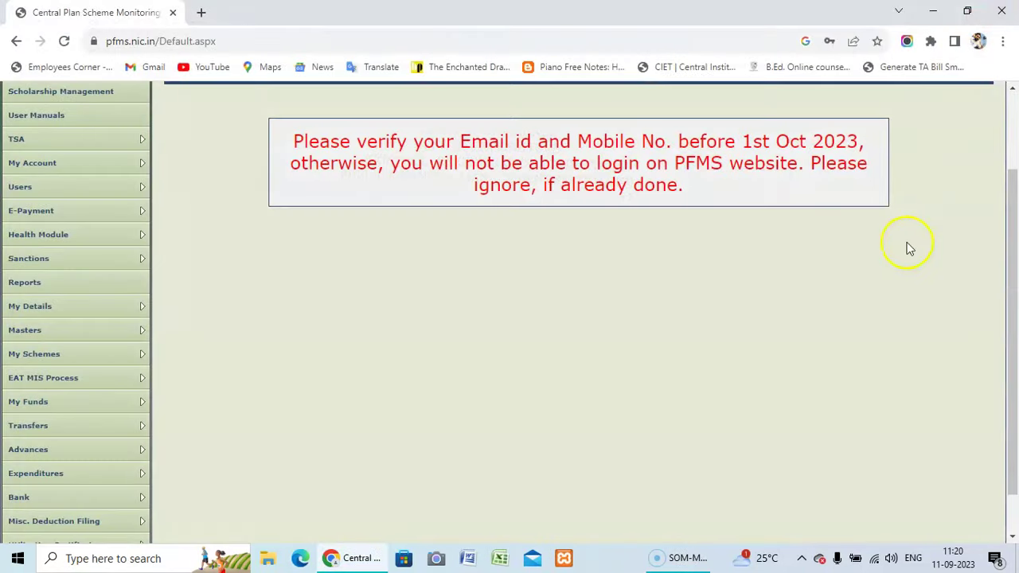
# Log in to PFMS from the login page using the word verification captcha
pyautogui.click(71, 500)
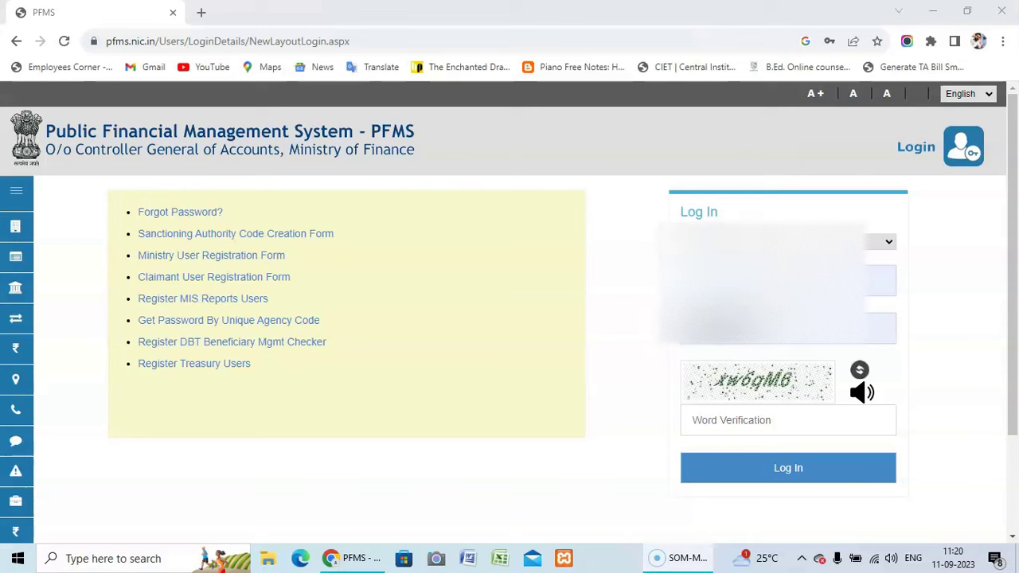
pyautogui.click(709, 420)
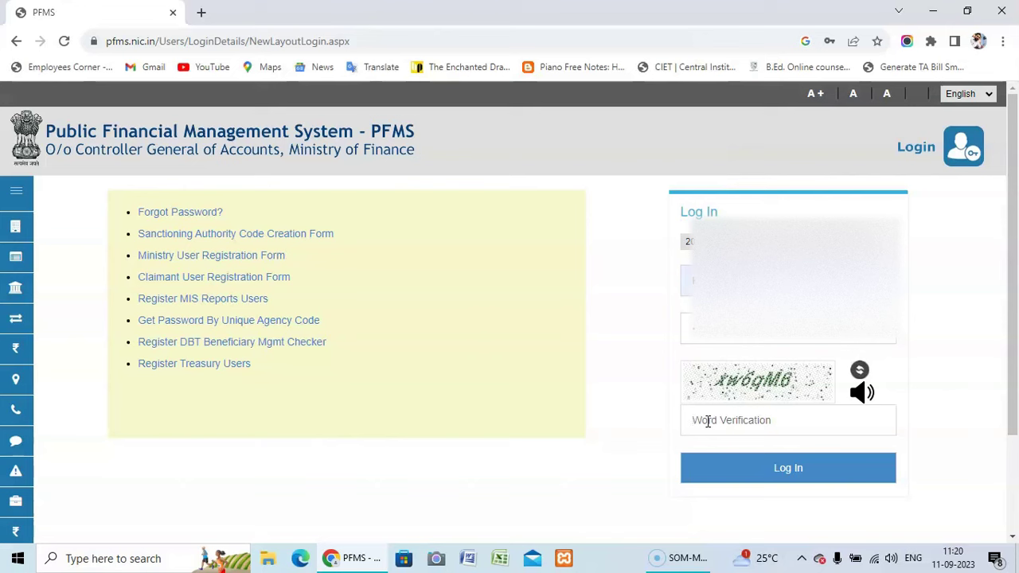
pyautogui.write('xw6qM6')
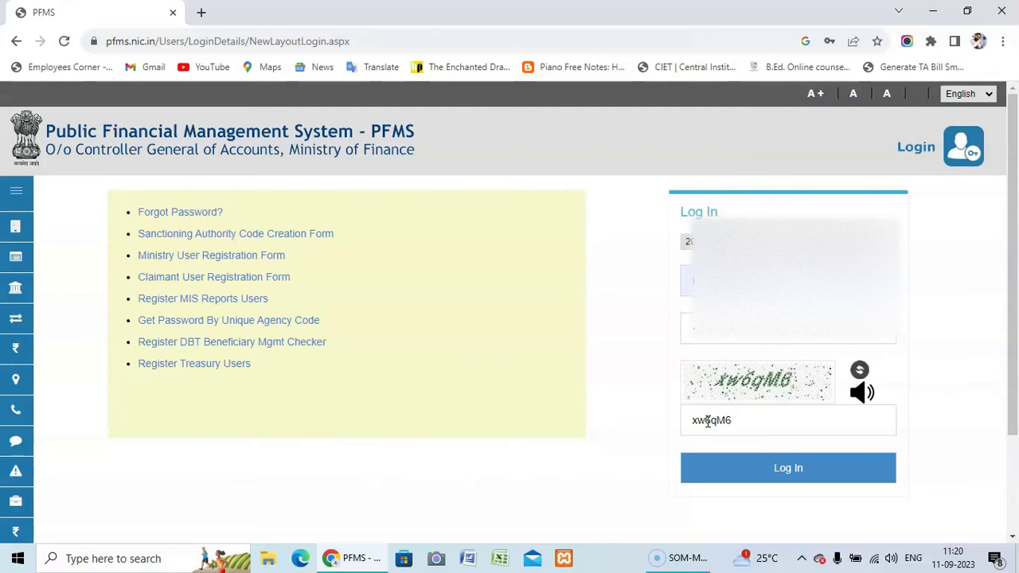
pyautogui.click(742, 469)
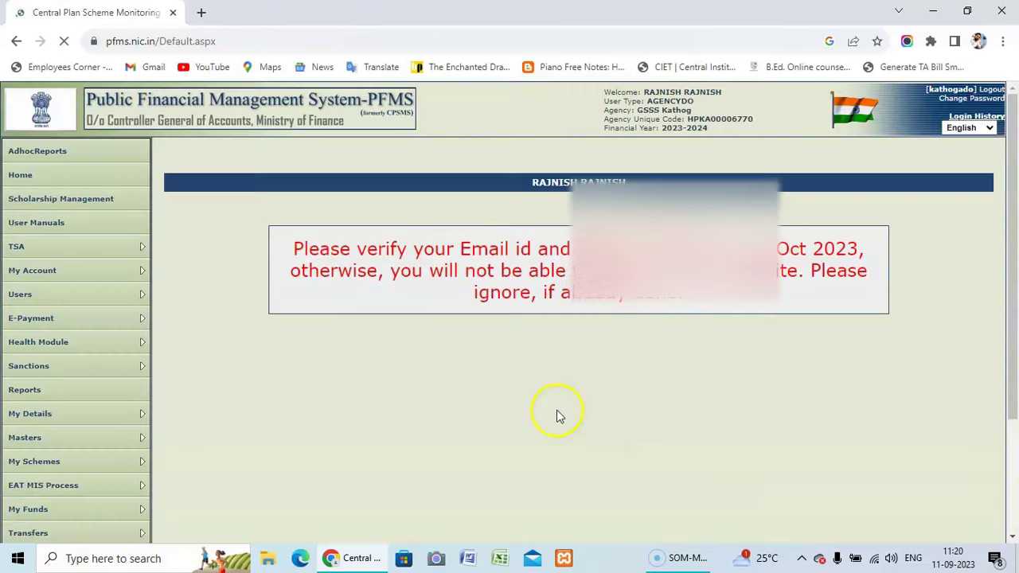
# Open My Details > My Profile and switch it to the Edit Agency User form
pyautogui.moveTo(1014, 165)
pyautogui.mouseDown()
pyautogui.moveTo(1013, 218)
pyautogui.moveTo(1015, 174)
pyautogui.mouseUp()
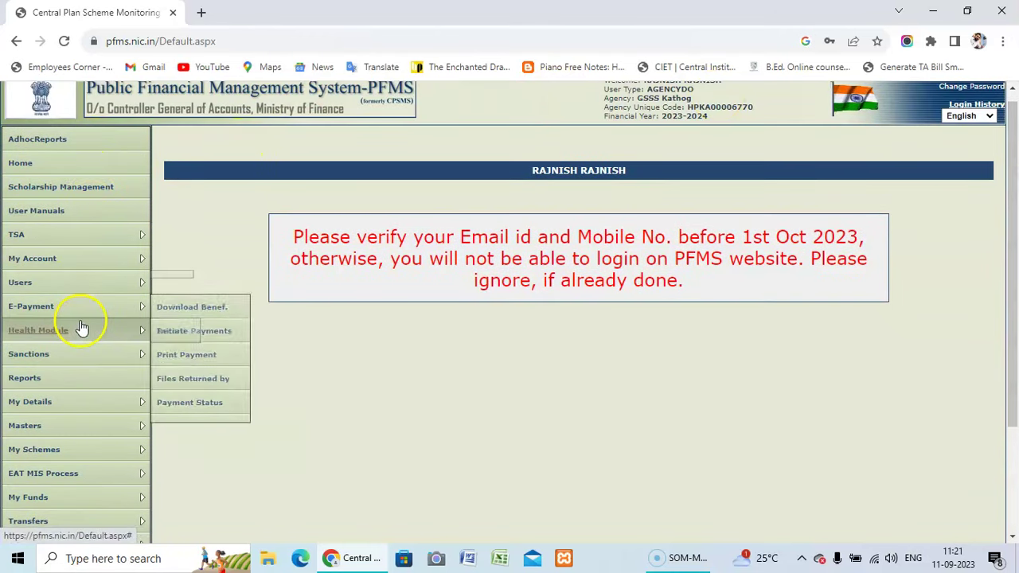
pyautogui.moveTo(66, 403)
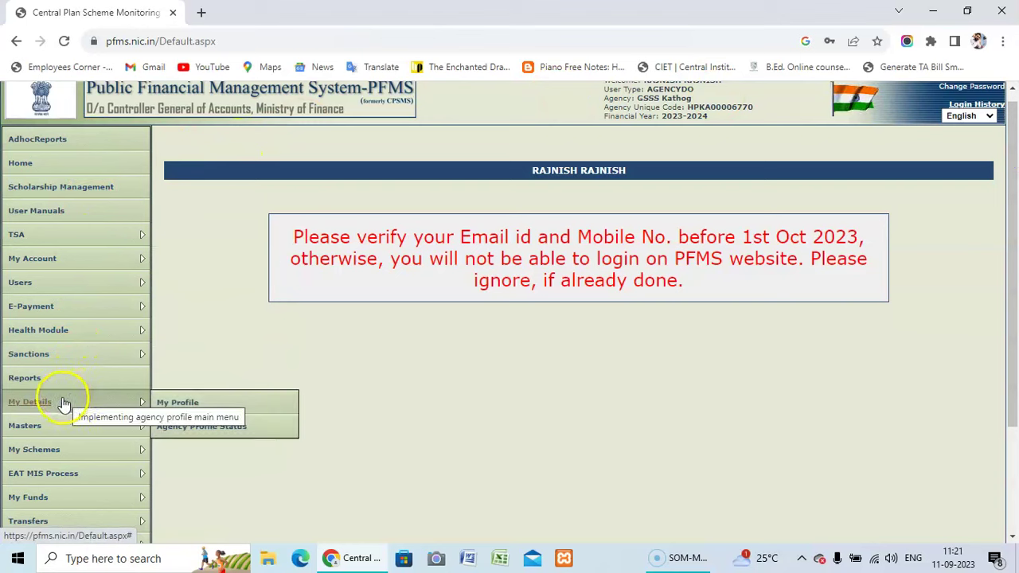
pyautogui.click(192, 403)
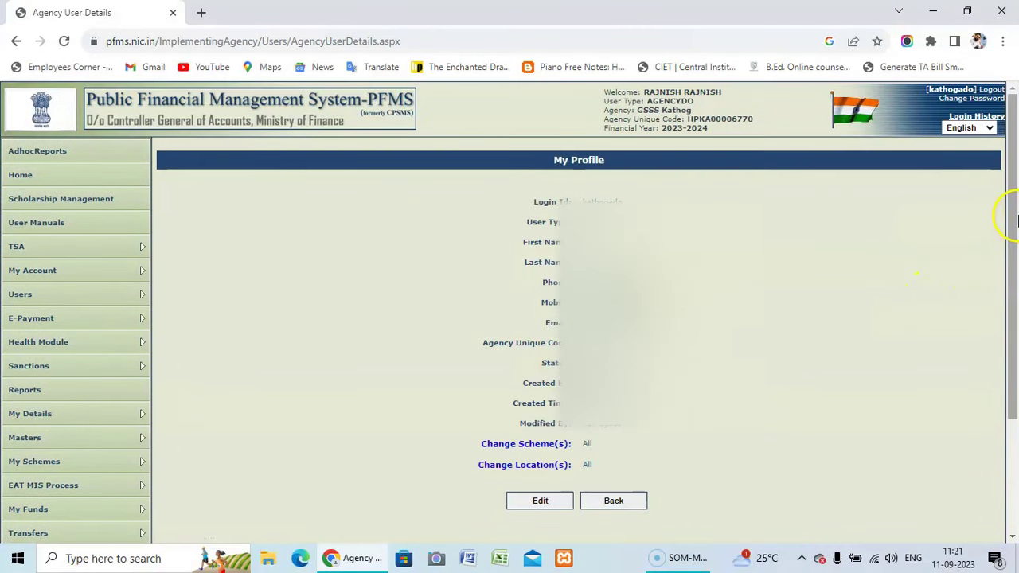
pyautogui.scroll(-1, 1015, 183)
pyautogui.moveTo(1015, 191); pyautogui.dragTo(1015, 205)
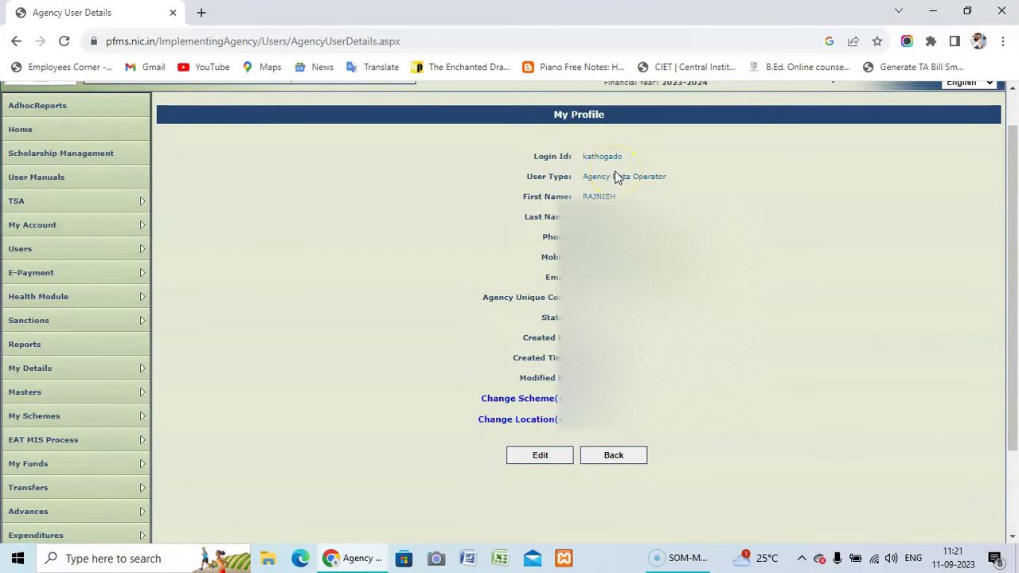
pyautogui.click(541, 459)
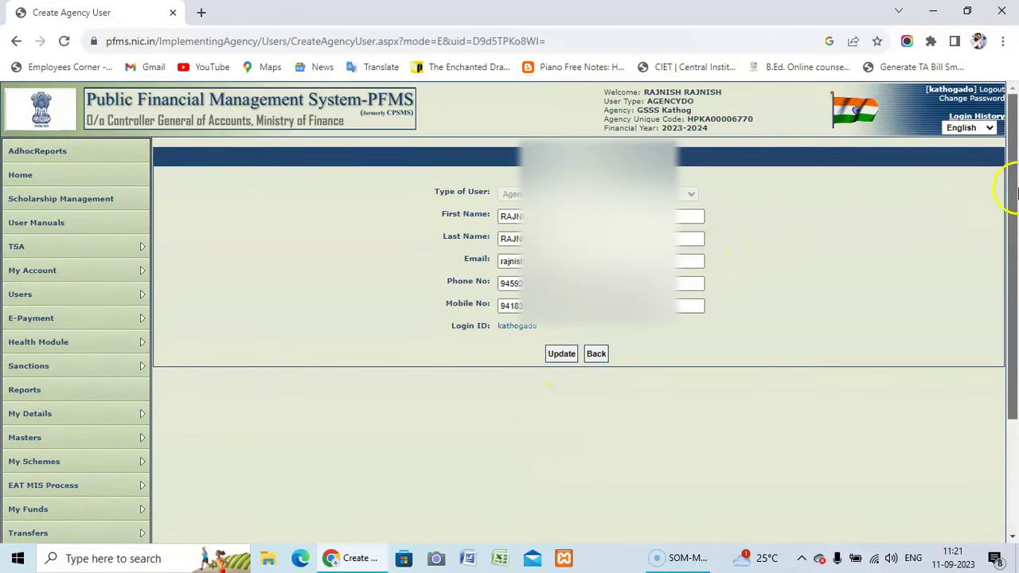
# Replace the Last Name with the new surname, dismissing Chrome's autofill suggestions
pyautogui.moveTo(1008, 182); pyautogui.dragTo(1008, 190)
pyautogui.click(702, 214)
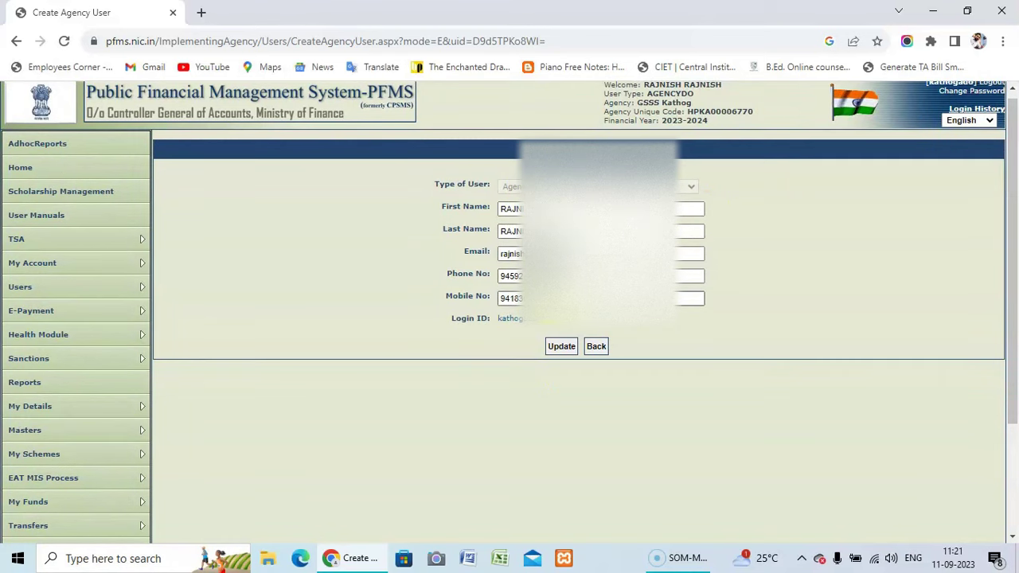
pyautogui.click(511, 207)
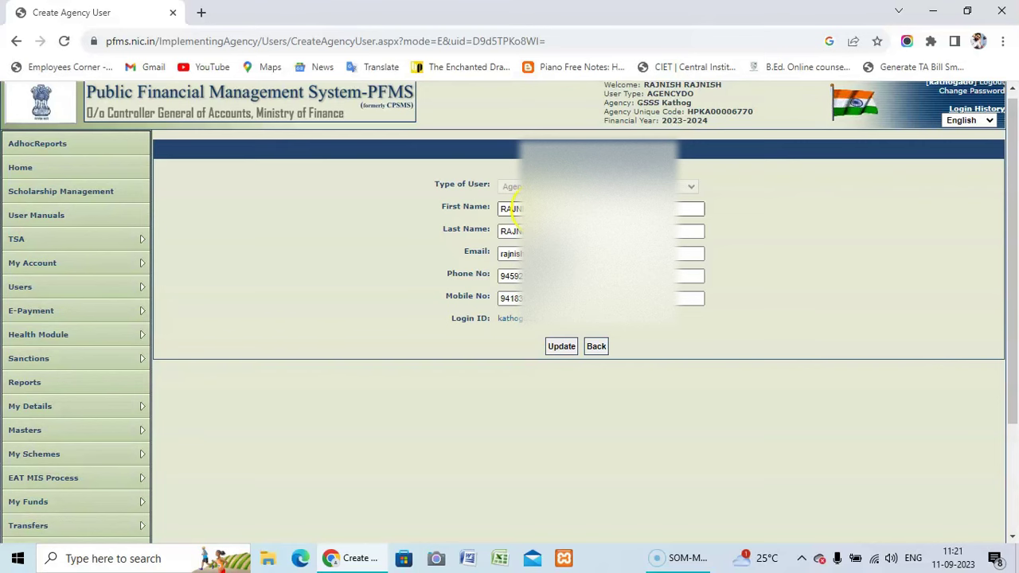
pyautogui.click(468, 231)
pyautogui.write('KUMA')
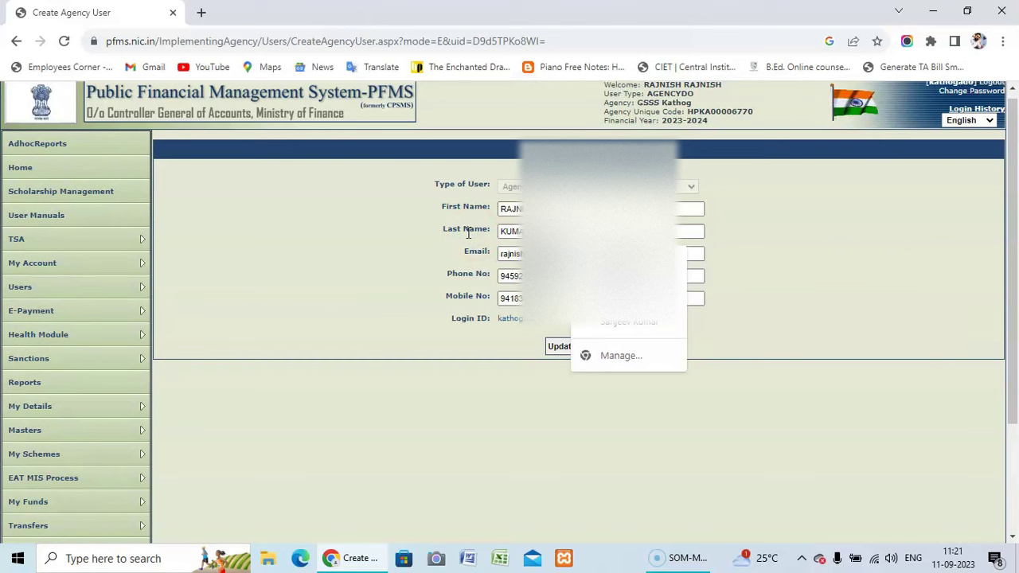
pyautogui.click(371, 232)
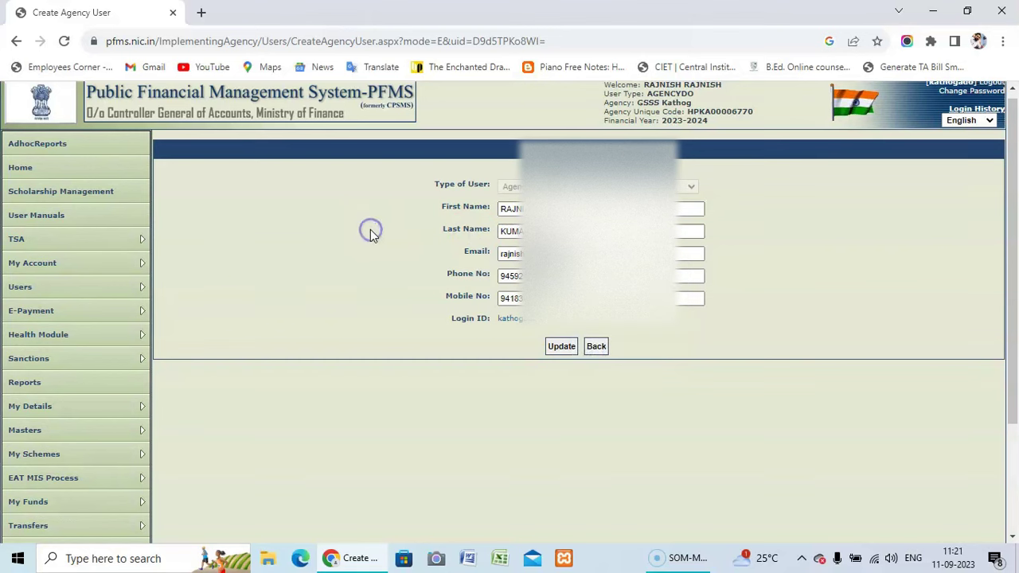
pyautogui.click(605, 253)
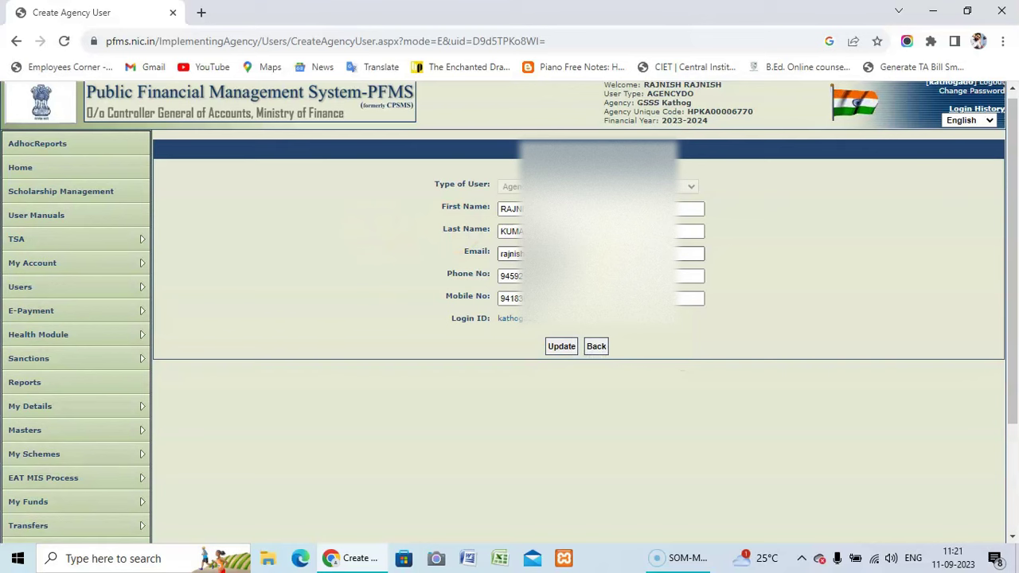
pyautogui.click(605, 253)
pyautogui.click(366, 252)
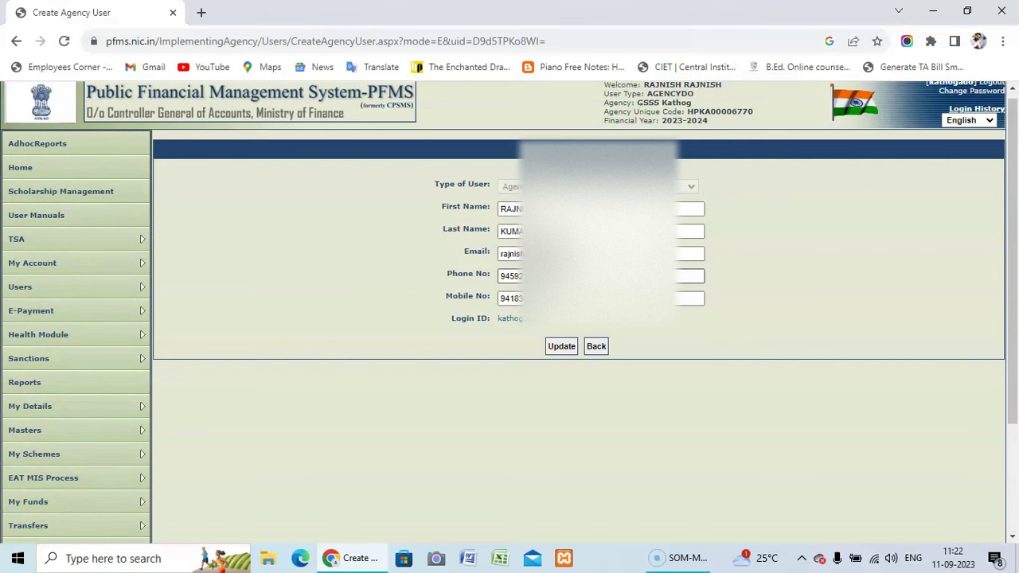
# Swap the values of Phone No and Mobile No, then submit with Update
pyautogui.click(601, 276)
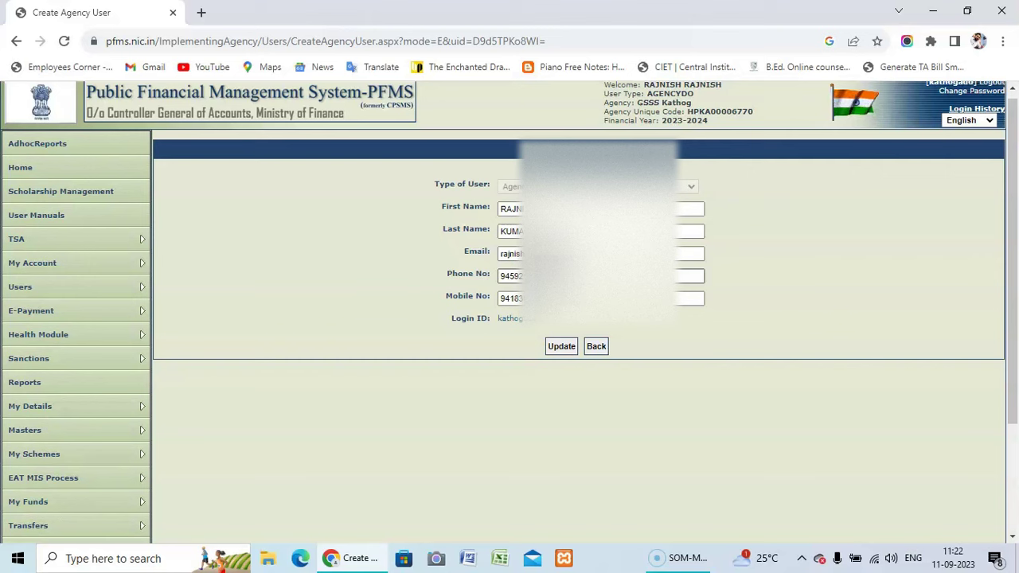
pyautogui.doubleClick(510, 275)
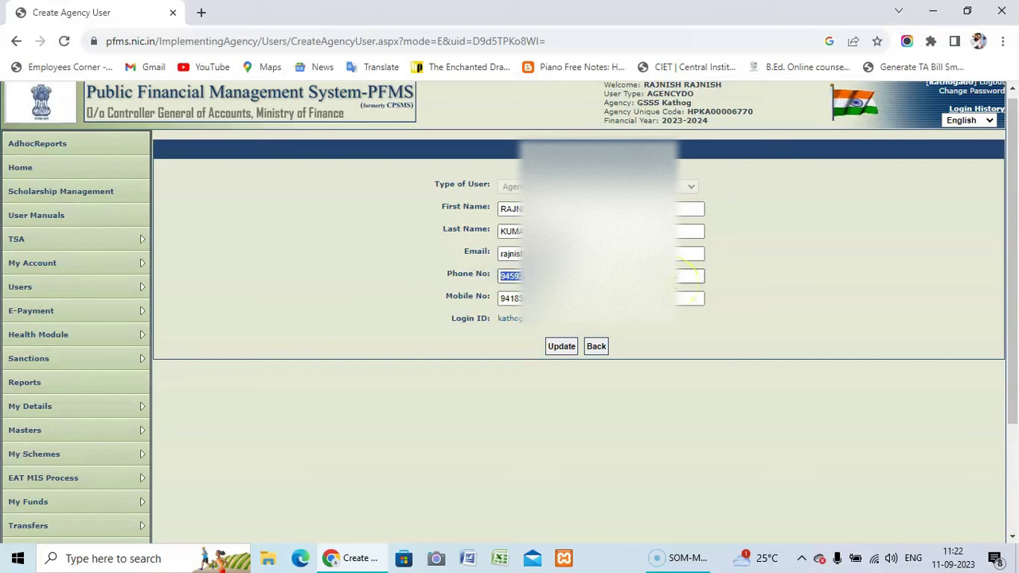
pyautogui.press('BackSpace')
pyautogui.click(625, 299)
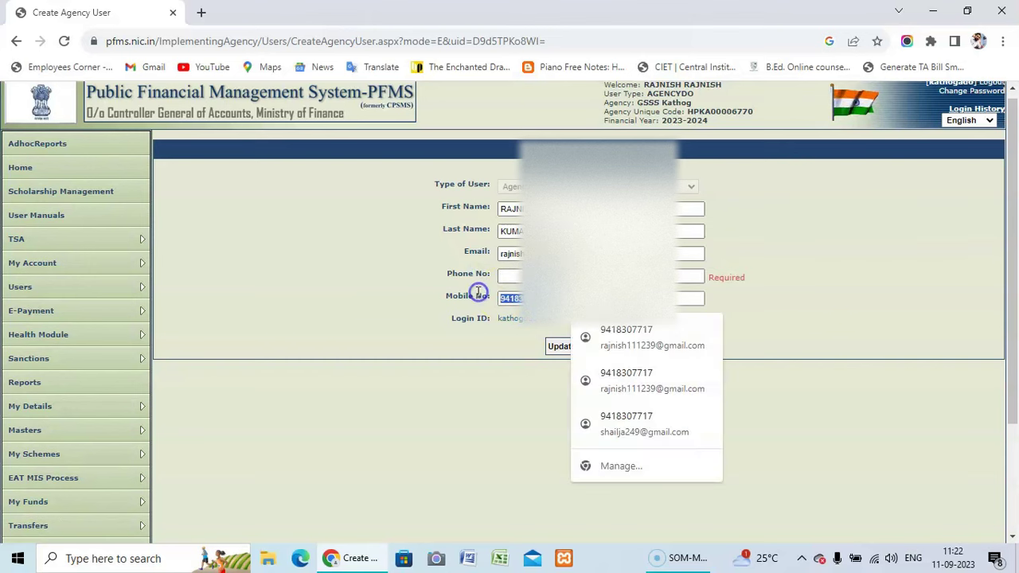
pyautogui.click(510, 275)
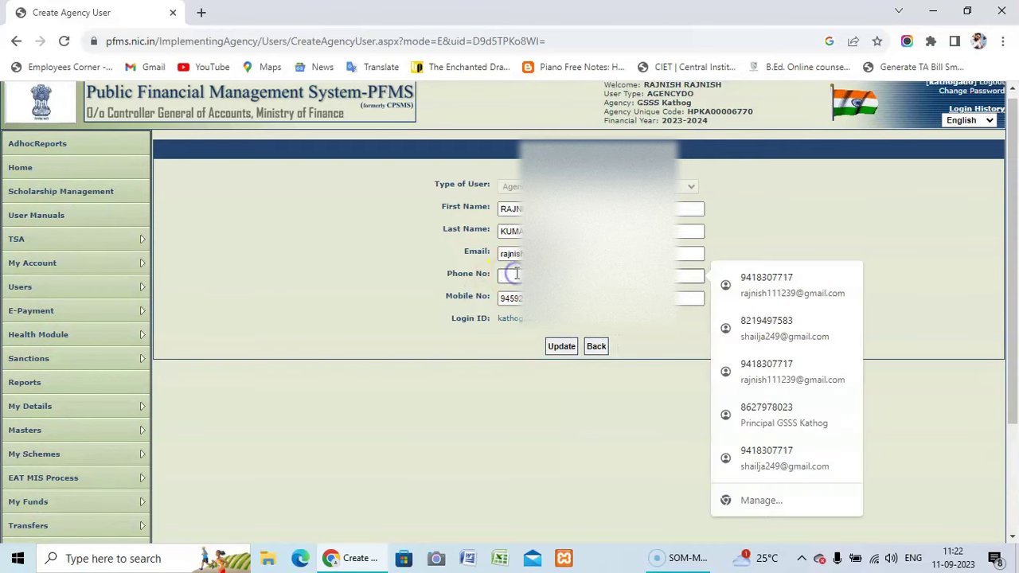
pyautogui.write('94183')
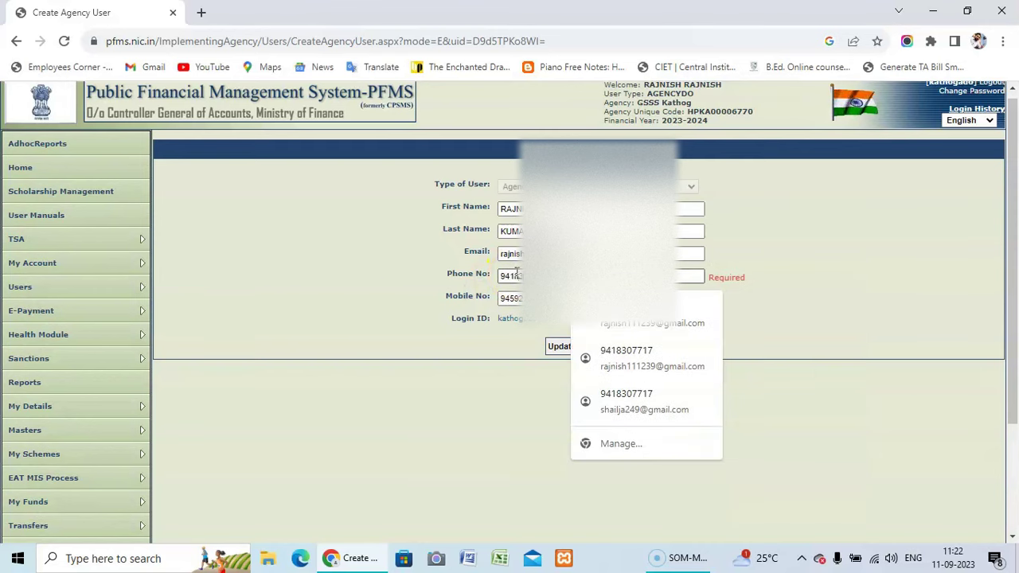
pyautogui.click(402, 280)
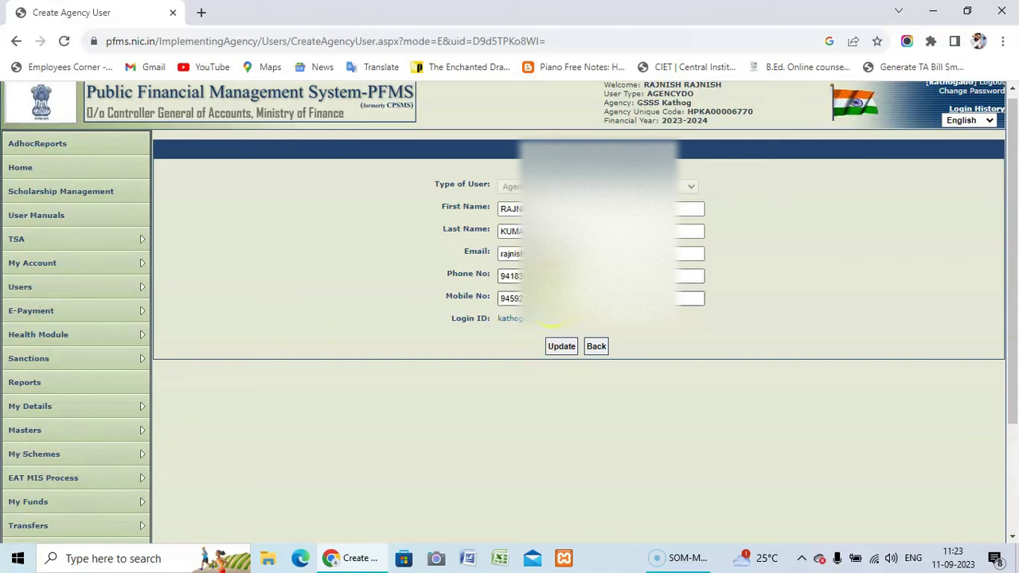
pyautogui.click(522, 276)
pyautogui.click(561, 347)
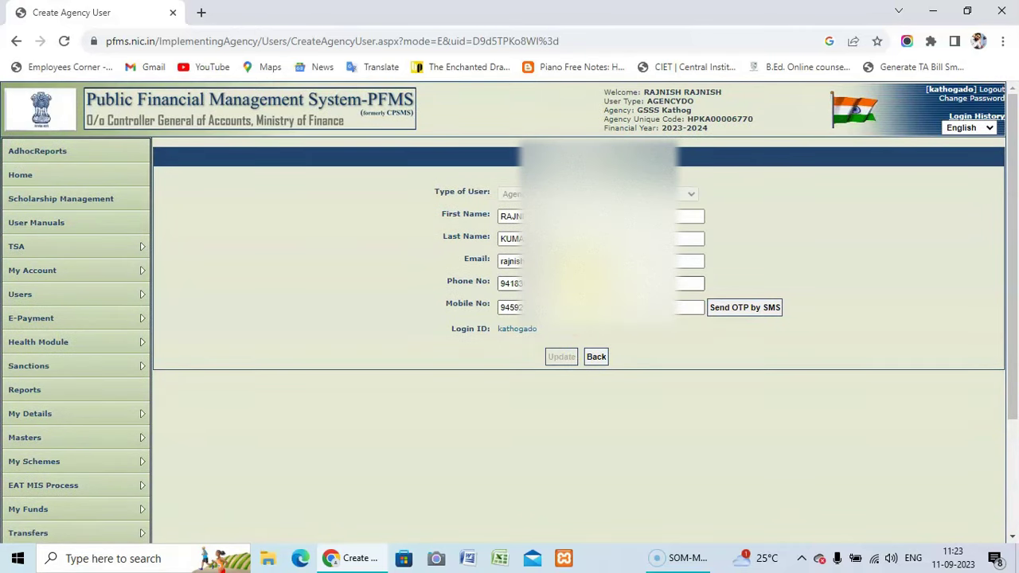
# Request a one-time password by SMS for the new mobile number
pyautogui.click(597, 261)
pyautogui.click(748, 253)
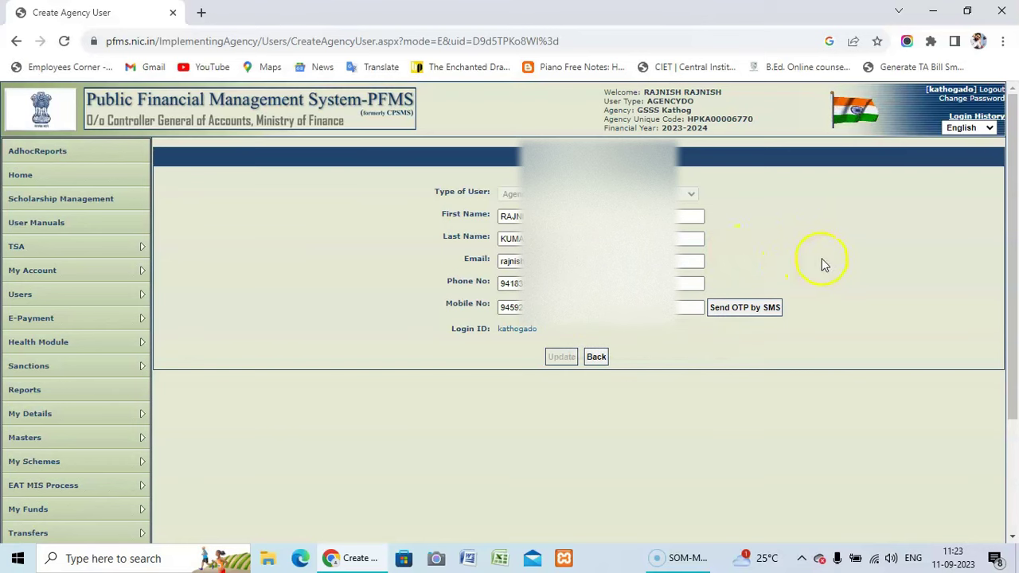
pyautogui.click(516, 284)
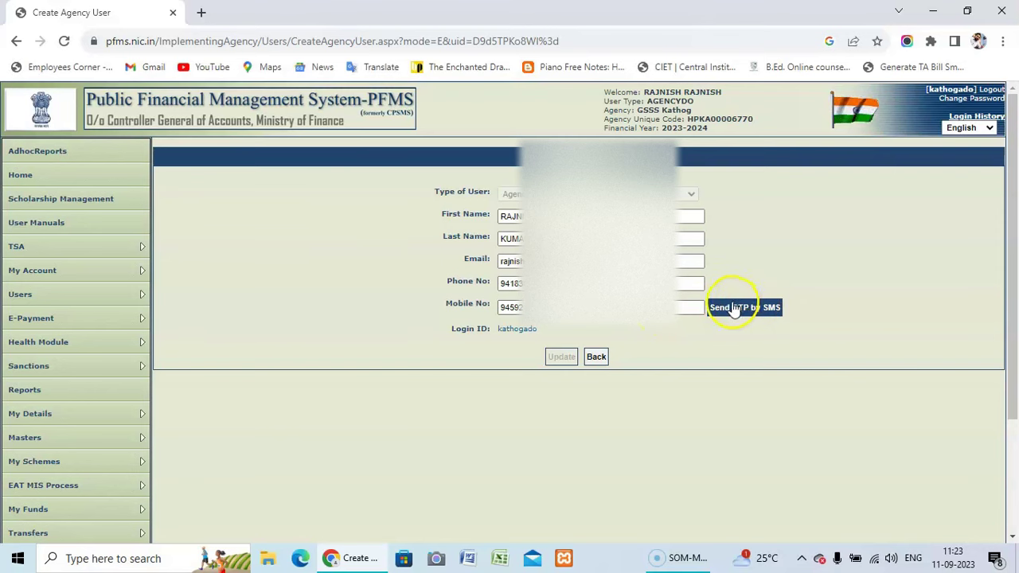
pyautogui.click(724, 312)
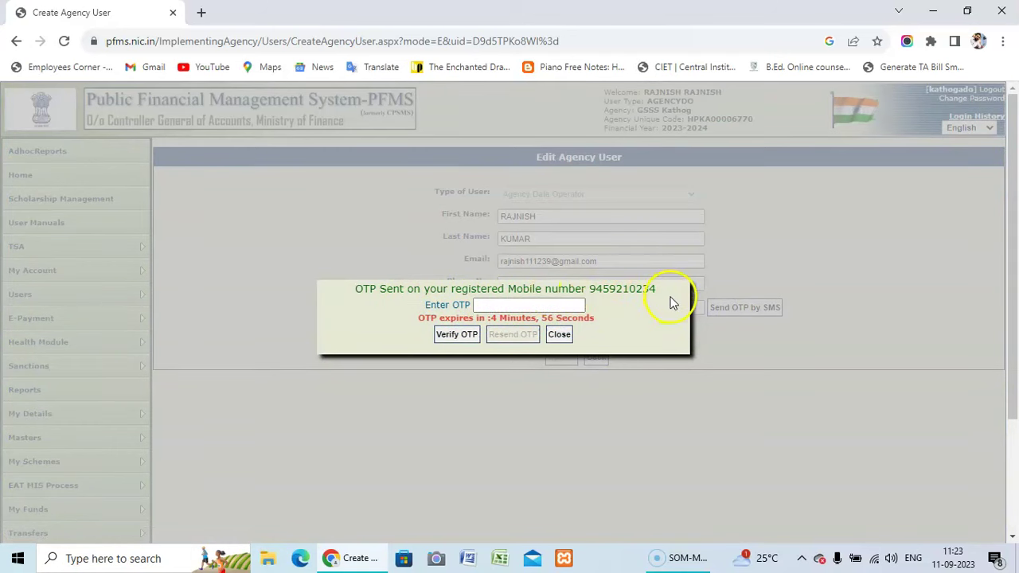
# Enter the received OTP and verify it to confirm the new mobile number
pyautogui.click(509, 304)
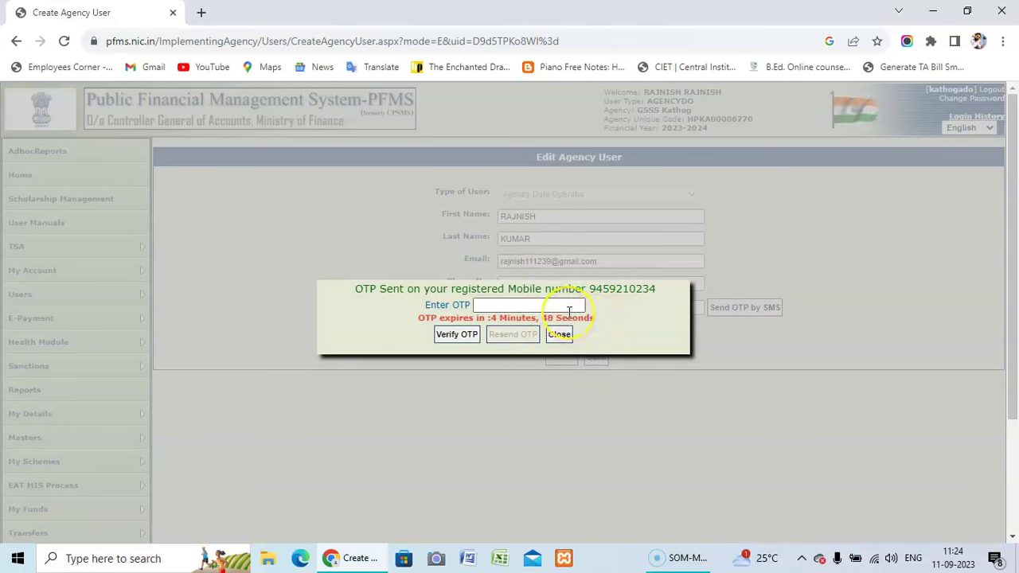
pyautogui.click(510, 310)
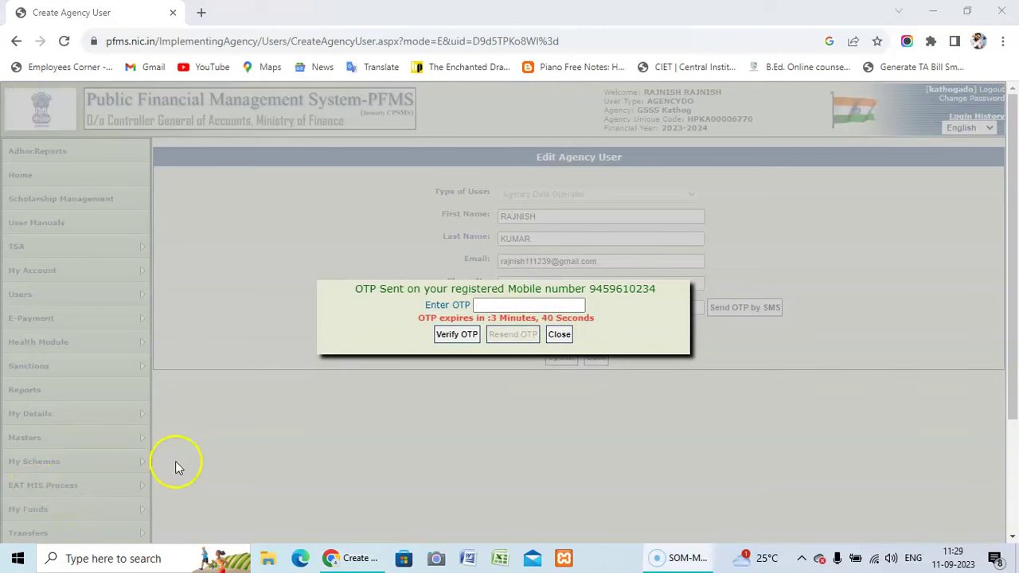
pyautogui.click(501, 308)
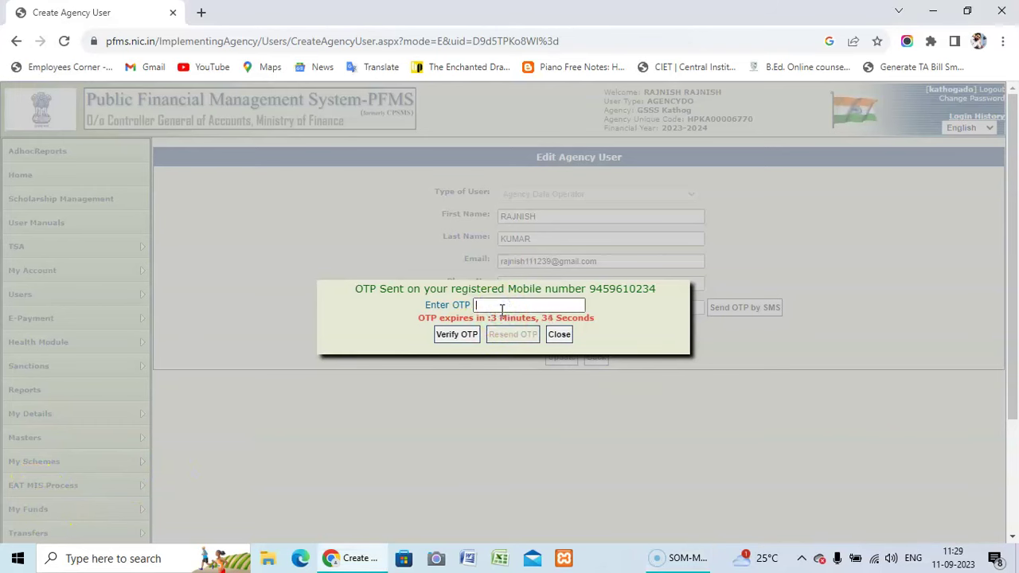
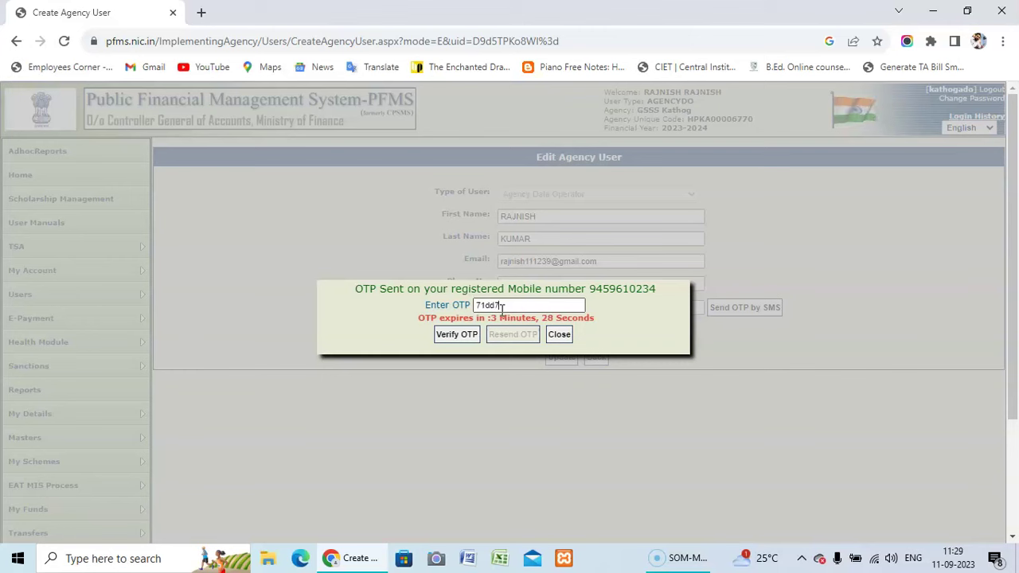
pyautogui.click(465, 336)
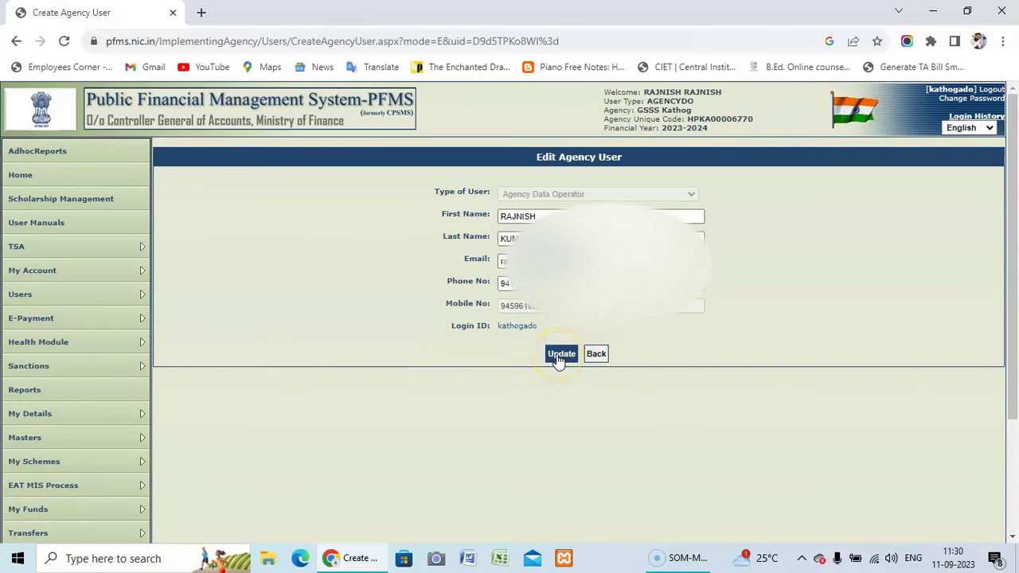
# Save the user details, then review the new mobile number marked Updated and Unapproved on My Profile
pyautogui.click(562, 353)
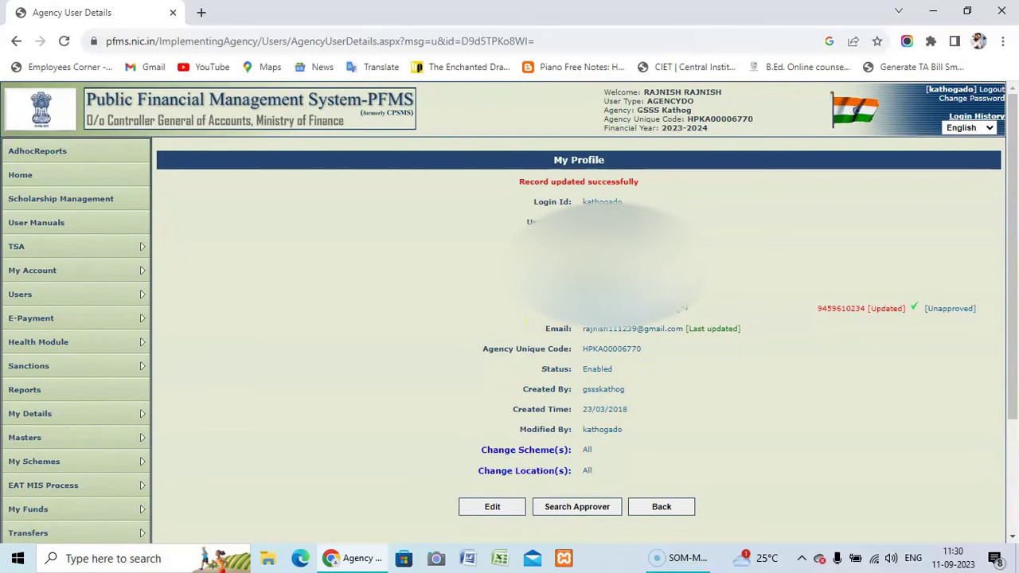
pyautogui.click(698, 301)
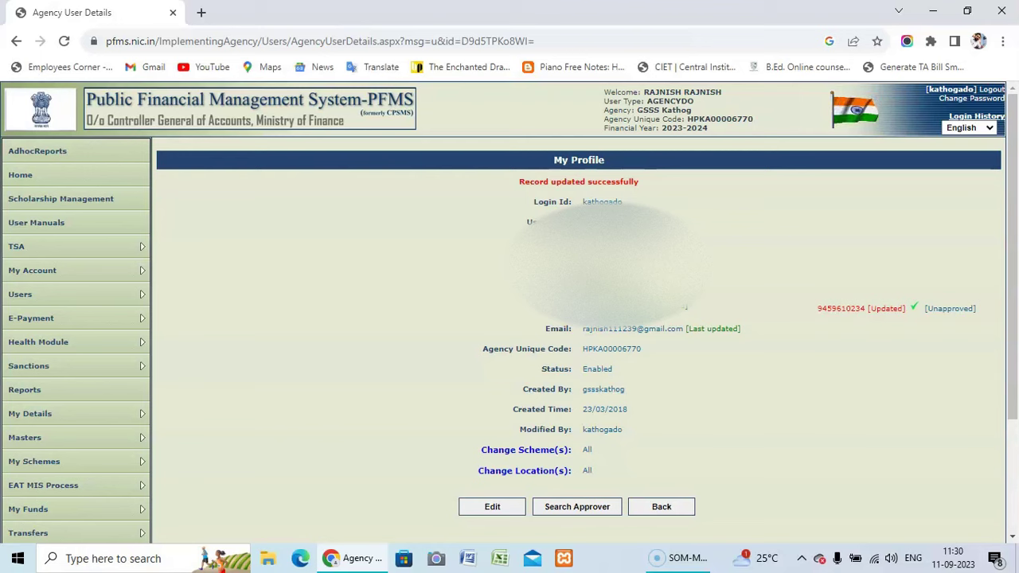
pyautogui.moveTo(815, 307); pyautogui.dragTo(867, 310)
pyautogui.click(857, 321)
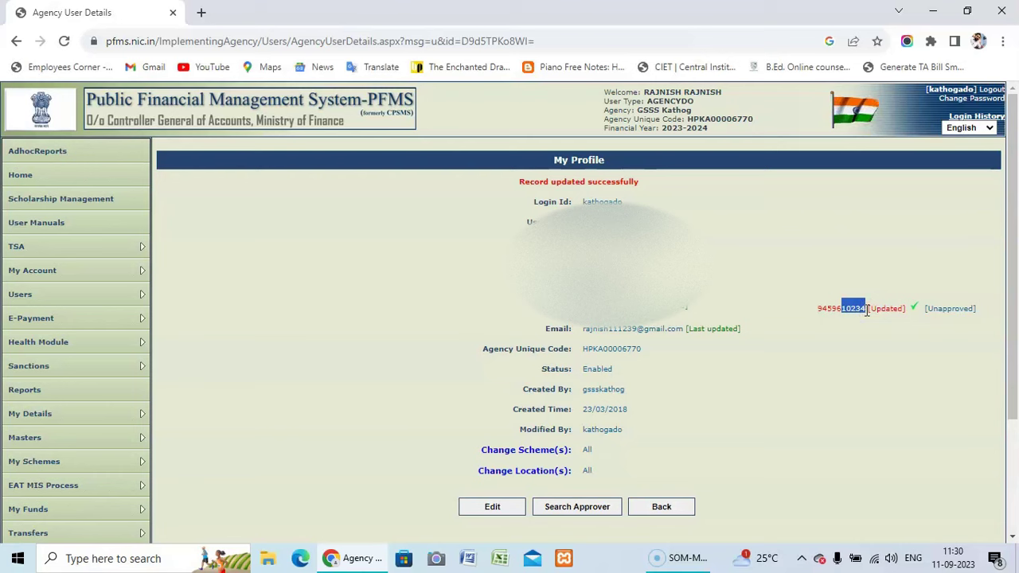
pyautogui.click(925, 308)
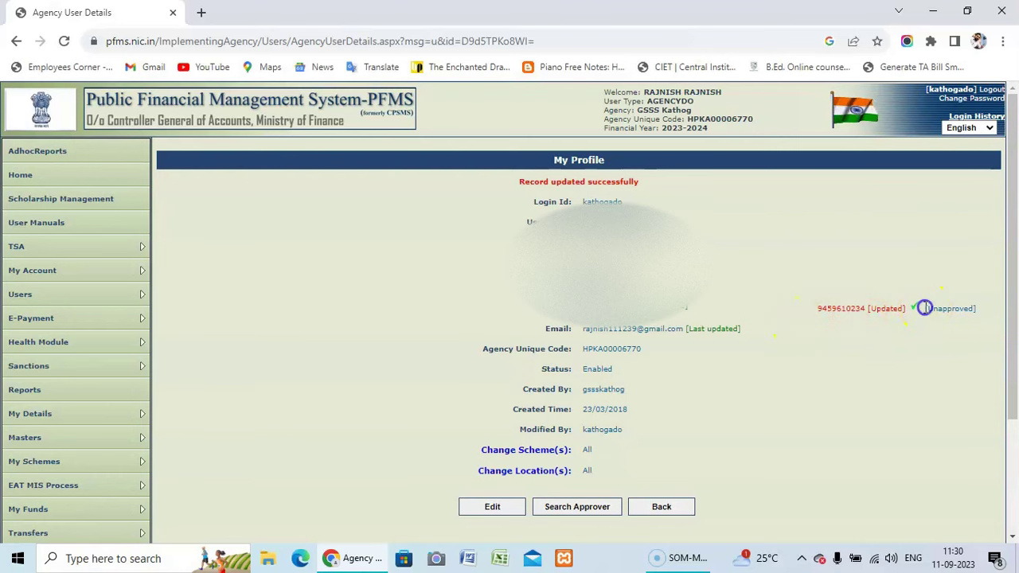
pyautogui.moveTo(924, 308); pyautogui.dragTo(980, 306)
pyautogui.click(952, 338)
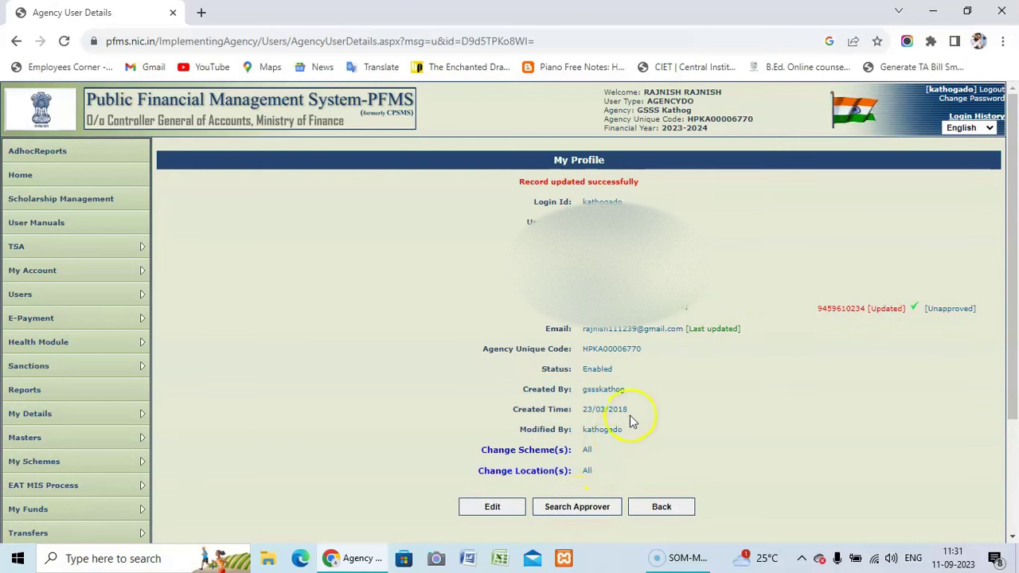
# Search for an approver, showing AGENCYADM approver type with the agency admin user chosen
pyautogui.click(573, 513)
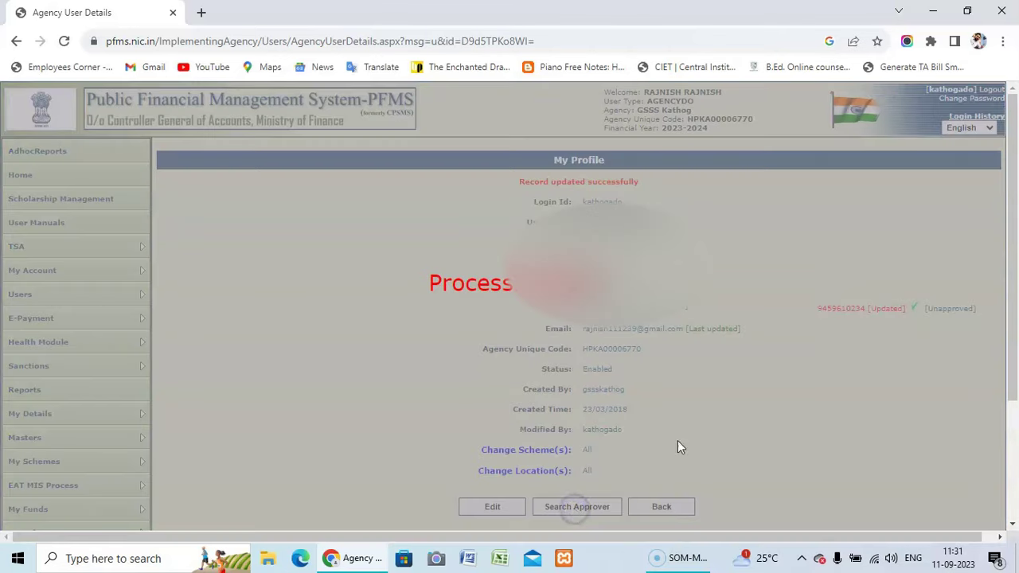
pyautogui.moveTo(1012, 231); pyautogui.dragTo(1015, 350)
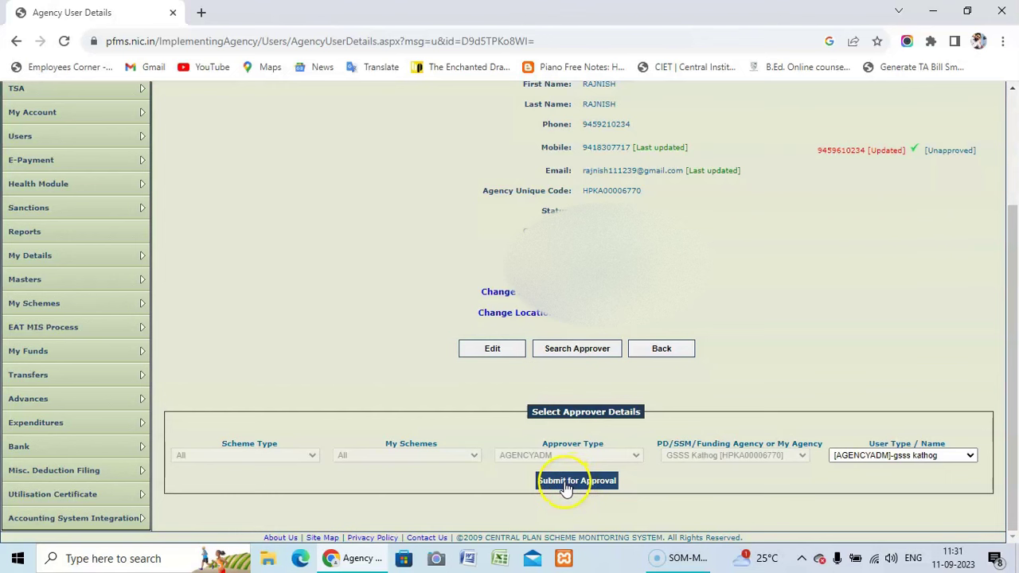
# Submit the mobile-number edit request for approval and confirm its status reads AgencyAdminSubmitted
pyautogui.click(573, 482)
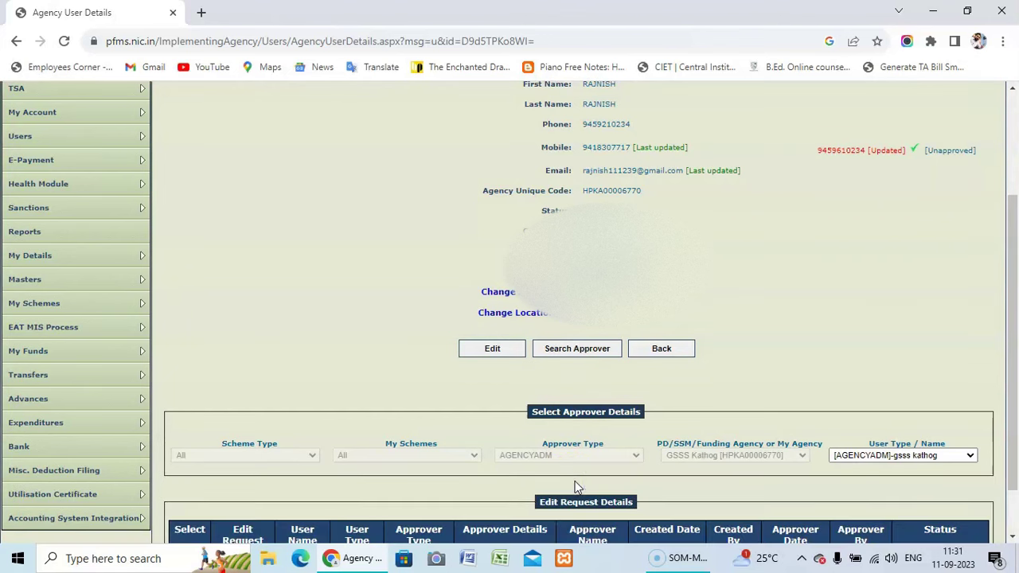
pyautogui.moveTo(1009, 318); pyautogui.dragTo(1015, 380)
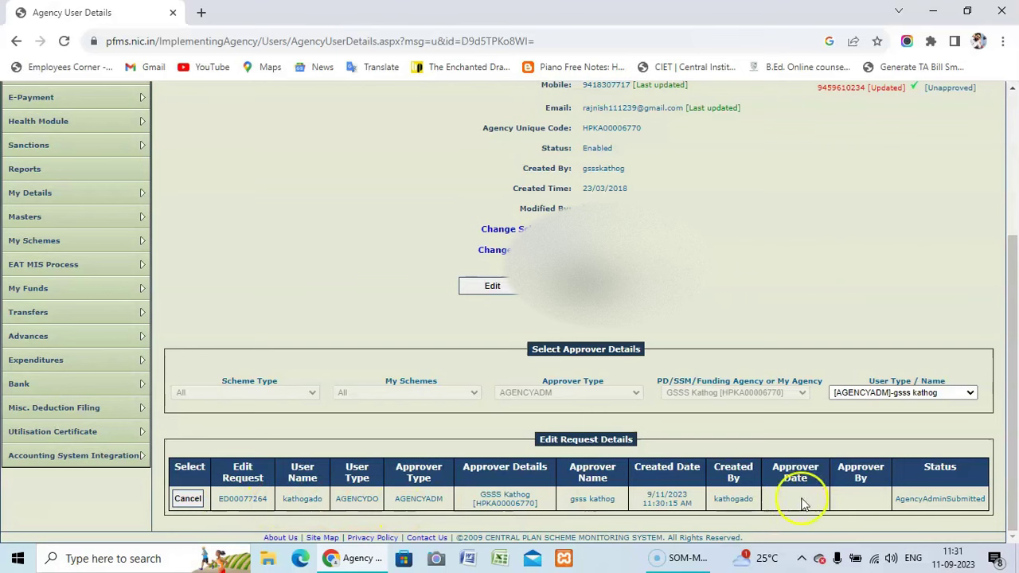
pyautogui.click(926, 473)
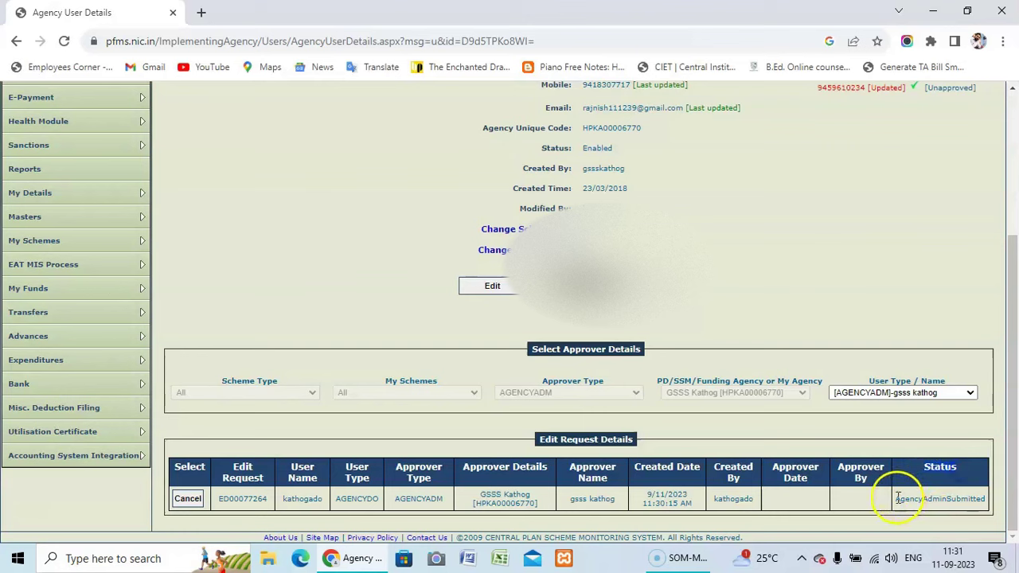
pyautogui.moveTo(897, 505); pyautogui.dragTo(993, 503)
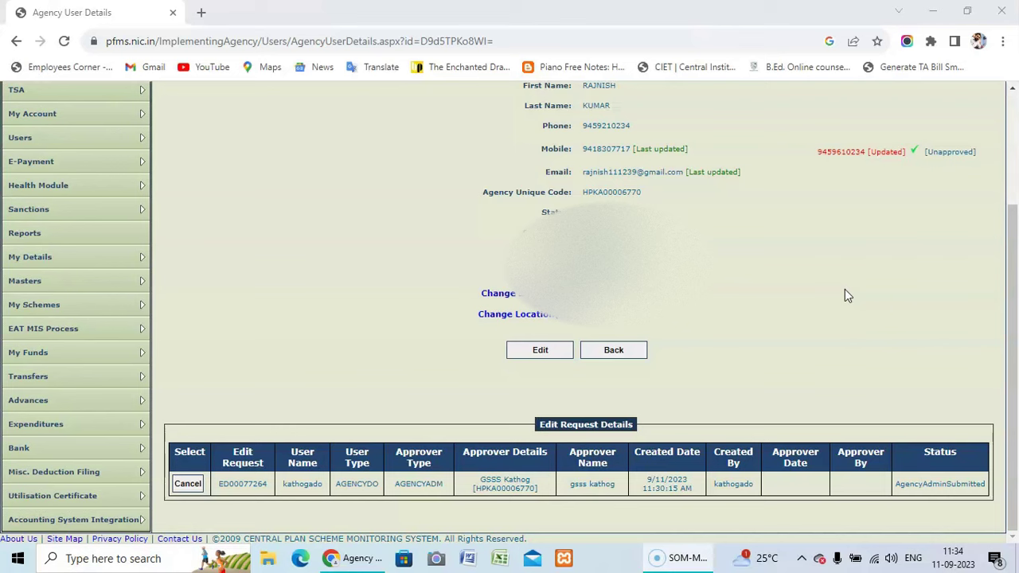
# Scroll back to the top of the page and log out of the portal
pyautogui.click(1015, 187)
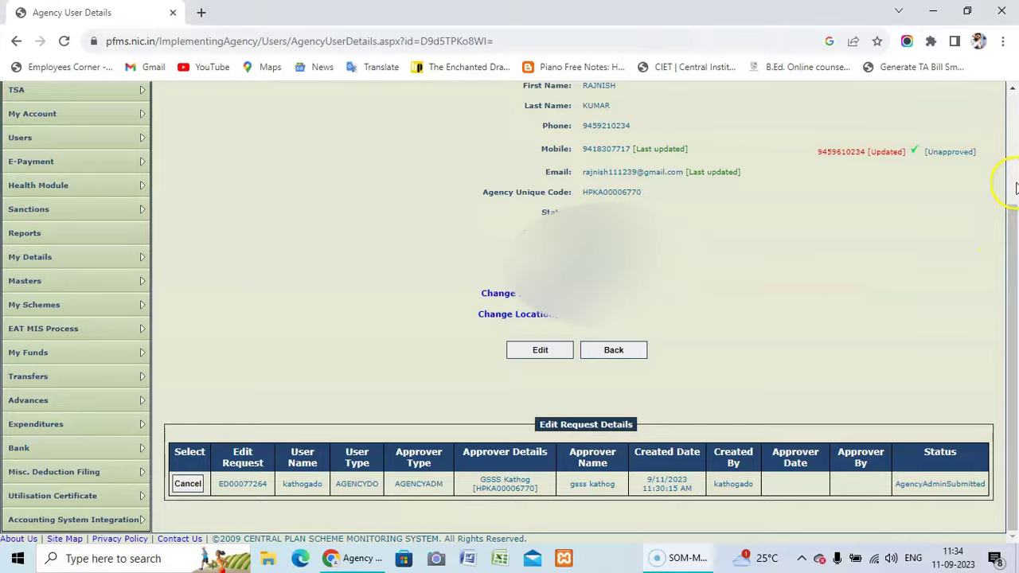
pyautogui.scroll(2, 1015, 188)
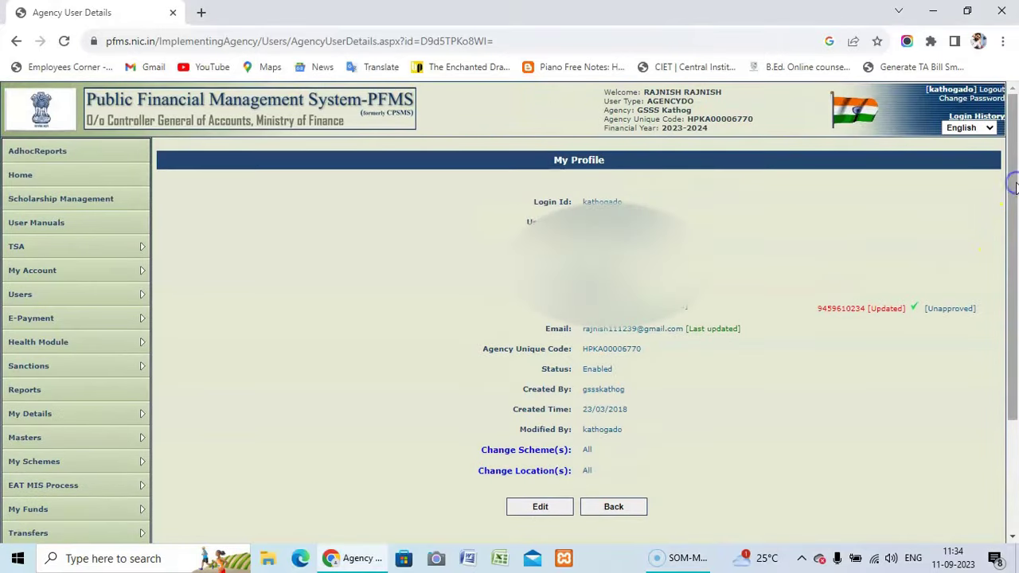
pyautogui.click(992, 91)
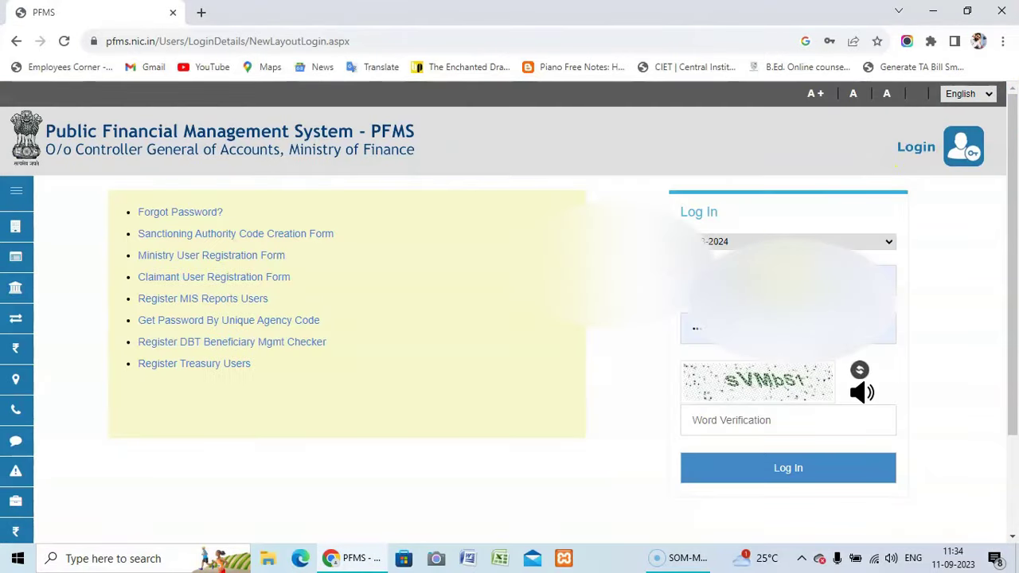
# Log back in as agency admin with the saved credentials and the displayed captcha
pyautogui.click(788, 279)
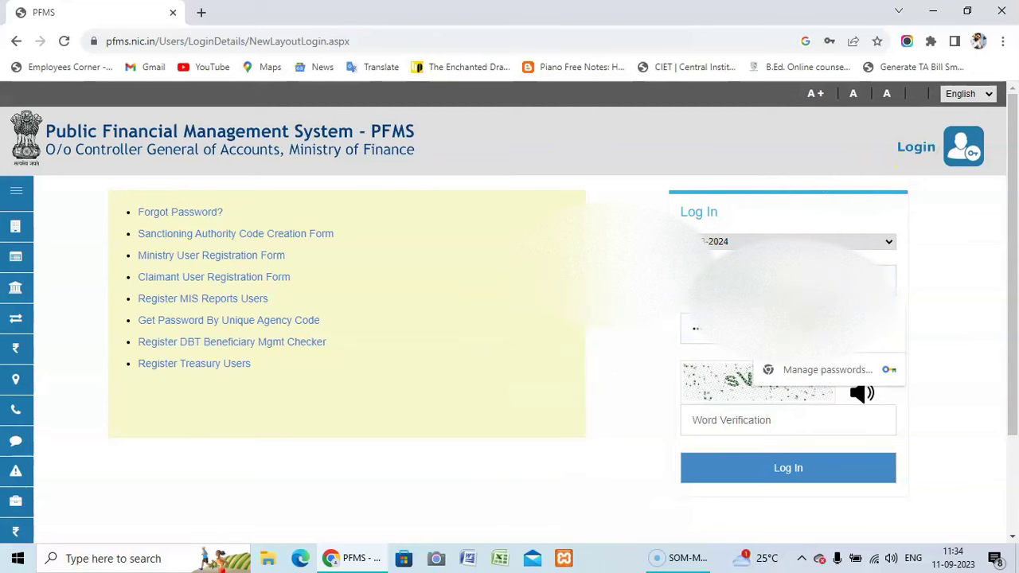
pyautogui.click(725, 419)
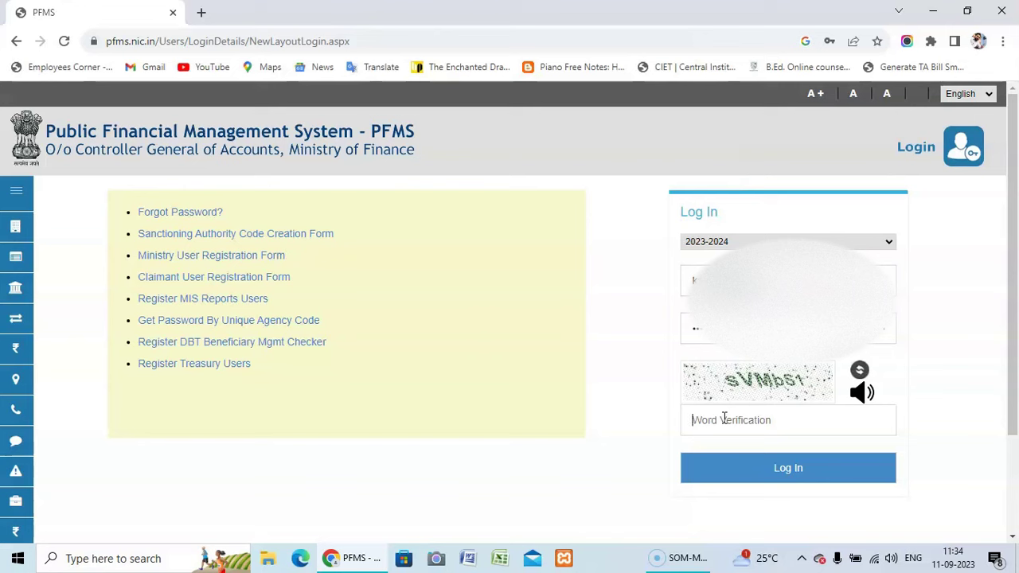
pyautogui.write('sVM')
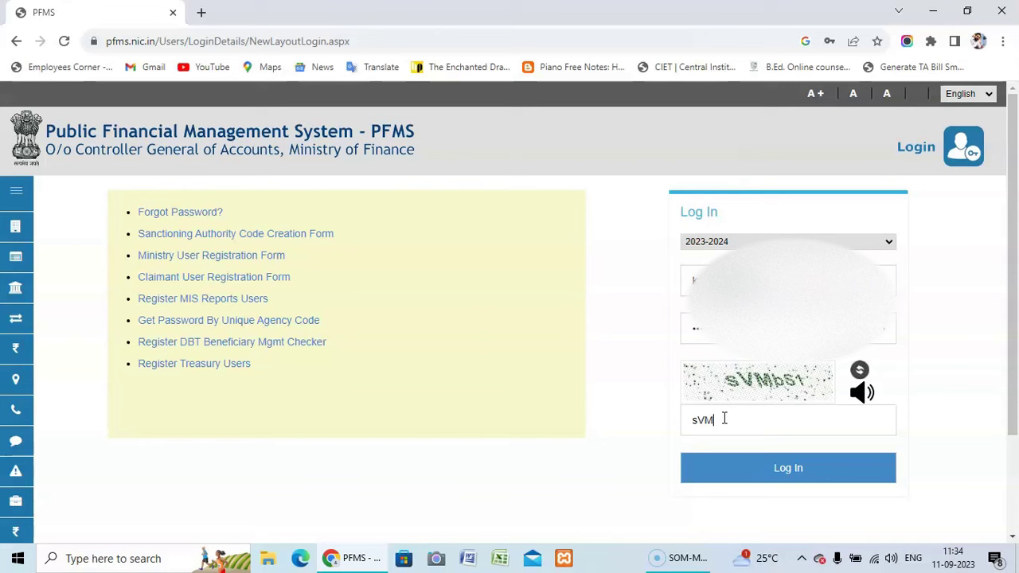
pyautogui.write('b')
pyautogui.write('S1')
pyautogui.click(751, 477)
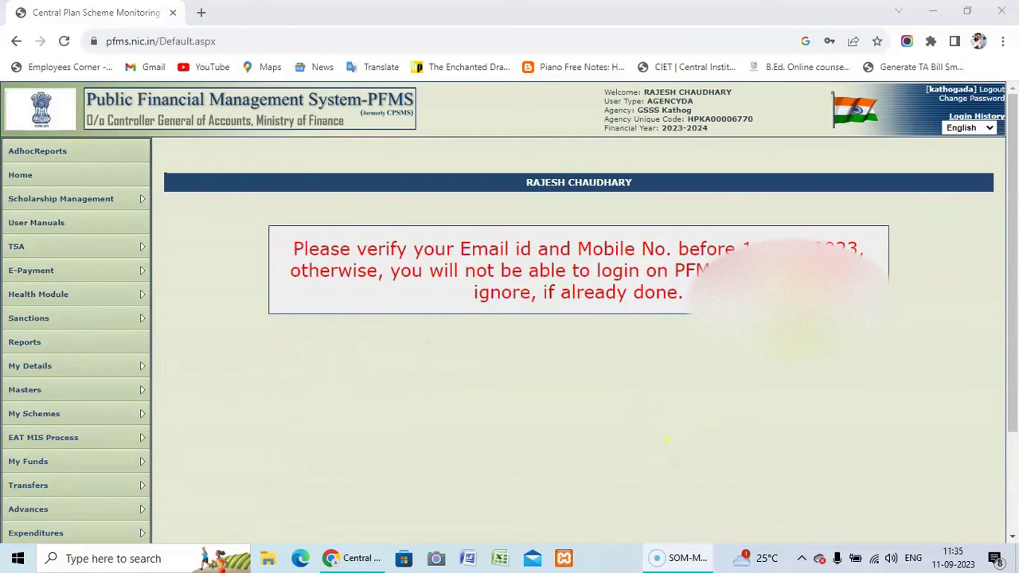
# Open My Details > My Profile and bring up the Edit Agency User form
pyautogui.moveTo(1011, 155); pyautogui.dragTo(1014, 209)
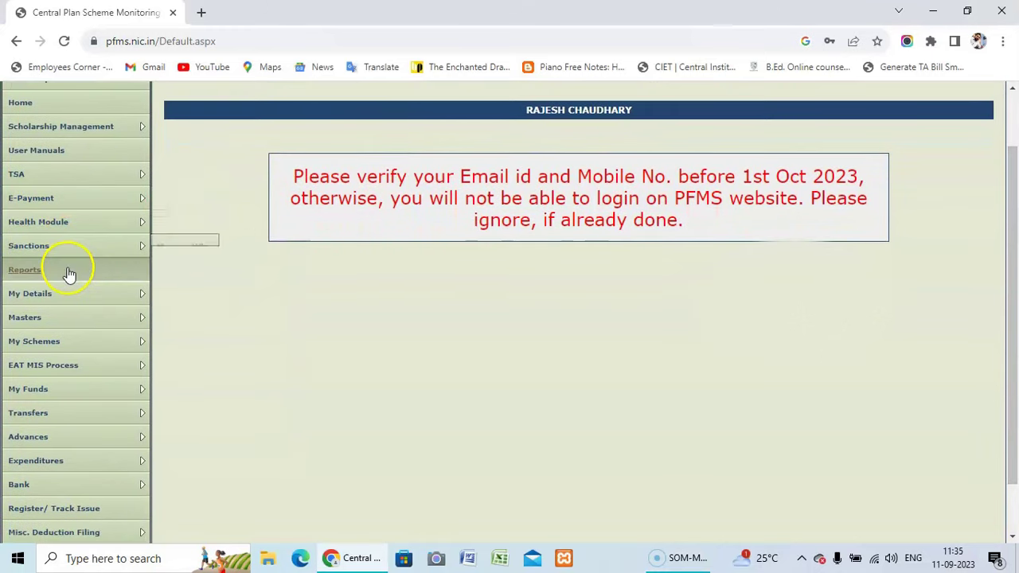
pyautogui.moveTo(59, 293)
pyautogui.click(188, 297)
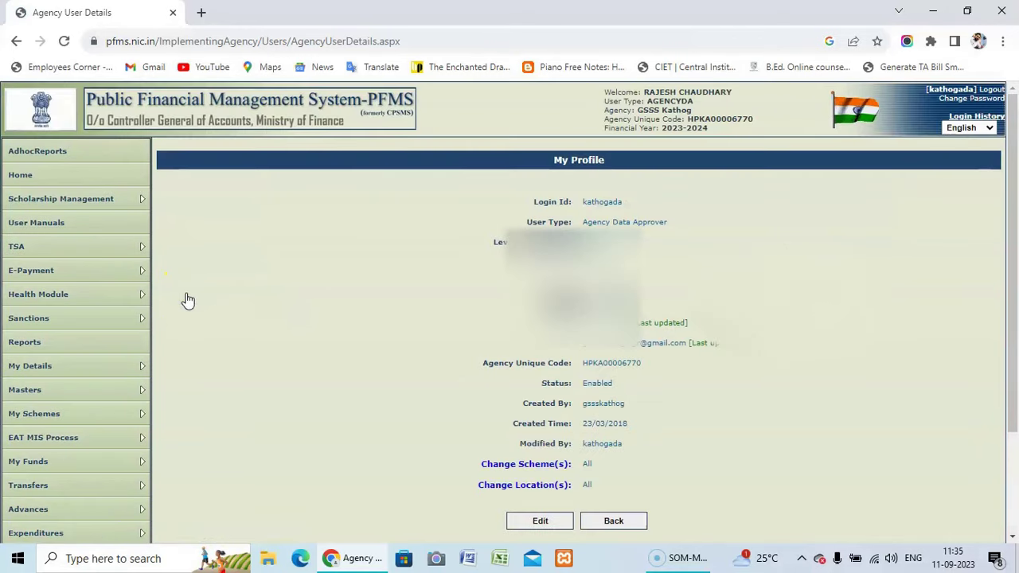
pyautogui.moveTo(1012, 191); pyautogui.dragTo(1014, 228)
pyautogui.click(537, 471)
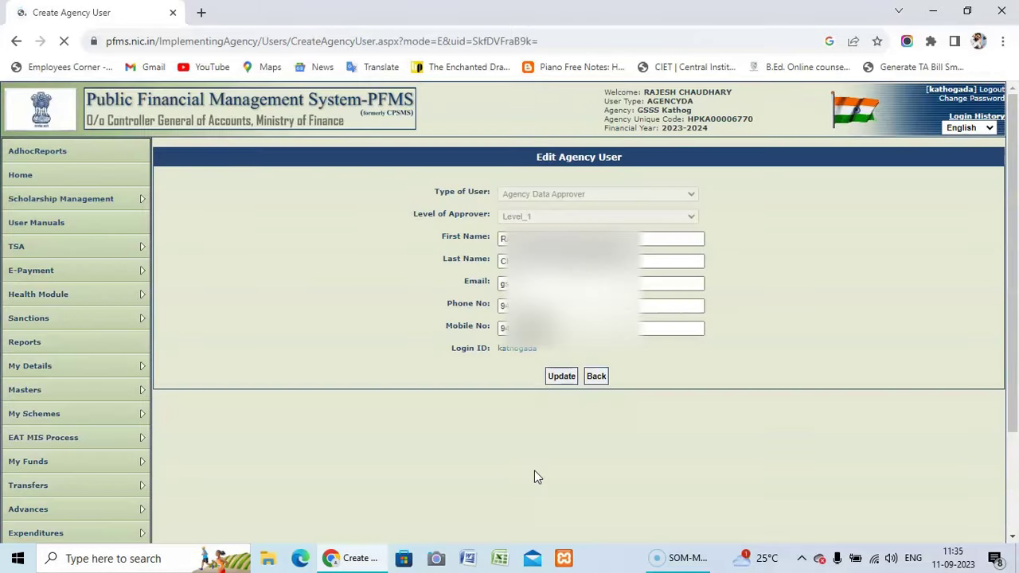
# Clear the Last Name field and replace the old email address with the new one
pyautogui.click(540, 326)
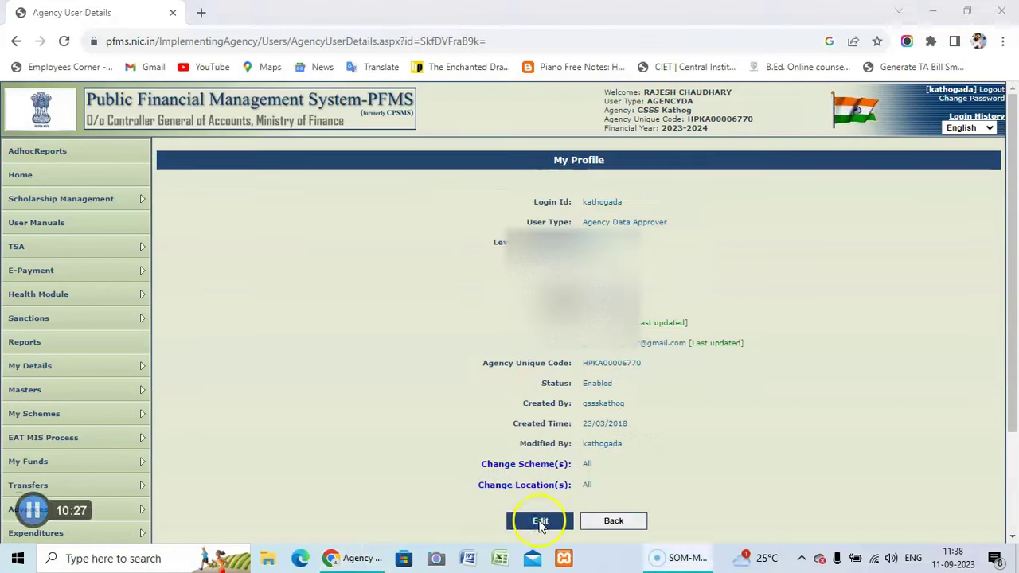
pyautogui.click(540, 521)
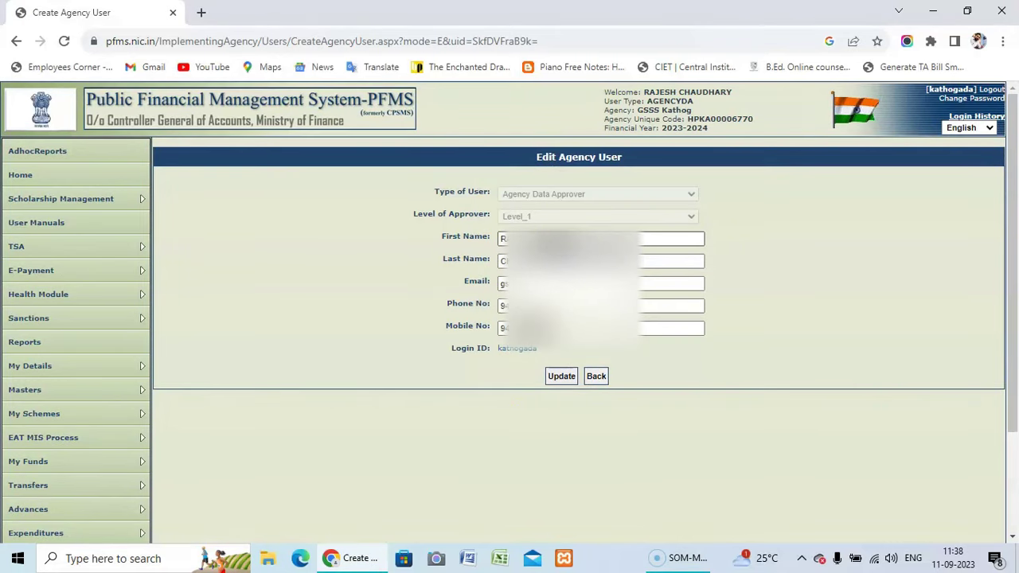
pyautogui.write('N')
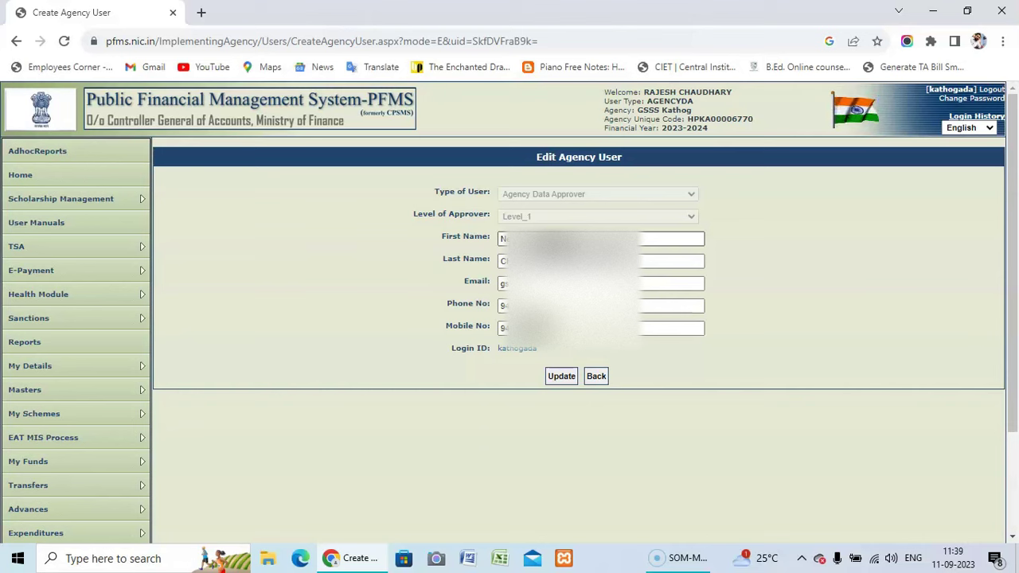
pyautogui.press('Tab')
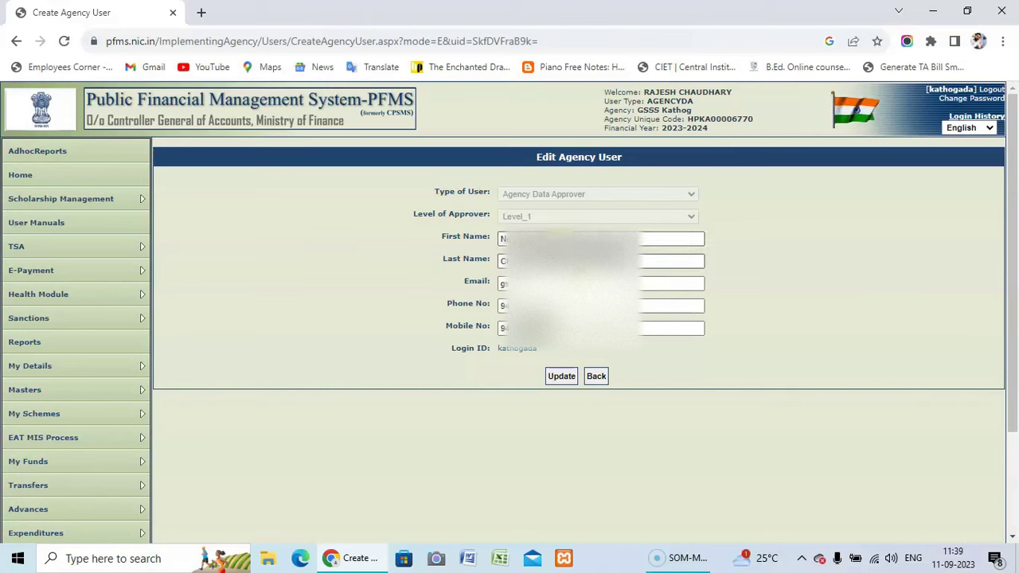
pyautogui.press('BackSpace')
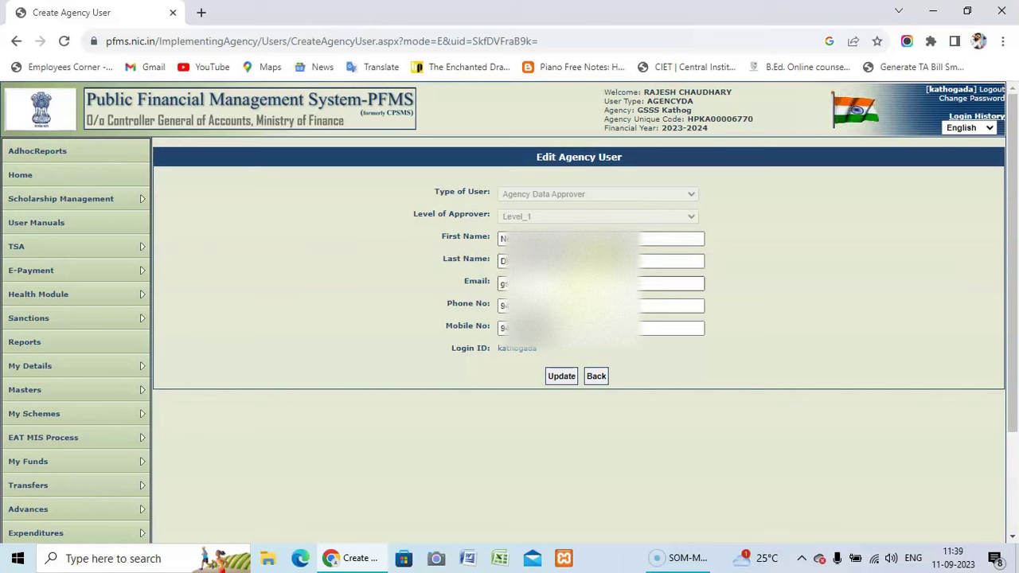
pyautogui.click(475, 284)
pyautogui.press('BackSpace')
pyautogui.write('ra')
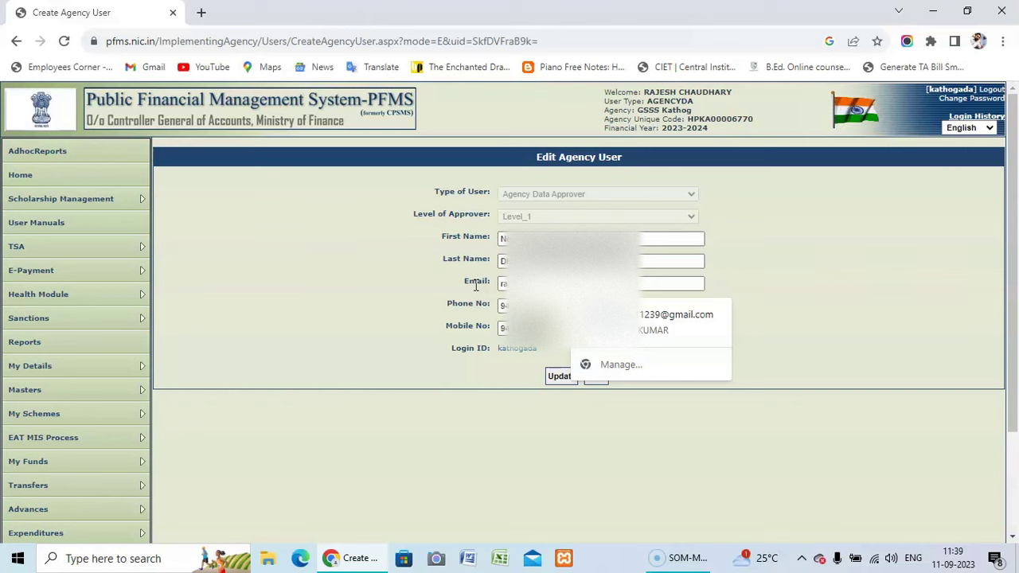
pyautogui.click(428, 289)
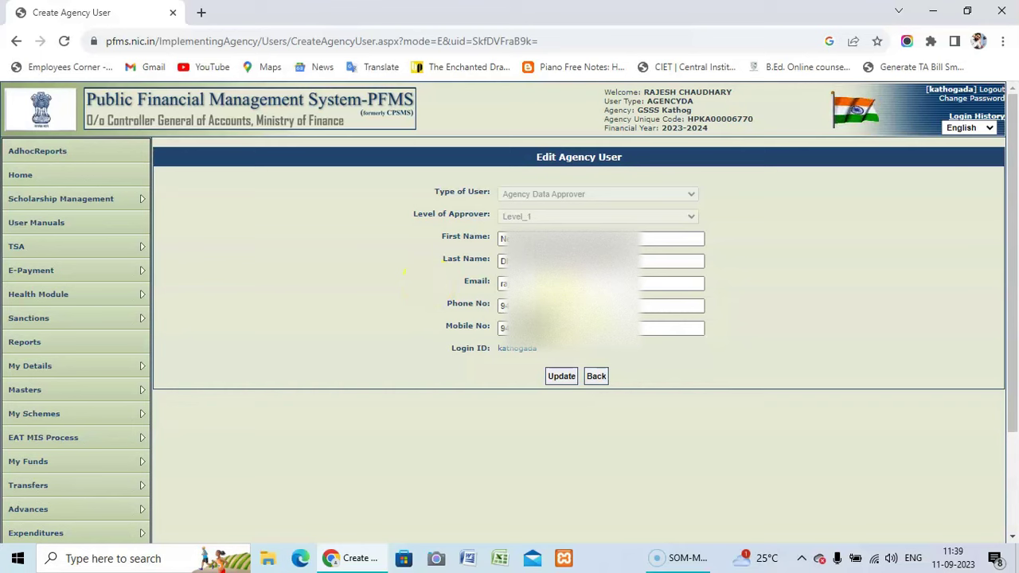
# Replace the old mobile number with the new one and submit the form with Update
pyautogui.click(477, 302)
pyautogui.click(477, 302)
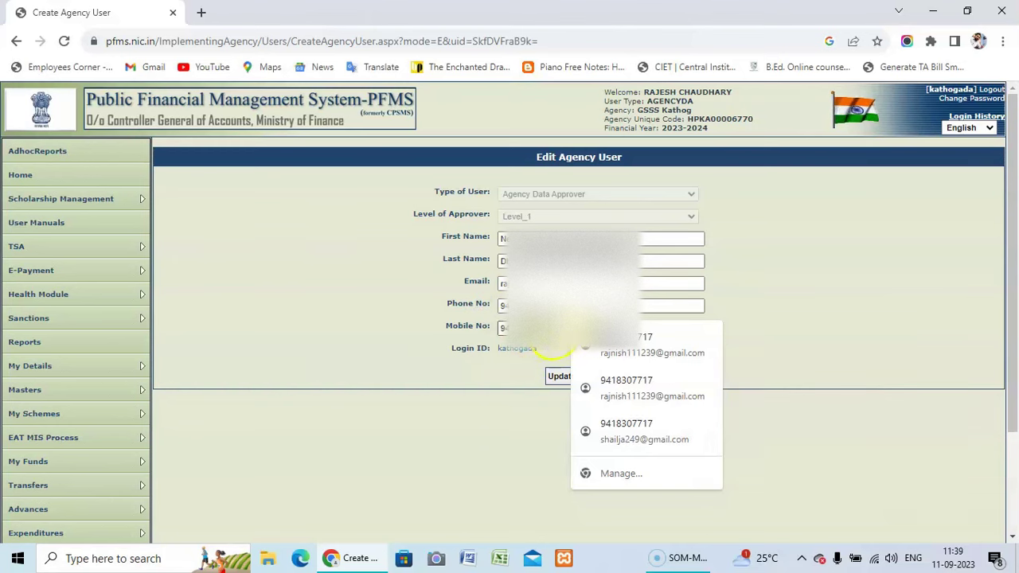
pyautogui.click(468, 326)
pyautogui.press('BackSpace')
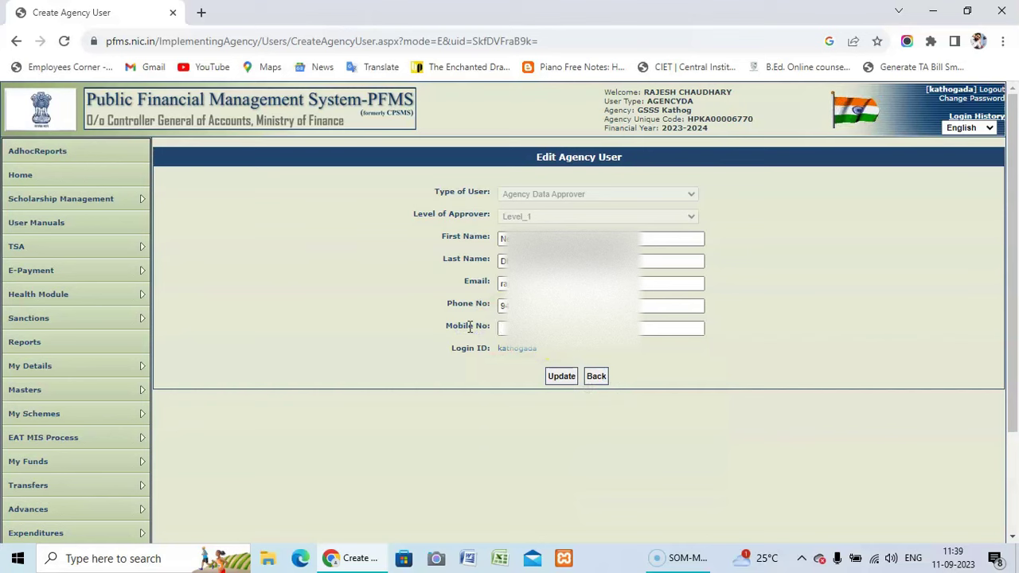
pyautogui.write('86')
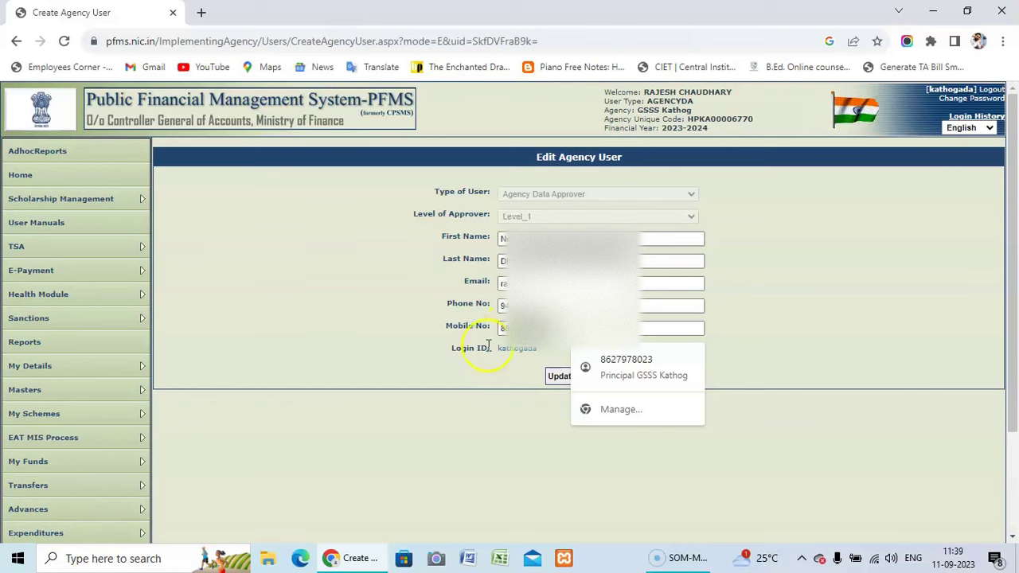
pyautogui.click(502, 369)
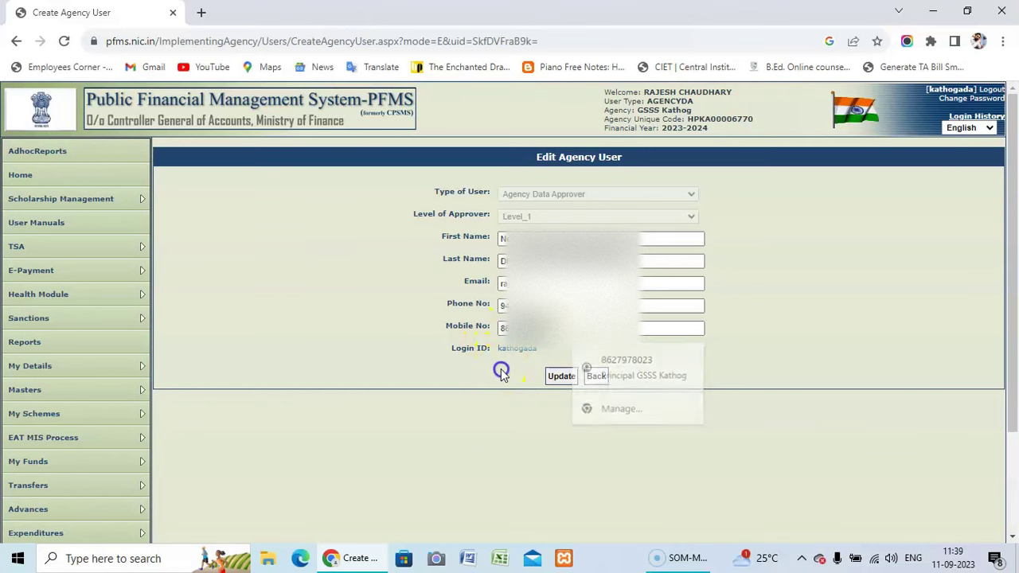
pyautogui.click(557, 382)
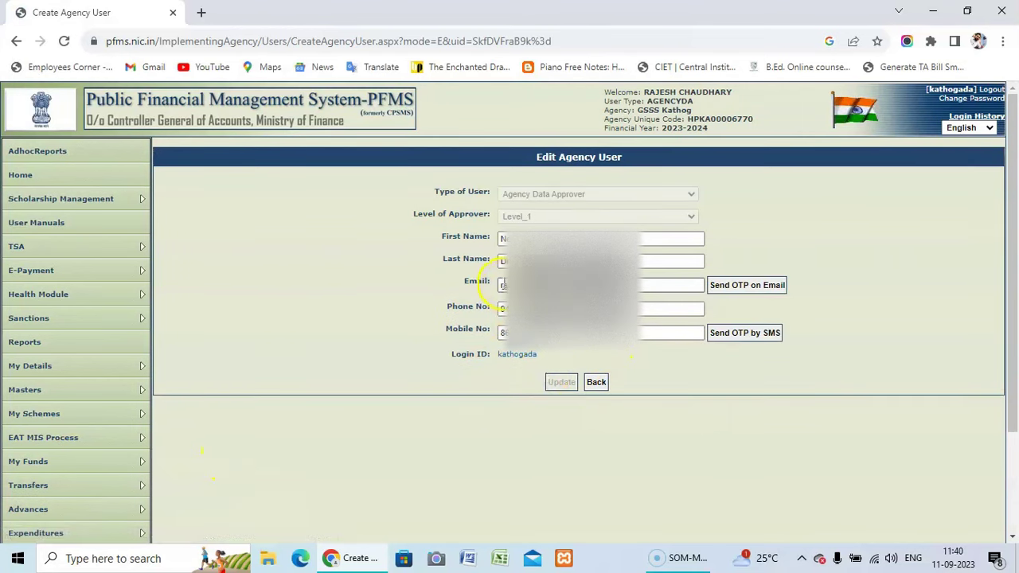
pyautogui.click(500, 285)
# Dismiss the field suggestions and locate the Send OTP options for email and mobile
pyautogui.click(774, 263)
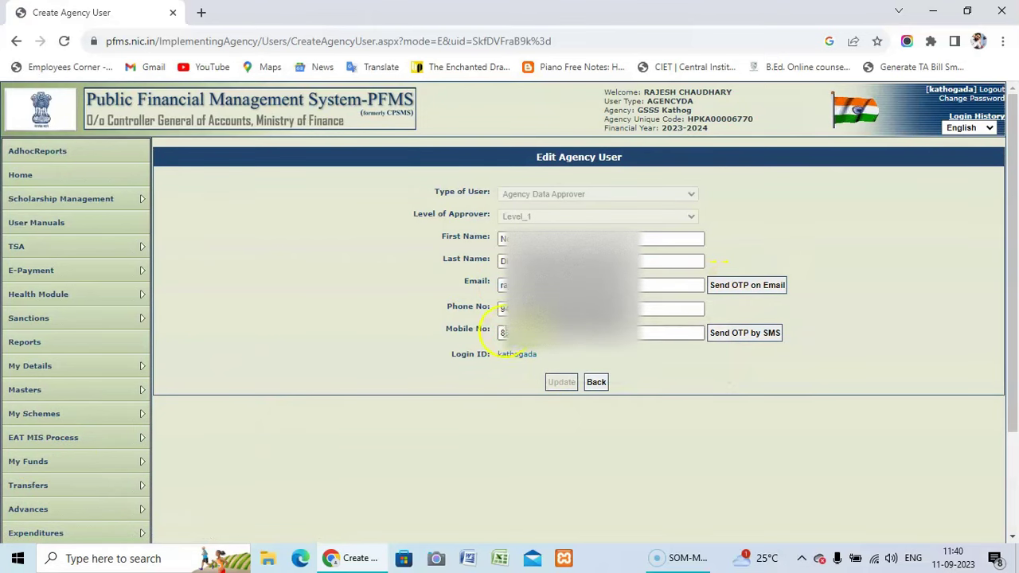
pyautogui.click(503, 332)
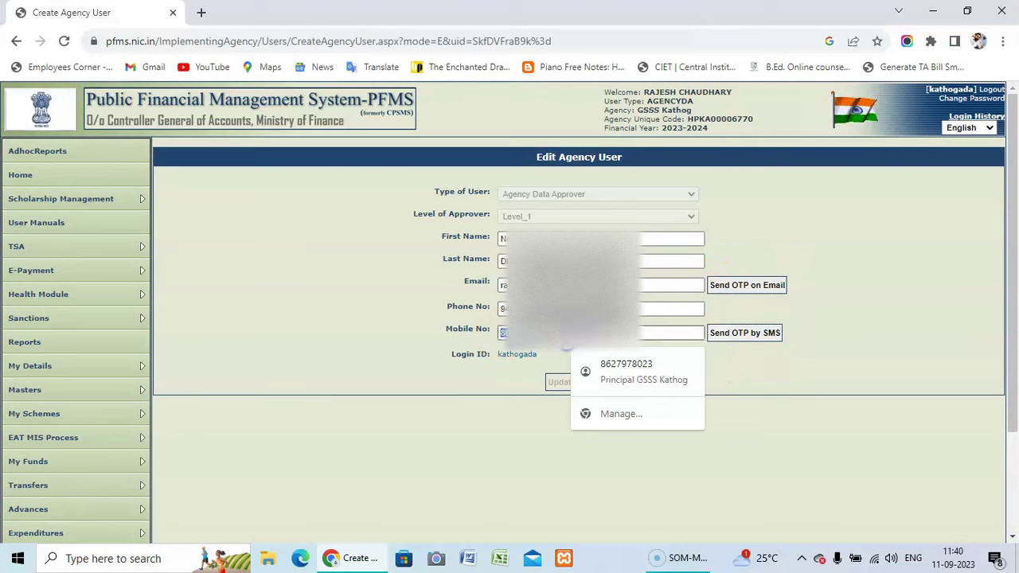
pyautogui.click(749, 357)
pyautogui.click(766, 336)
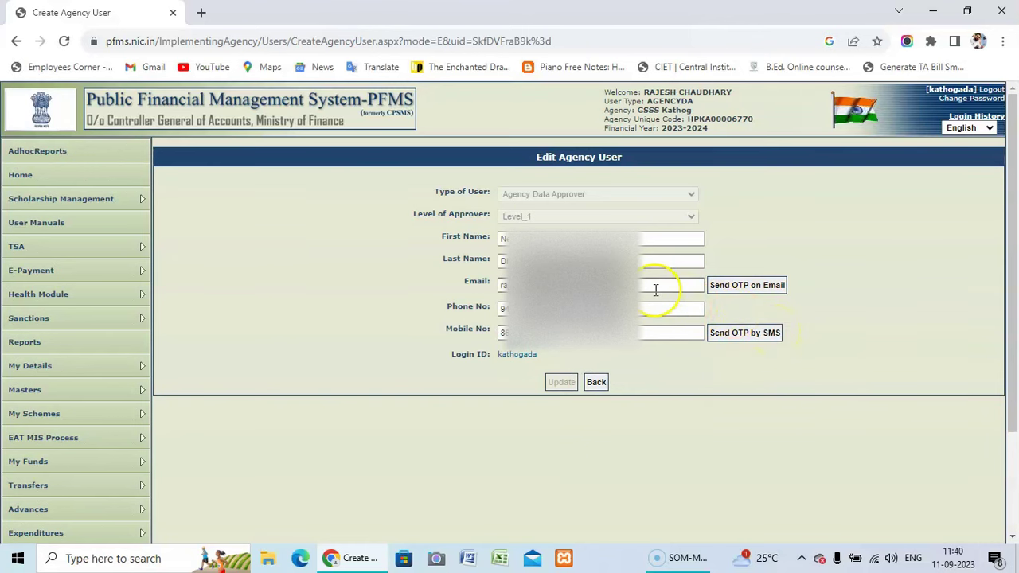
pyautogui.click(734, 292)
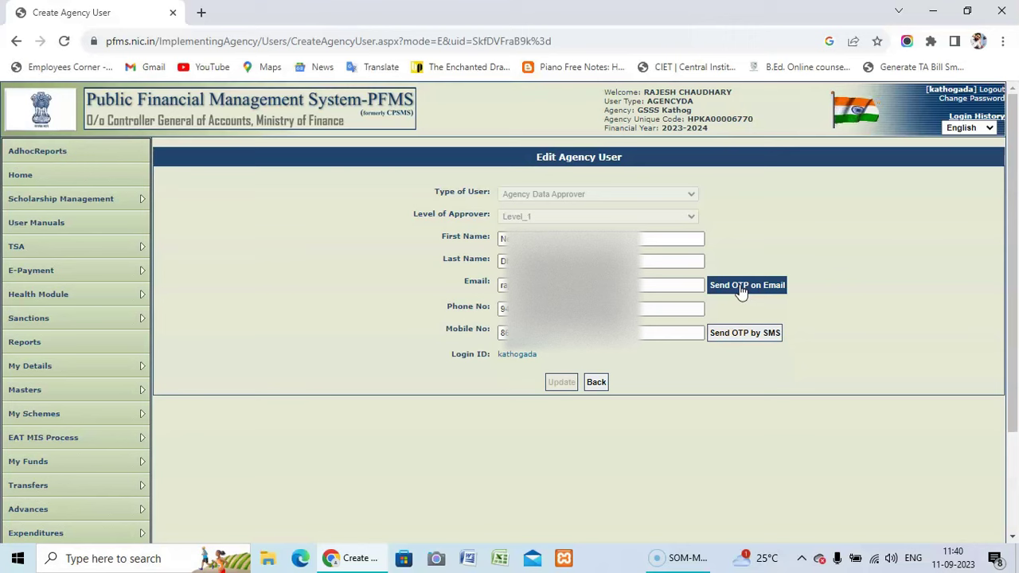
pyautogui.click(720, 332)
pyautogui.click(671, 326)
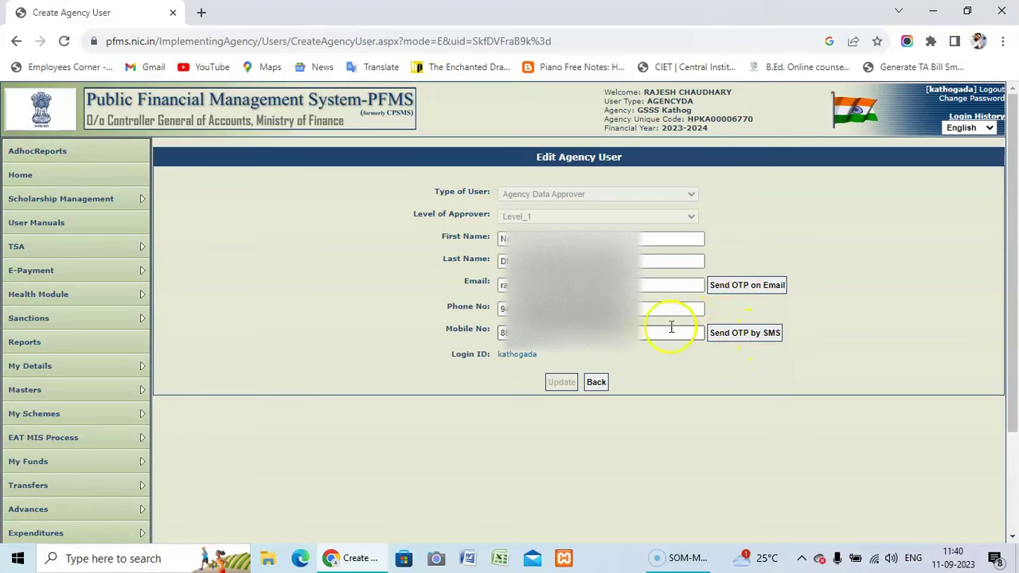
pyautogui.click(731, 337)
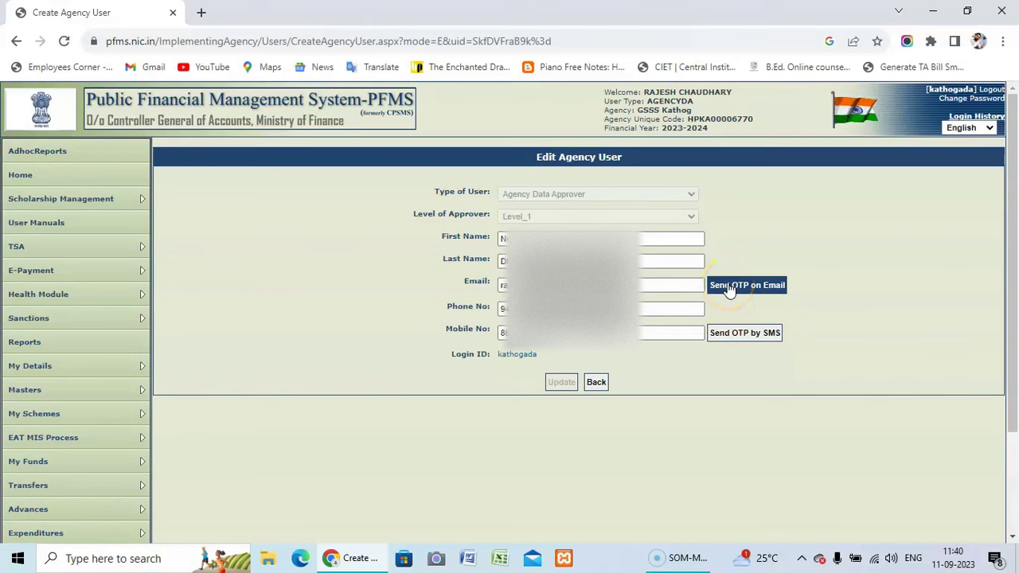
# Send a one-time code to the new email and verify it with the received code
pyautogui.click(729, 289)
pyautogui.click(500, 304)
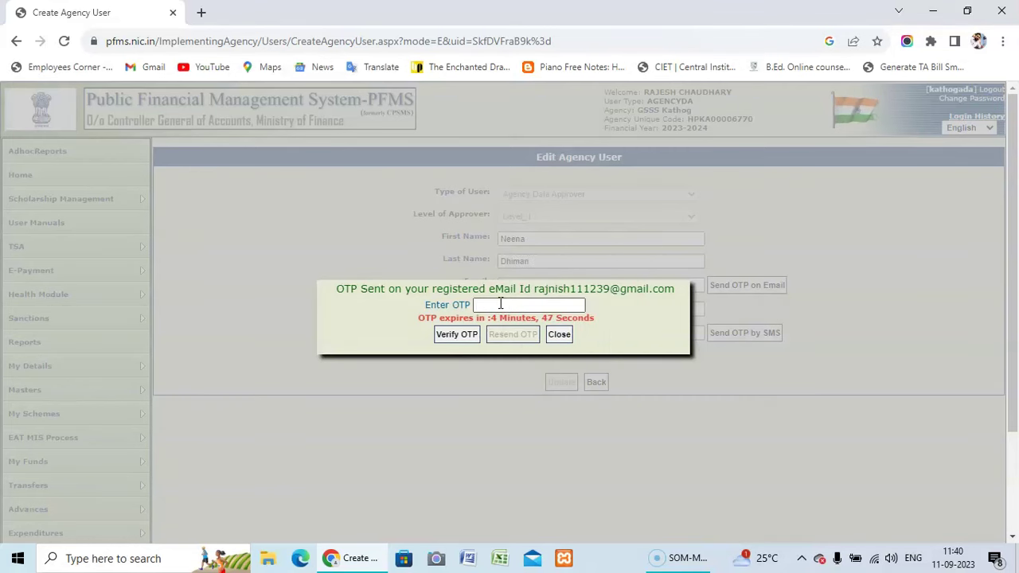
pyautogui.click(457, 337)
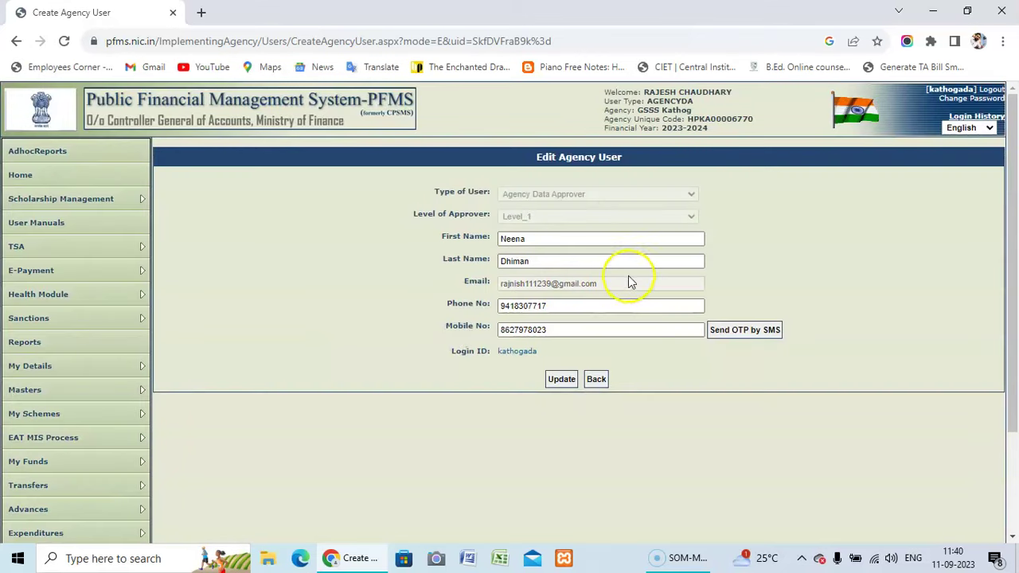
# Verify the new mobile number with the SMS one-time code and save the profile with Update
pyautogui.click(727, 334)
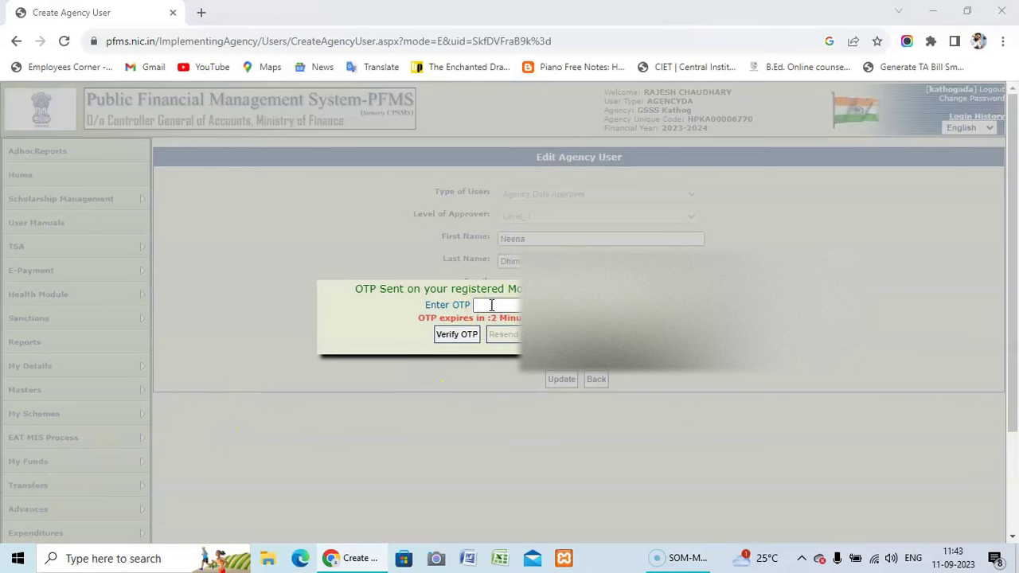
pyautogui.click(491, 305)
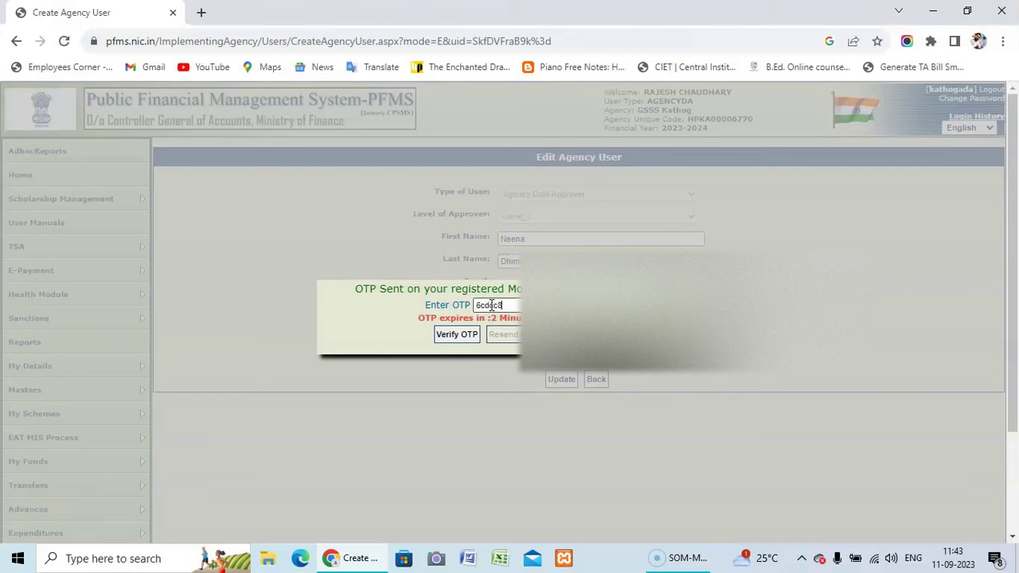
pyautogui.click(462, 335)
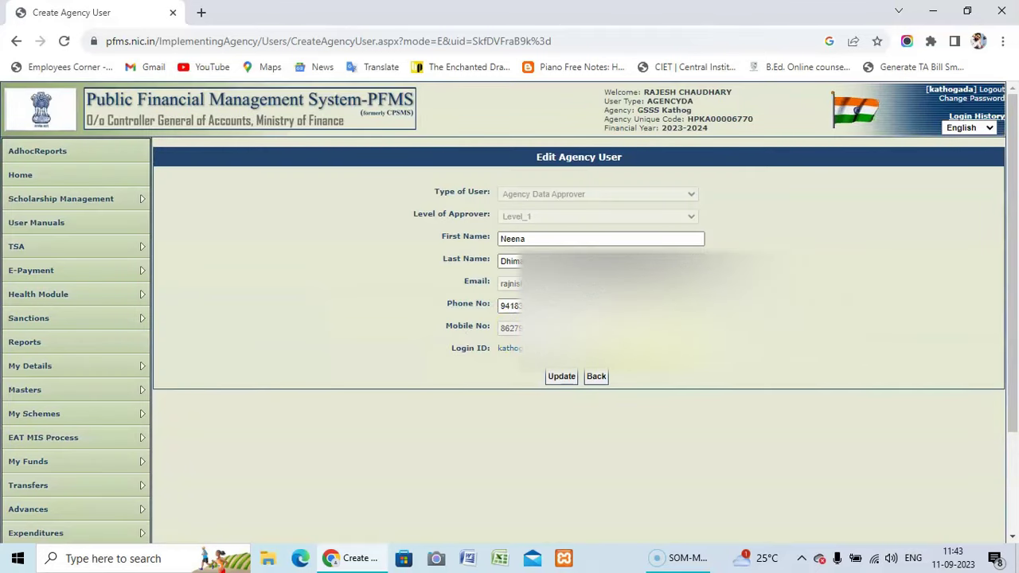
pyautogui.doubleClick(506, 328)
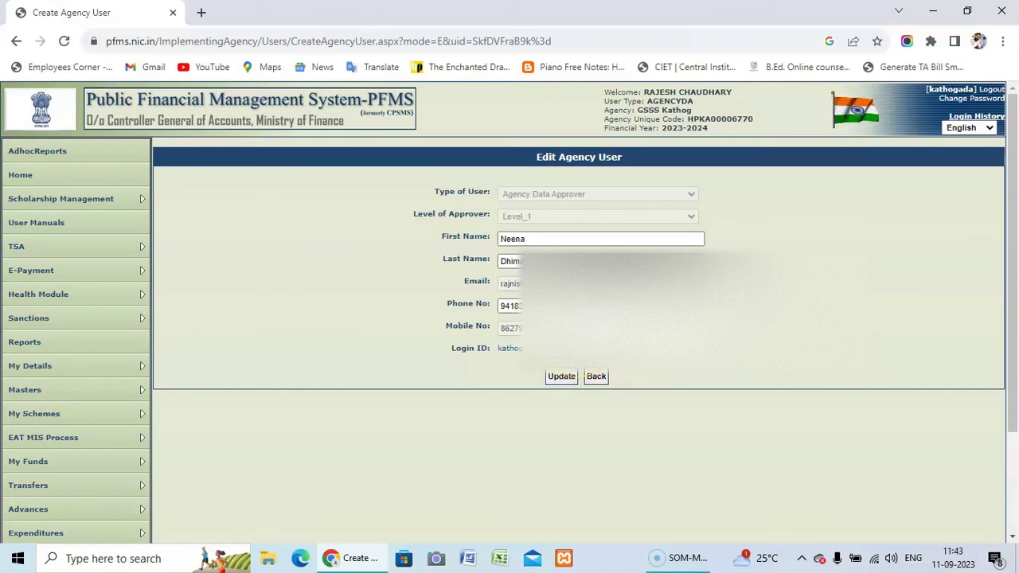
pyautogui.click(561, 378)
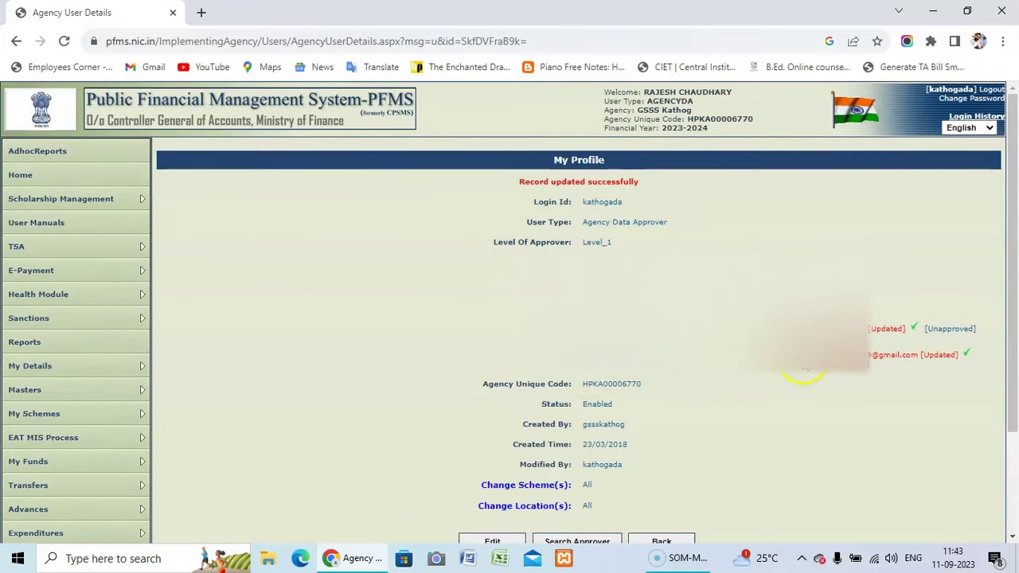
# Review the Updated and [Unapproved] tags on the new mobile number and email
pyautogui.moveTo(1012, 262); pyautogui.dragTo(1015, 292)
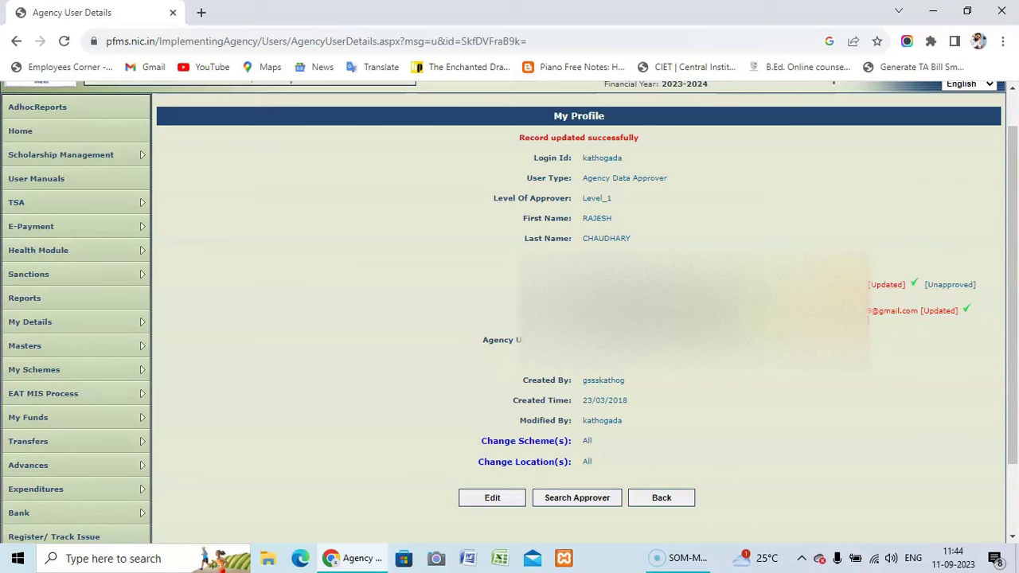
pyautogui.moveTo(868, 285); pyautogui.dragTo(982, 284)
pyautogui.click(926, 287)
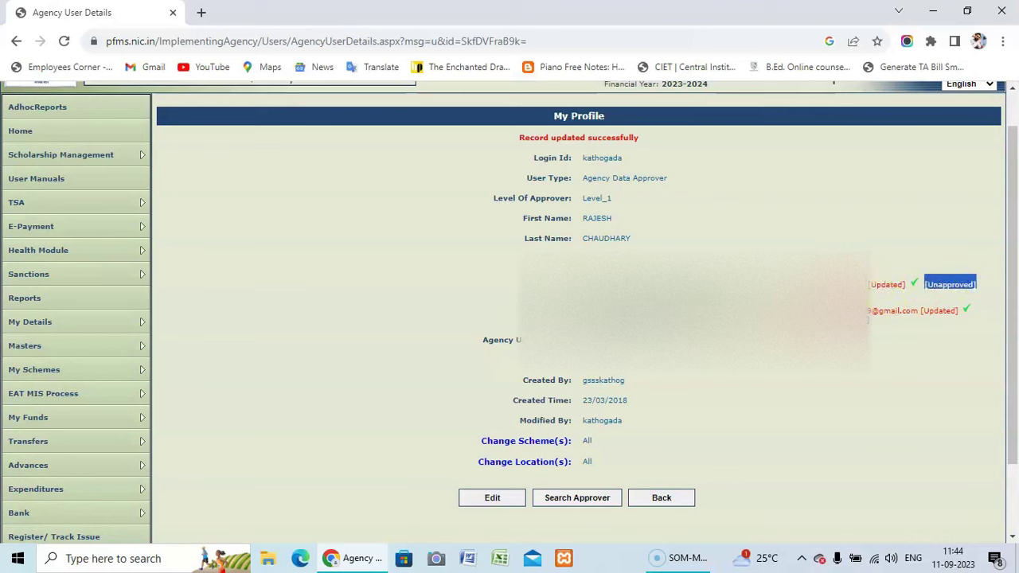
pyautogui.click(982, 284)
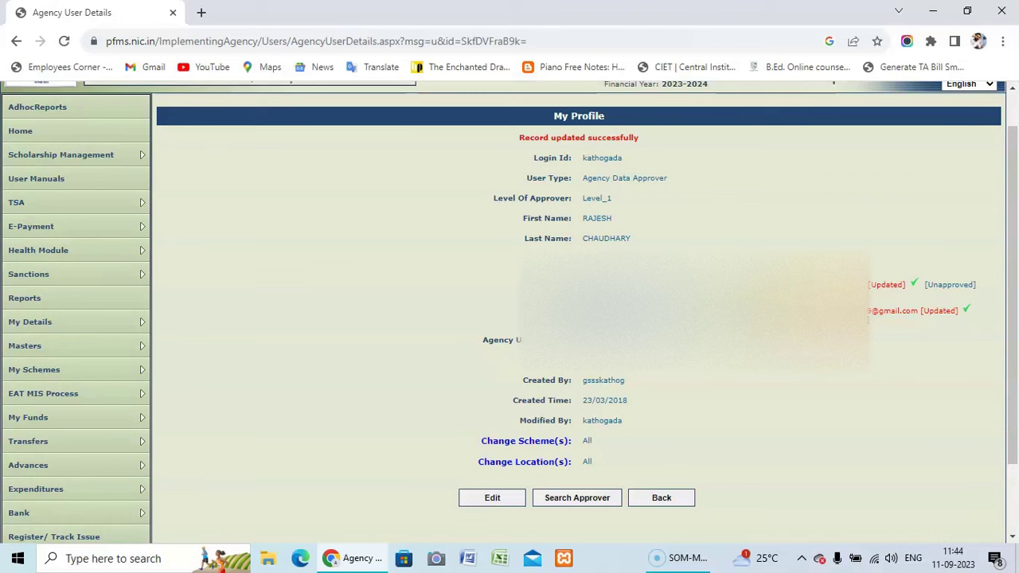
pyautogui.moveTo(868, 310); pyautogui.dragTo(920, 312)
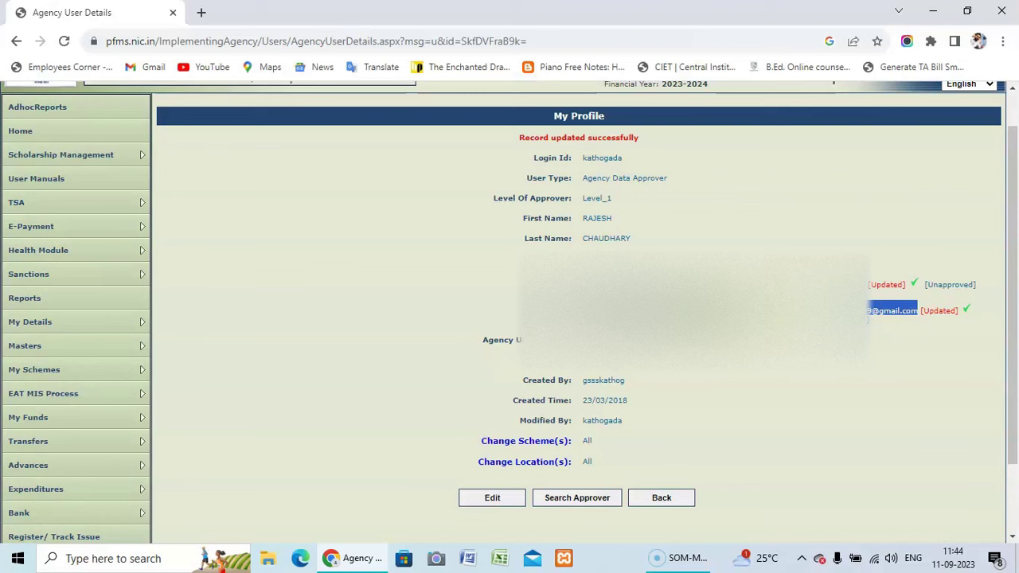
pyautogui.click(867, 317)
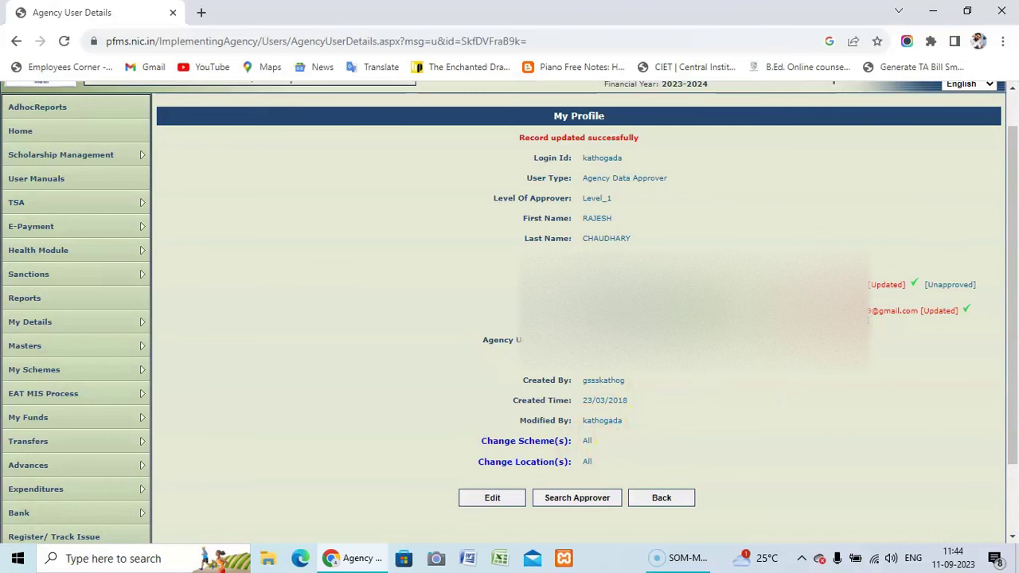
pyautogui.moveTo(924, 285); pyautogui.dragTo(980, 287)
# Scroll down and show the Select Approver Details via Search Approver
pyautogui.scroll(-1, 1015, 284)
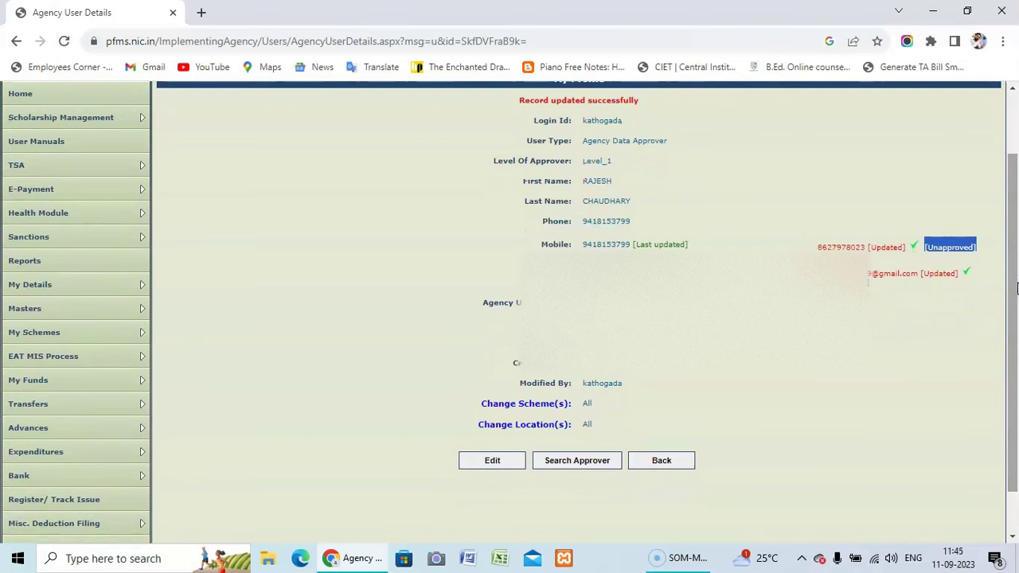
pyautogui.moveTo(1016, 288)
pyautogui.mouseDown()
pyautogui.moveTo(1016, 301)
pyautogui.moveTo(1014, 281)
pyautogui.mouseUp()
pyautogui.click(573, 468)
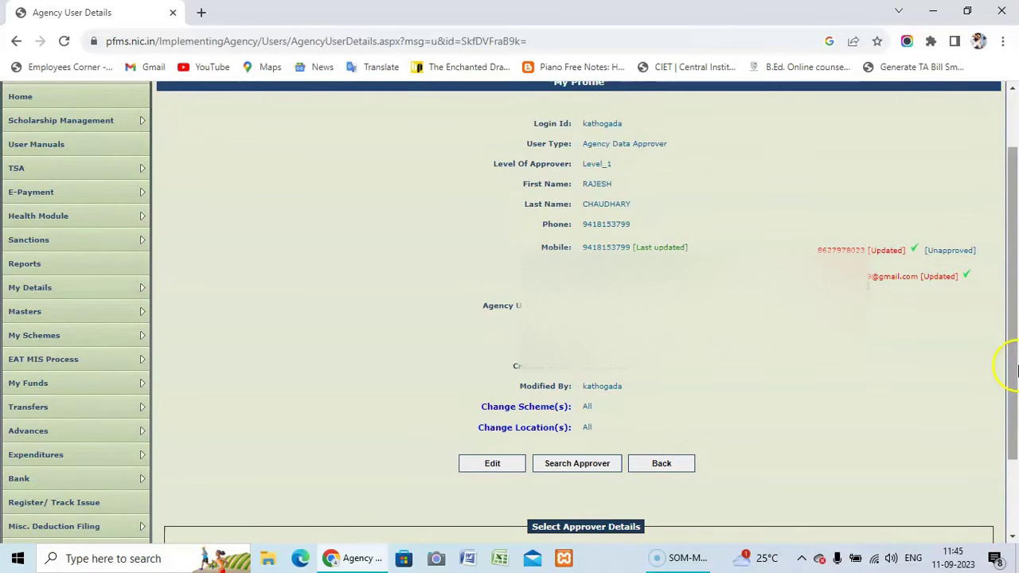
# Submit the profile changes for approval and confirm the Edit Request status reads AgencyAdminSubmitted
pyautogui.click(1015, 325)
pyautogui.moveTo(1016, 390); pyautogui.dragTo(1016, 501)
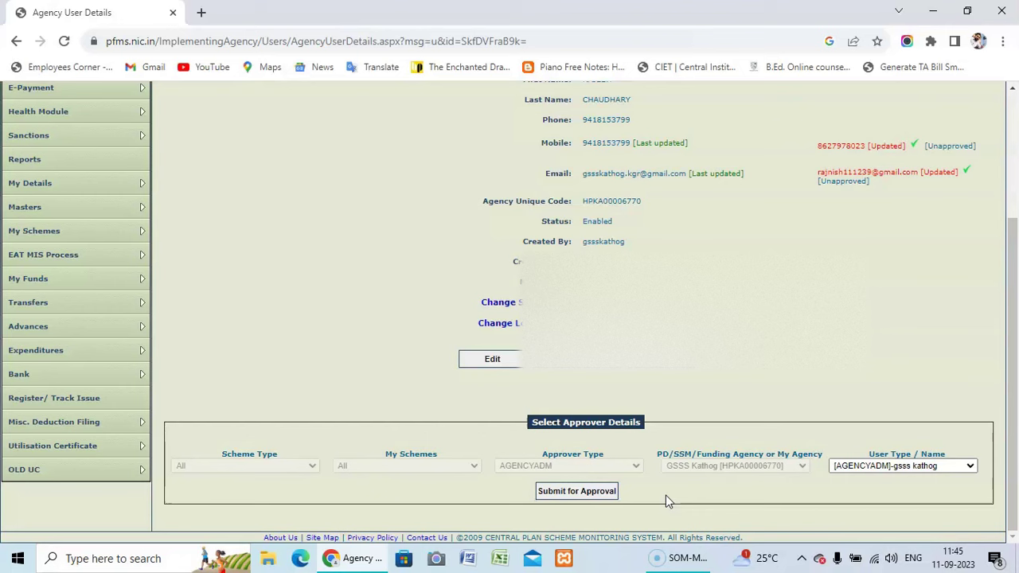
pyautogui.click(581, 488)
pyautogui.click(578, 493)
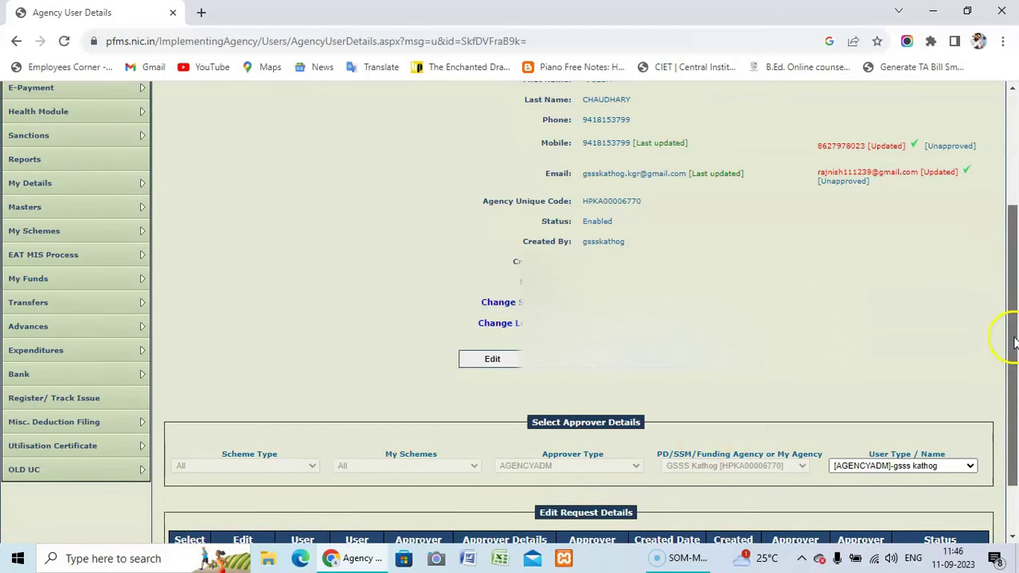
pyautogui.moveTo(1016, 337); pyautogui.dragTo(1015, 398)
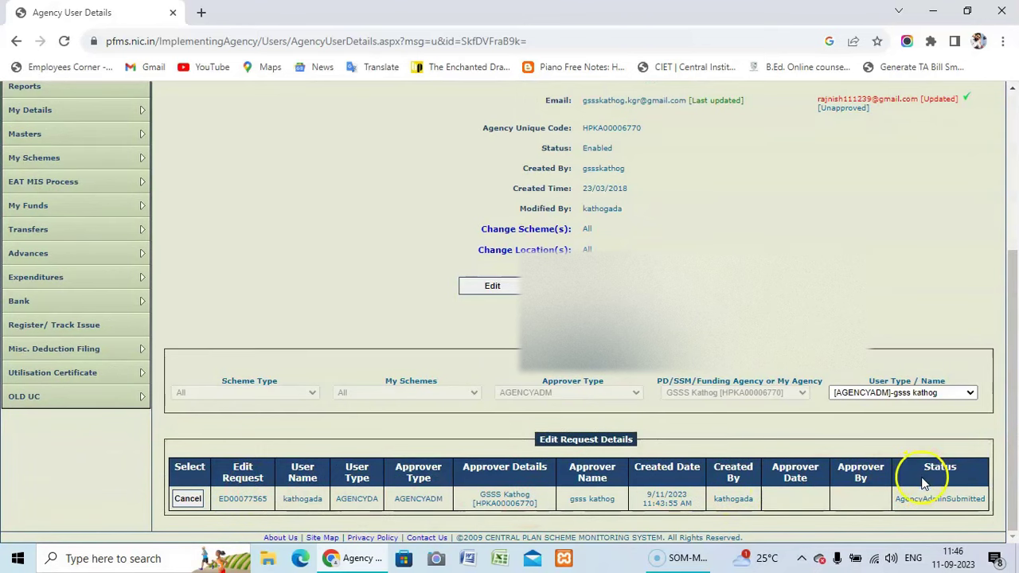
pyautogui.moveTo(895, 498); pyautogui.dragTo(982, 499)
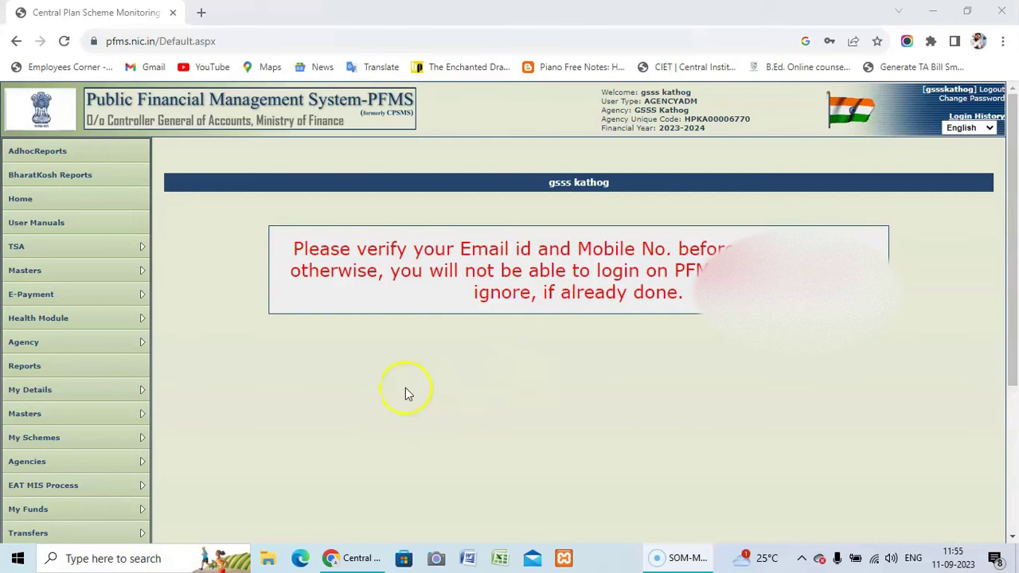
pyautogui.click(995, 90)
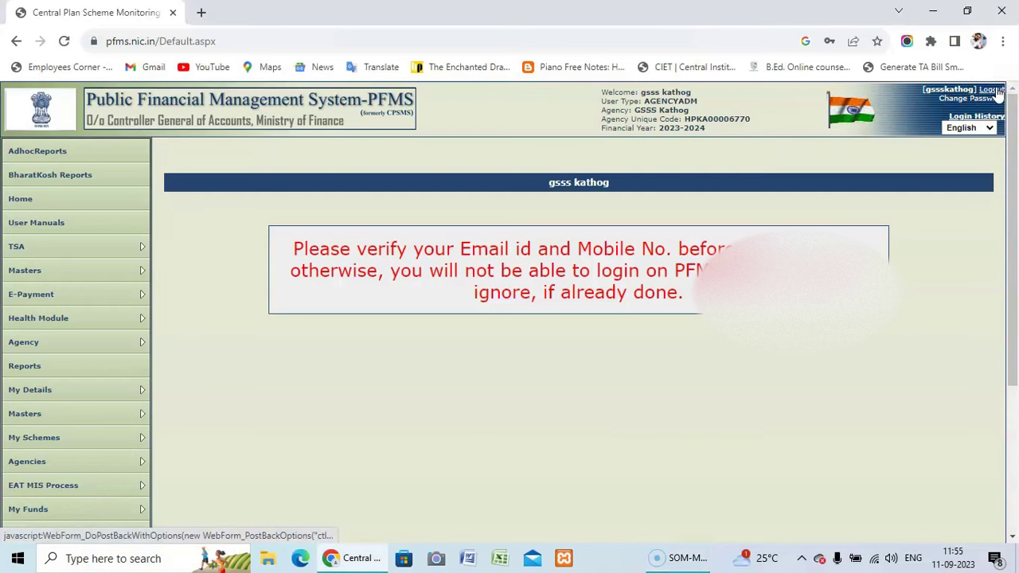
pyautogui.click(996, 91)
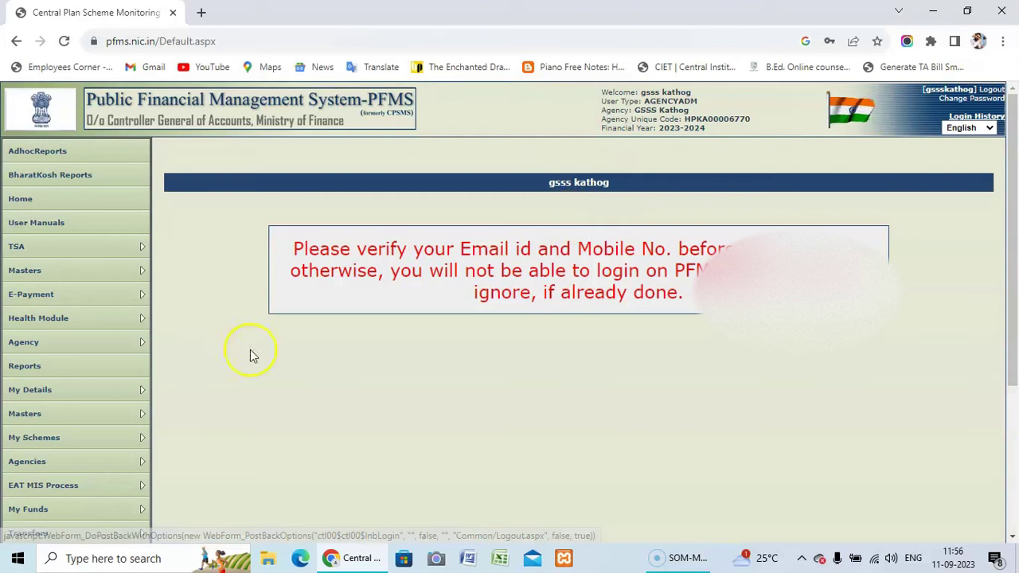
pyautogui.click(995, 92)
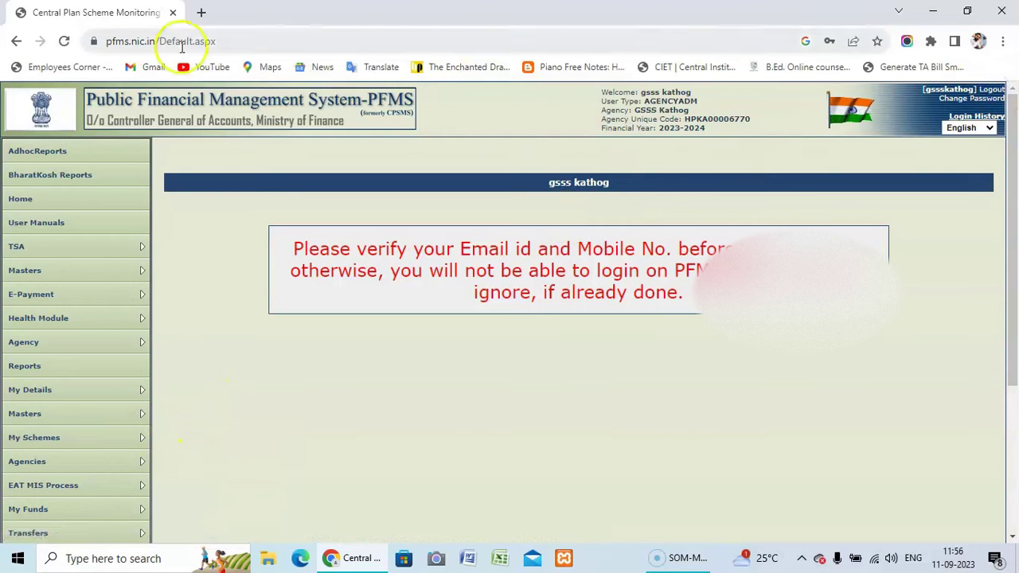
pyautogui.click(64, 41)
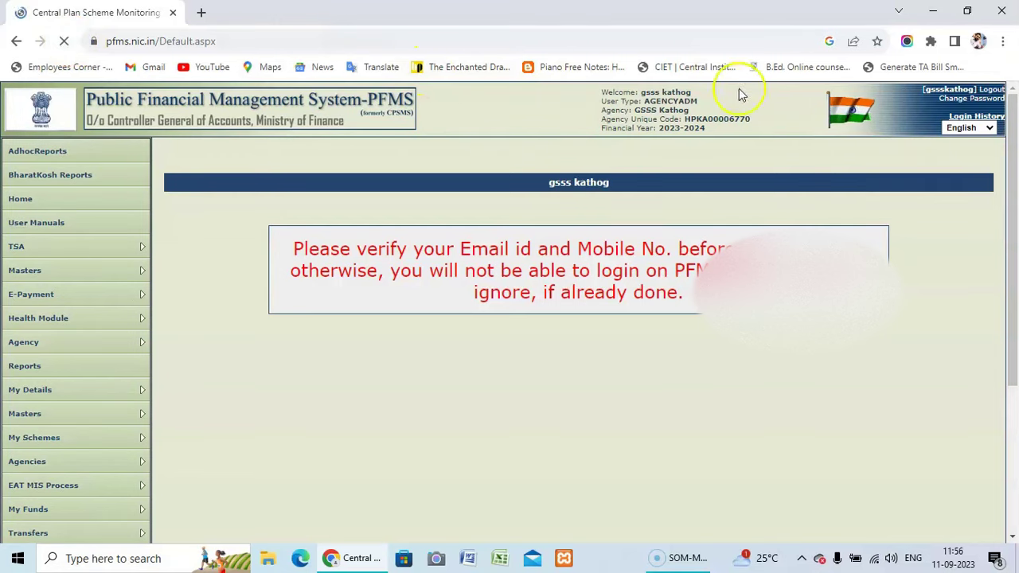
pyautogui.click(990, 92)
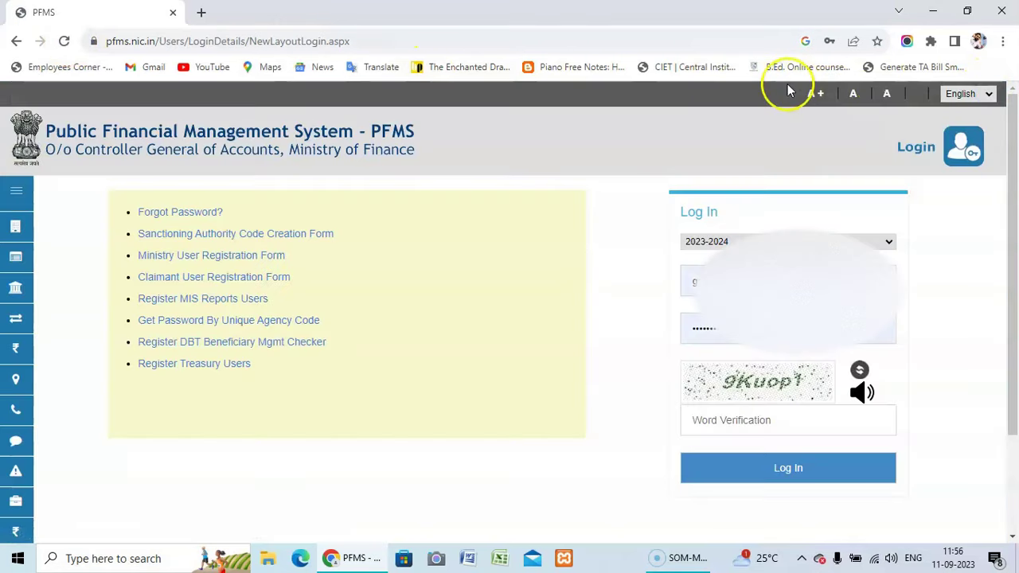
pyautogui.click(634, 211)
pyautogui.click(711, 425)
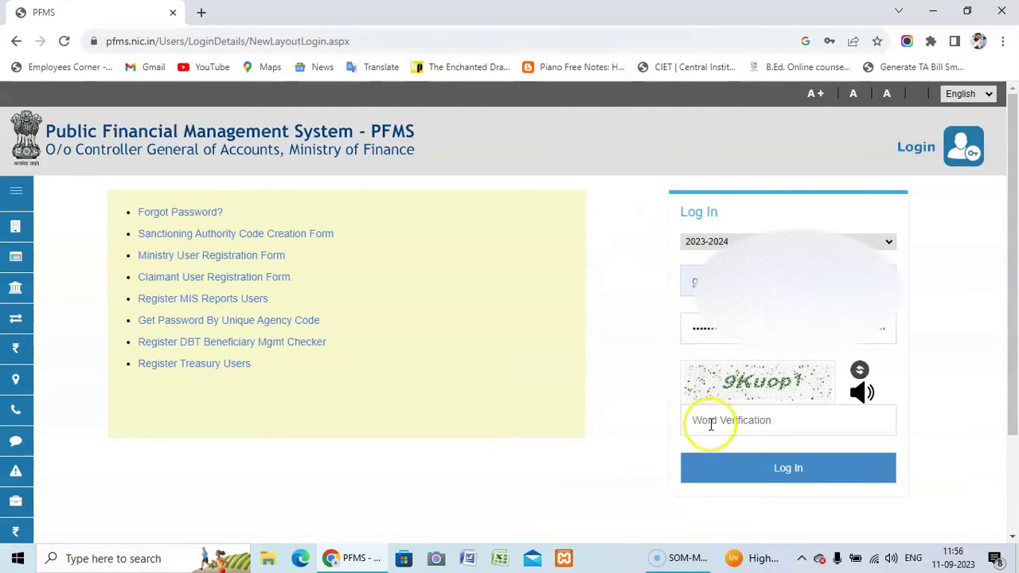
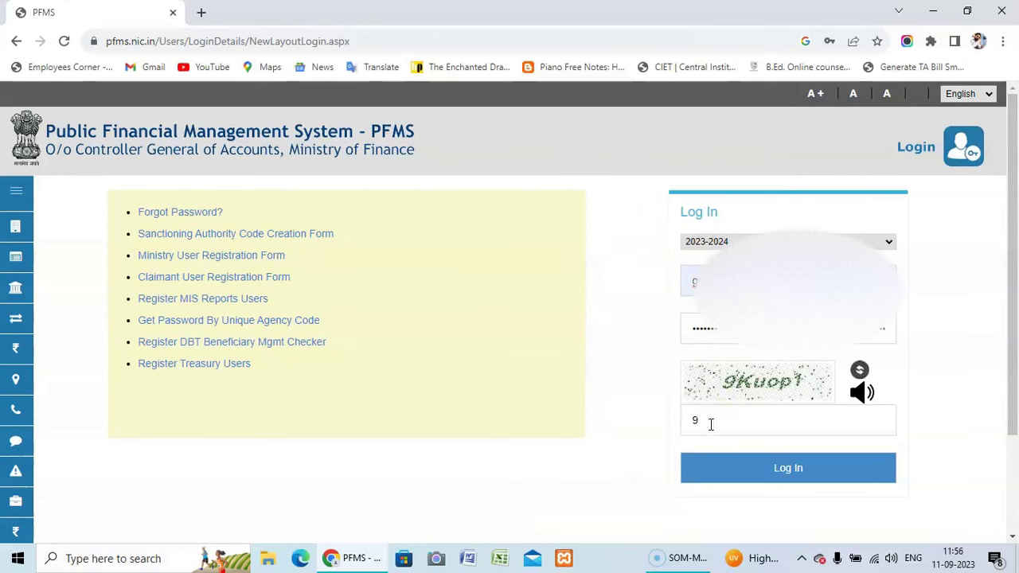
pyautogui.click(728, 468)
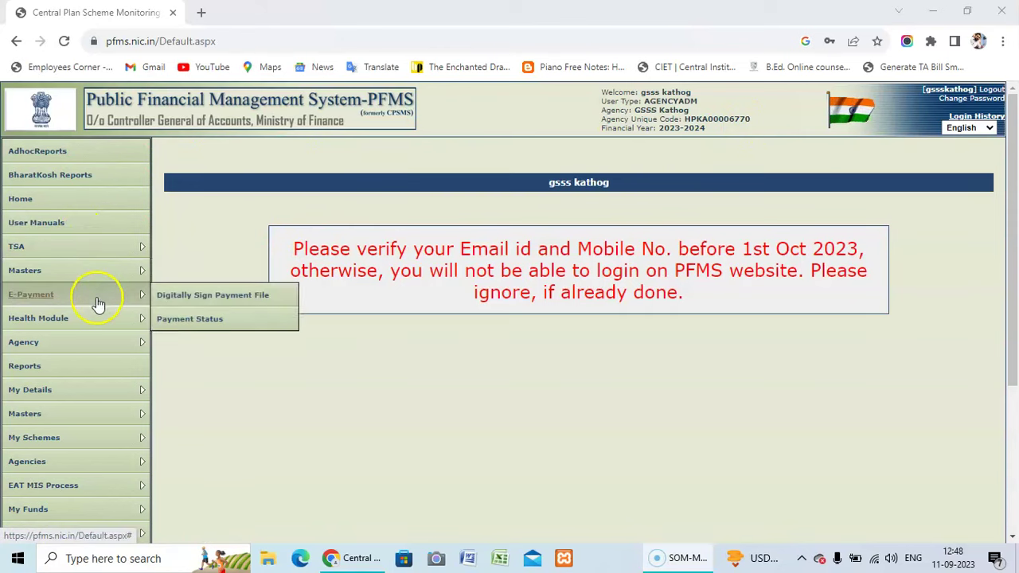
# Open Masters > Users > Manage and search to list all agency users
pyautogui.moveTo(102, 416)
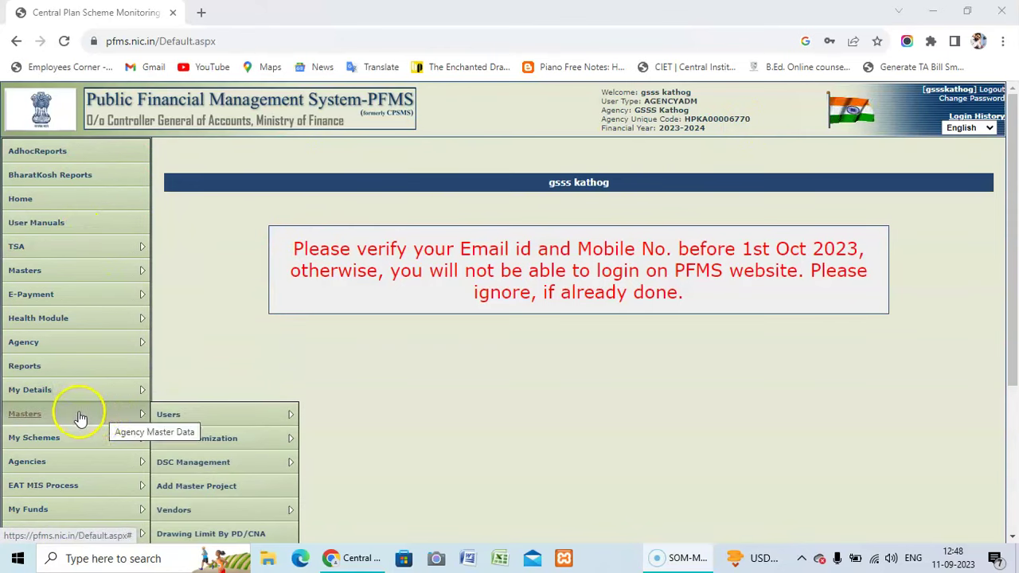
pyautogui.moveTo(170, 415)
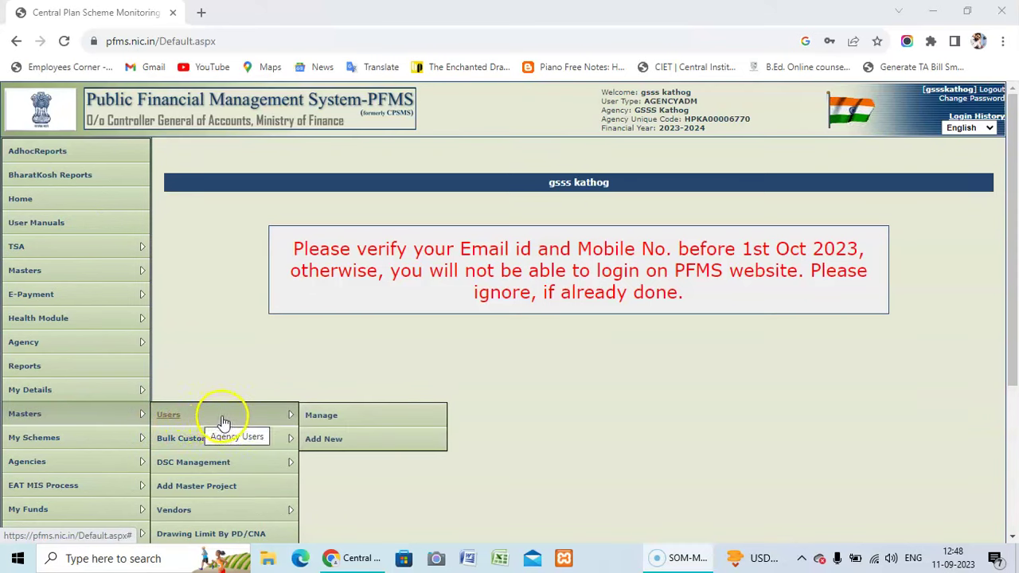
pyautogui.click(329, 417)
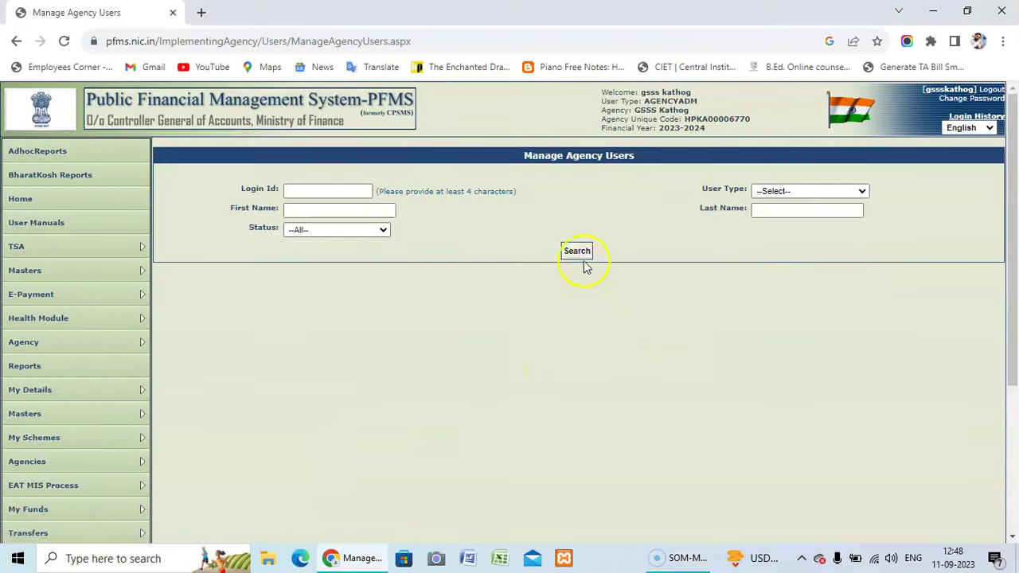
pyautogui.click(578, 253)
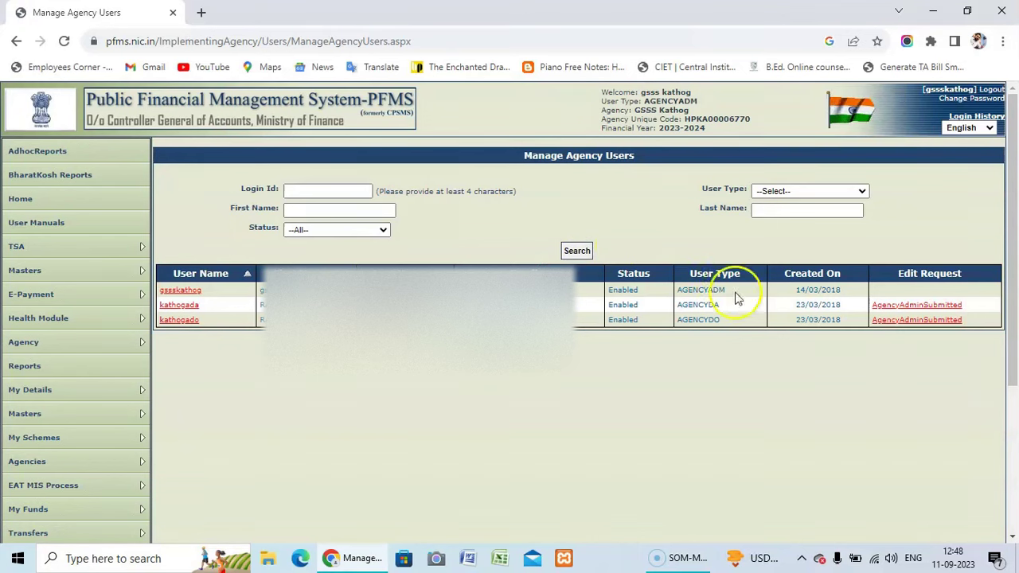
pyautogui.moveTo(1011, 167); pyautogui.dragTo(1011, 170)
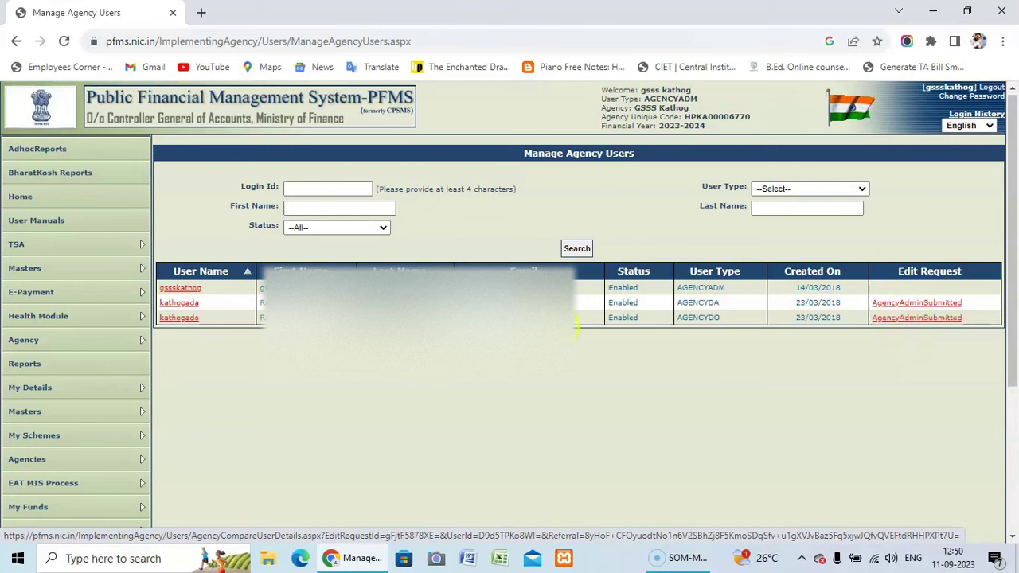
pyautogui.click(897, 319)
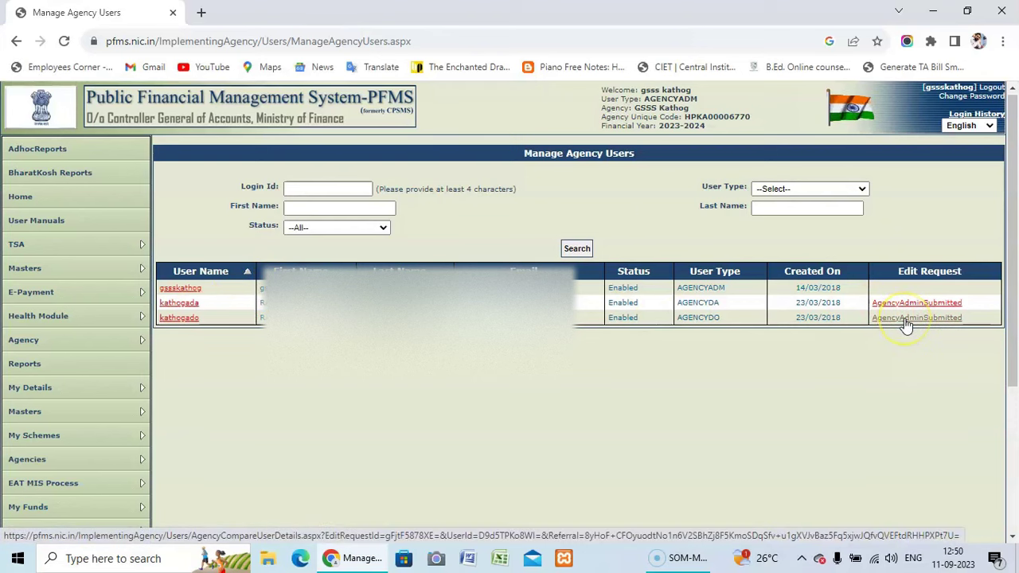
# Open the third user's AgencyAdminSubmitted request and review the new mobile entry in Compare Agency User Details
pyautogui.click(906, 325)
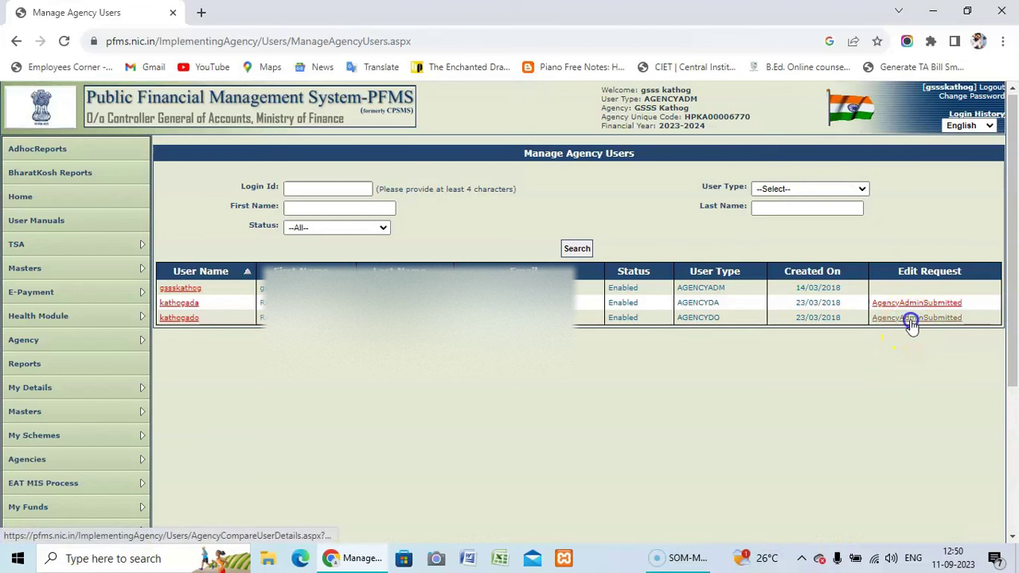
pyautogui.moveTo(1011, 231); pyautogui.dragTo(1016, 271)
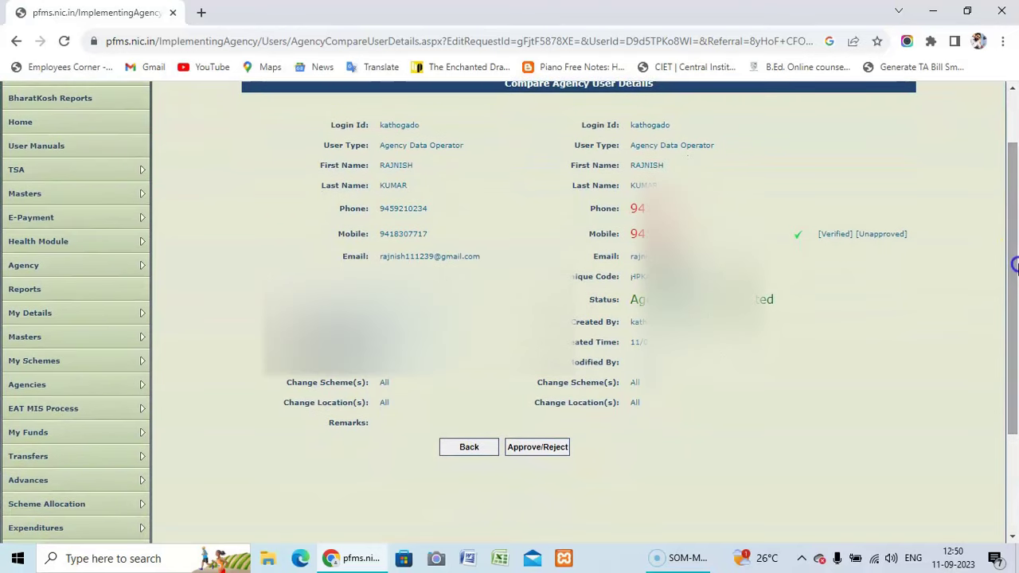
pyautogui.moveTo(598, 235); pyautogui.dragTo(649, 235)
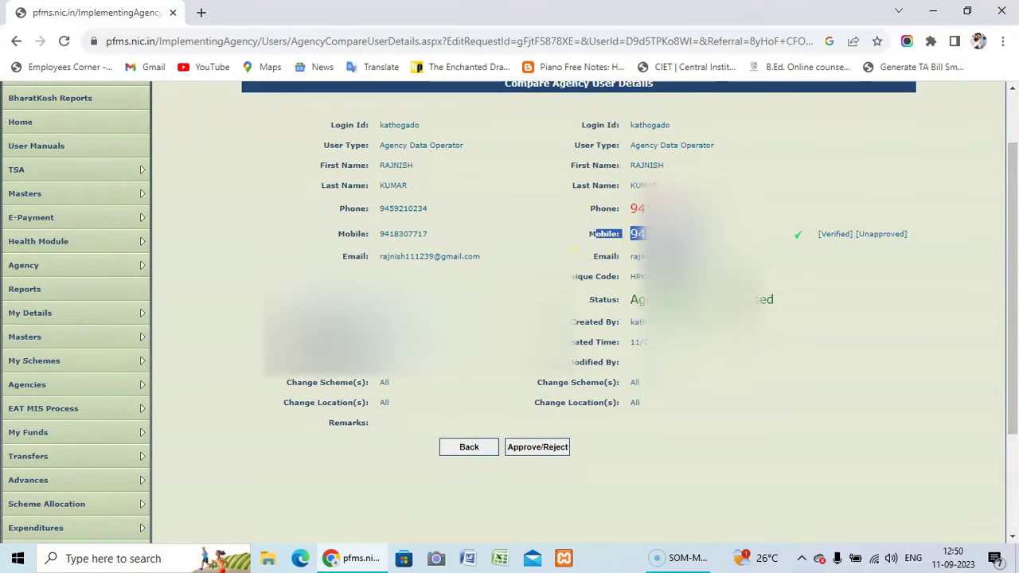
pyautogui.click(856, 234)
pyautogui.moveTo(856, 234); pyautogui.dragTo(913, 234)
pyautogui.moveTo(1012, 205); pyautogui.dragTo(1012, 211)
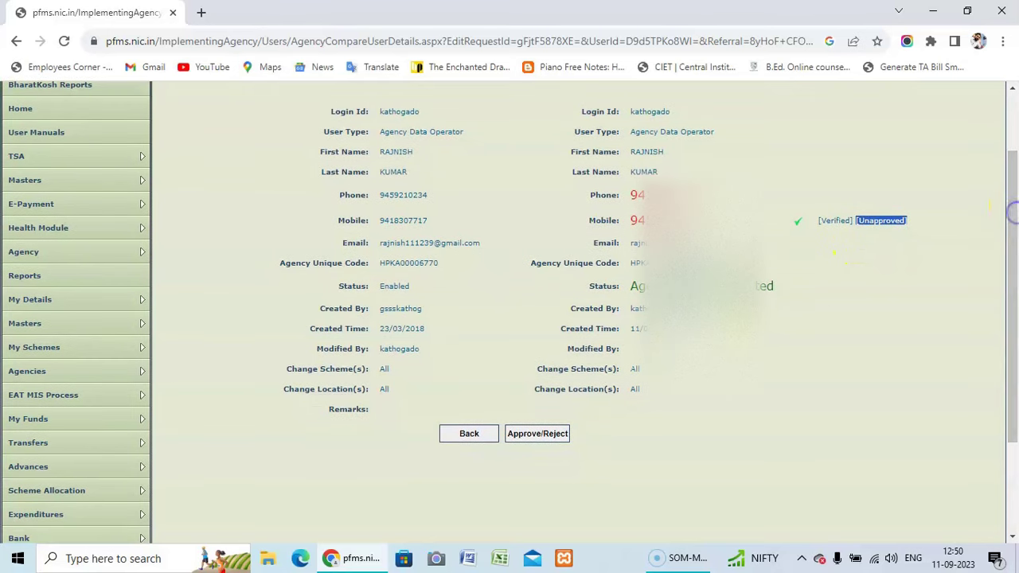
# Bring up the Remarks prompt for the Approve/Reject decision
pyautogui.click(535, 436)
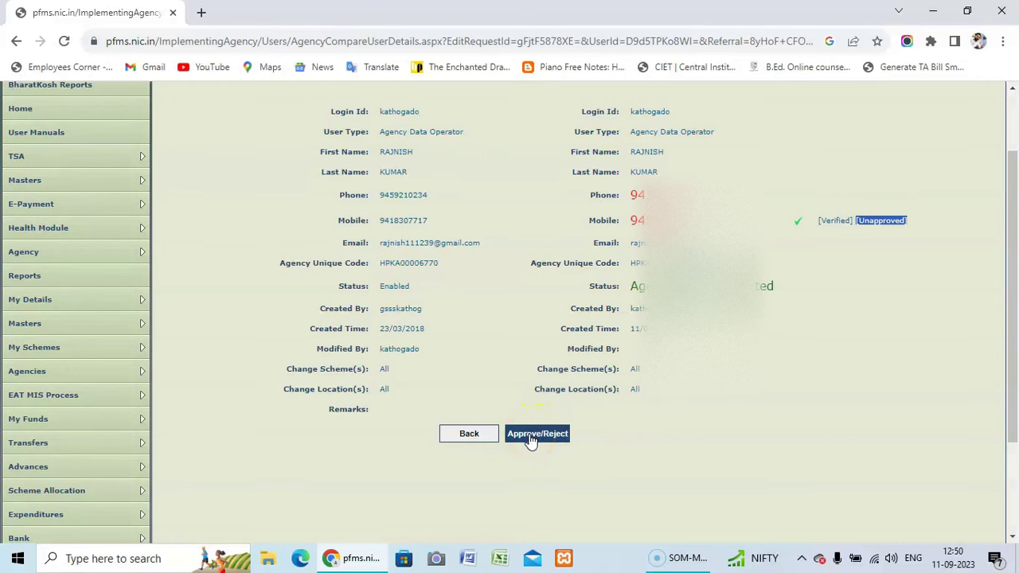
pyautogui.click(531, 435)
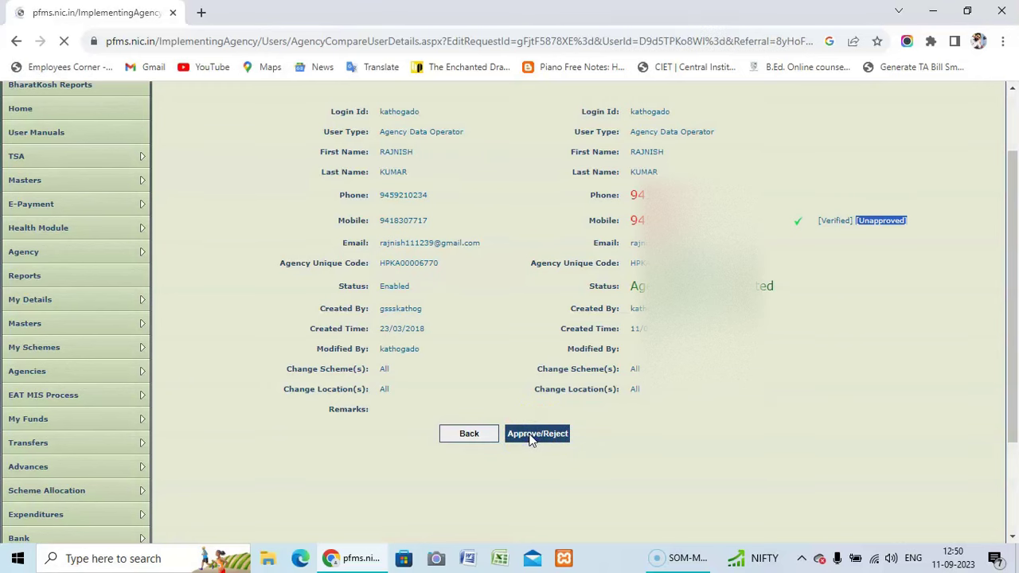
pyautogui.moveTo(1014, 215); pyautogui.dragTo(1012, 271)
pyautogui.click(524, 492)
# Approve the edit request with the remark 'Approved'
pyautogui.click(357, 280)
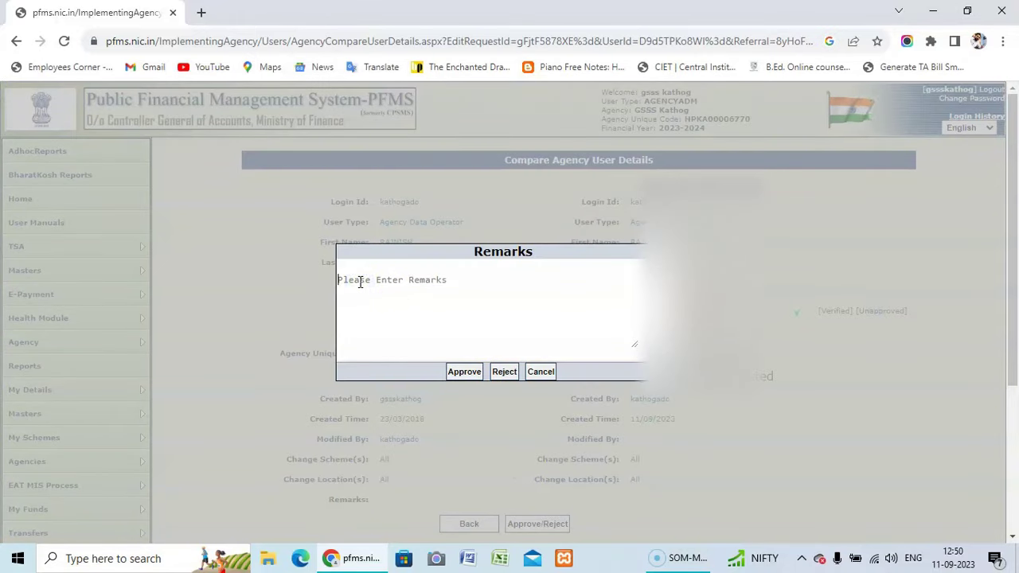
pyautogui.write('Approved')
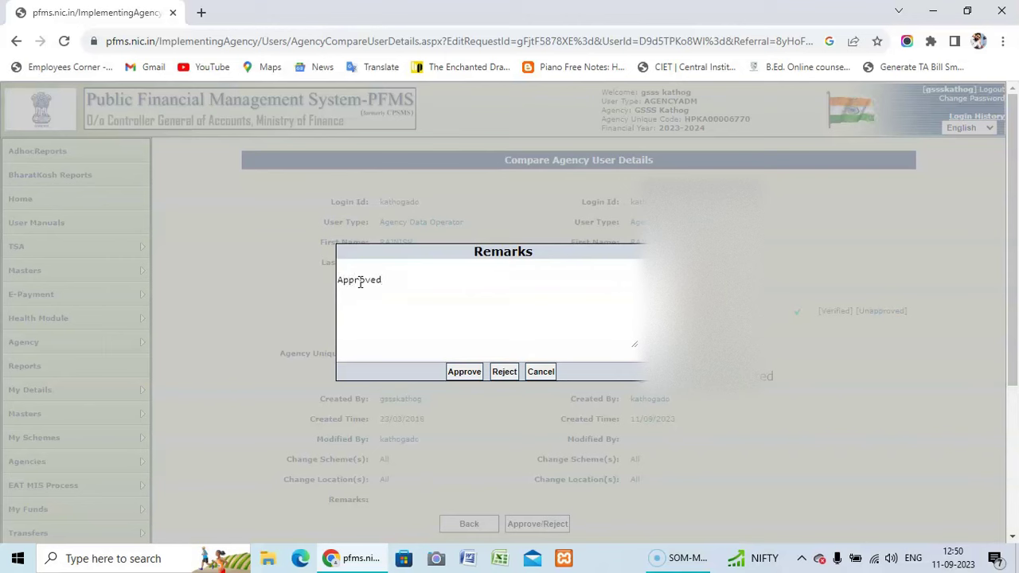
pyautogui.click(458, 372)
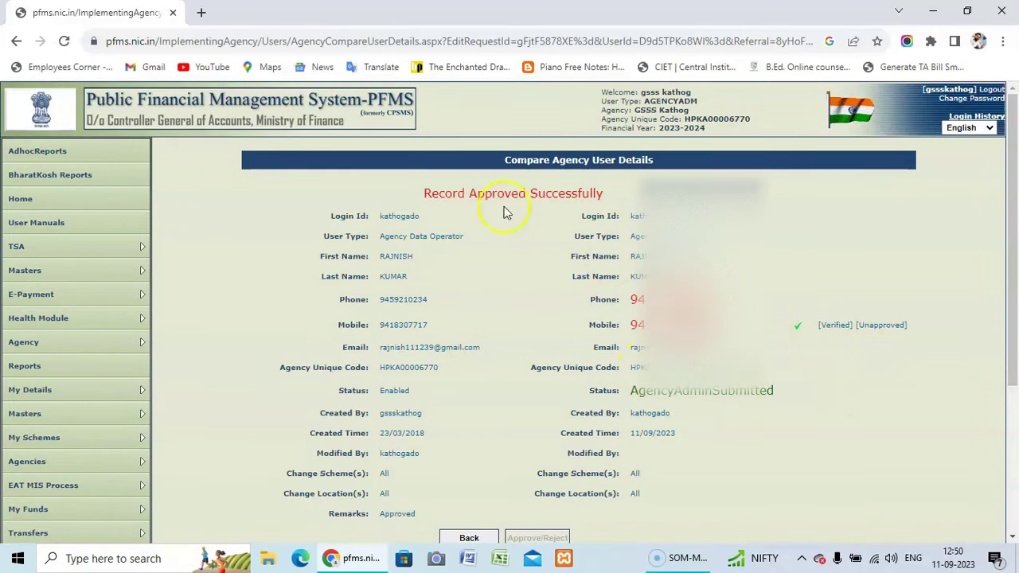
# Check the Record Approved Successfully message and the mobile's Unapproved status, then return to the users list
pyautogui.click(424, 195)
pyautogui.moveTo(424, 195); pyautogui.dragTo(609, 195)
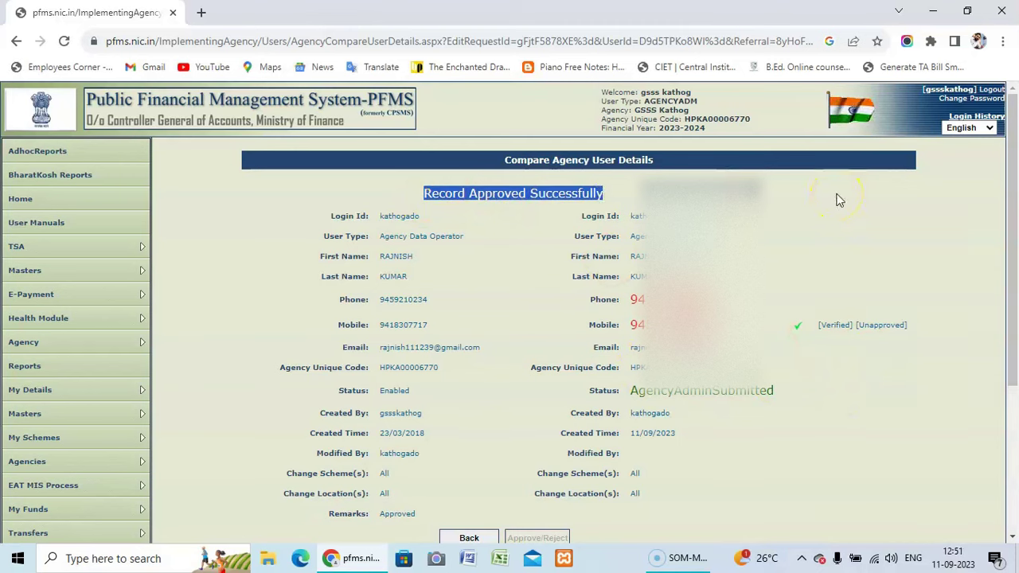
pyautogui.moveTo(856, 325); pyautogui.dragTo(918, 334)
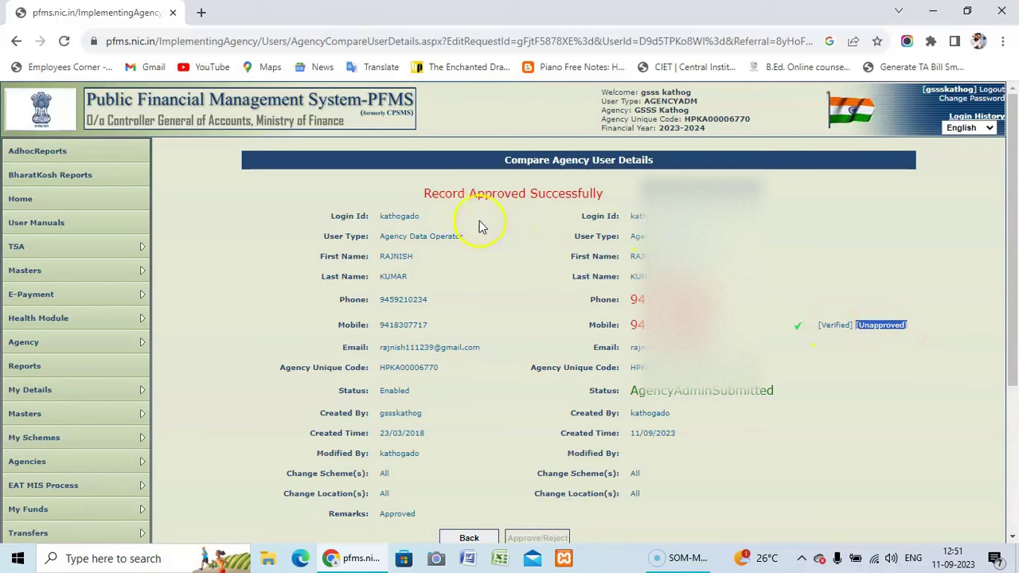
pyautogui.moveTo(424, 196); pyautogui.dragTo(620, 200)
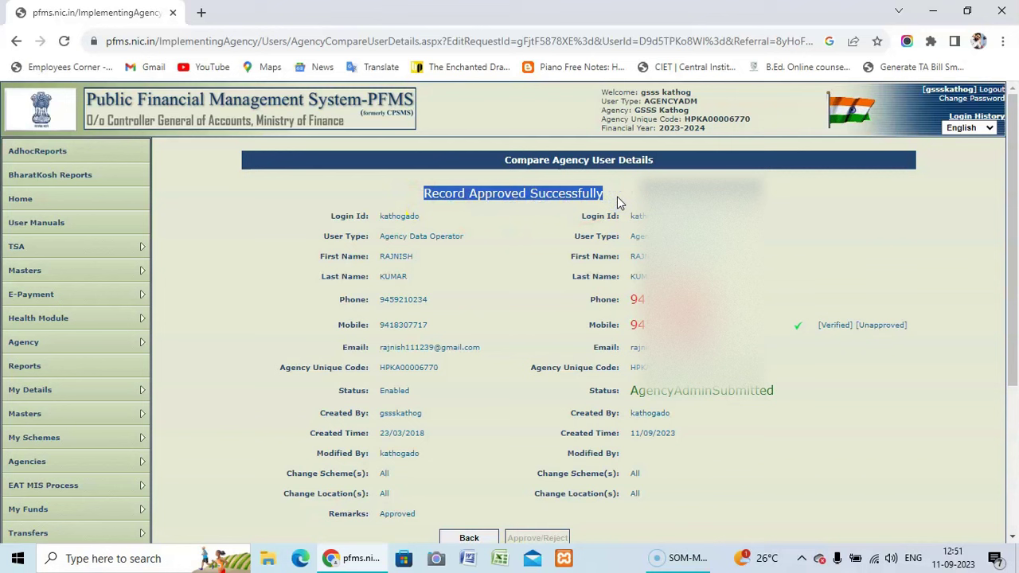
pyautogui.moveTo(1015, 159); pyautogui.dragTo(1015, 199)
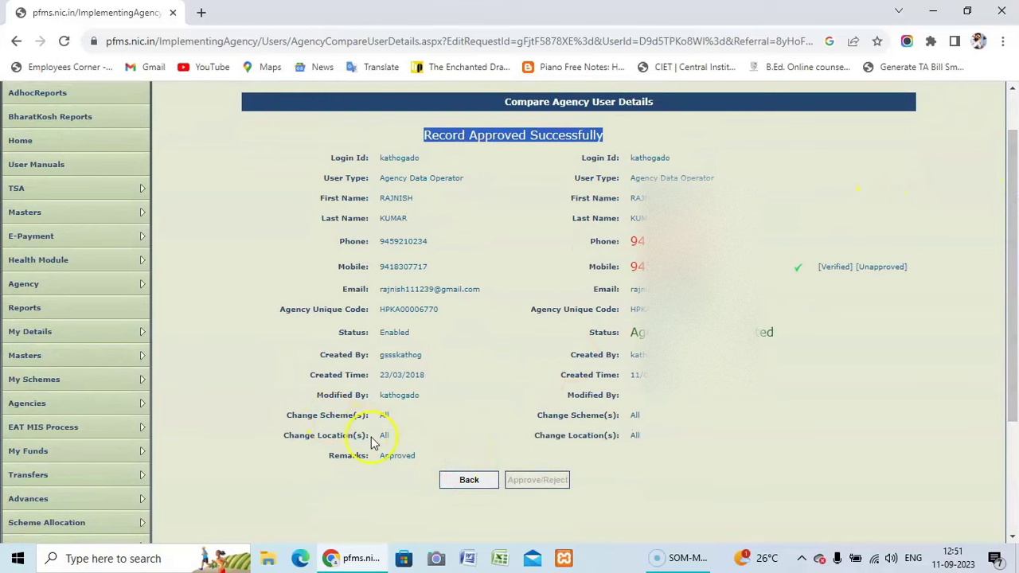
pyautogui.click(450, 479)
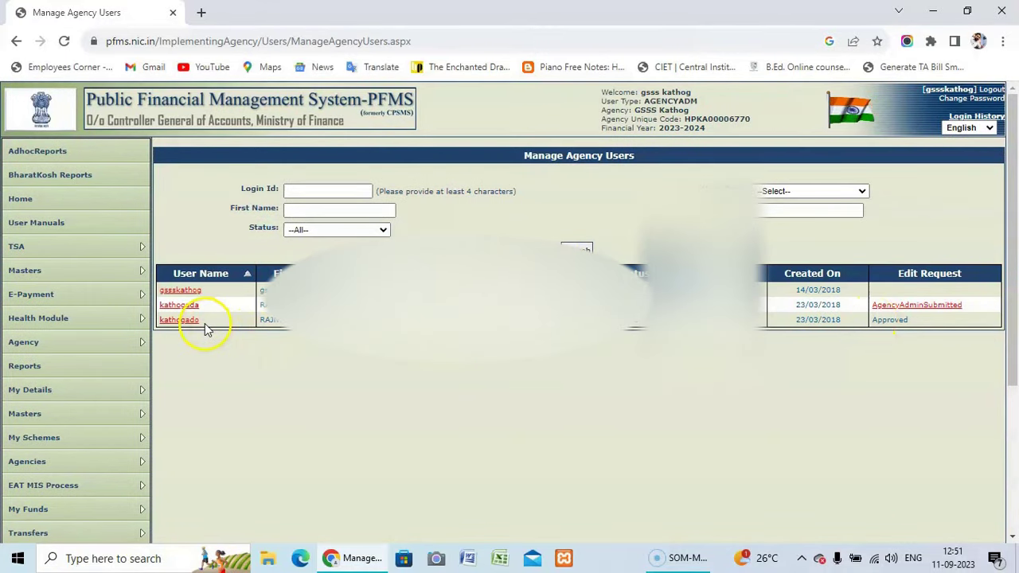
# Note the third user's Approved status, then open the second user's AgencyAdminSubmitted edit request
pyautogui.moveTo(910, 321); pyautogui.dragTo(873, 324)
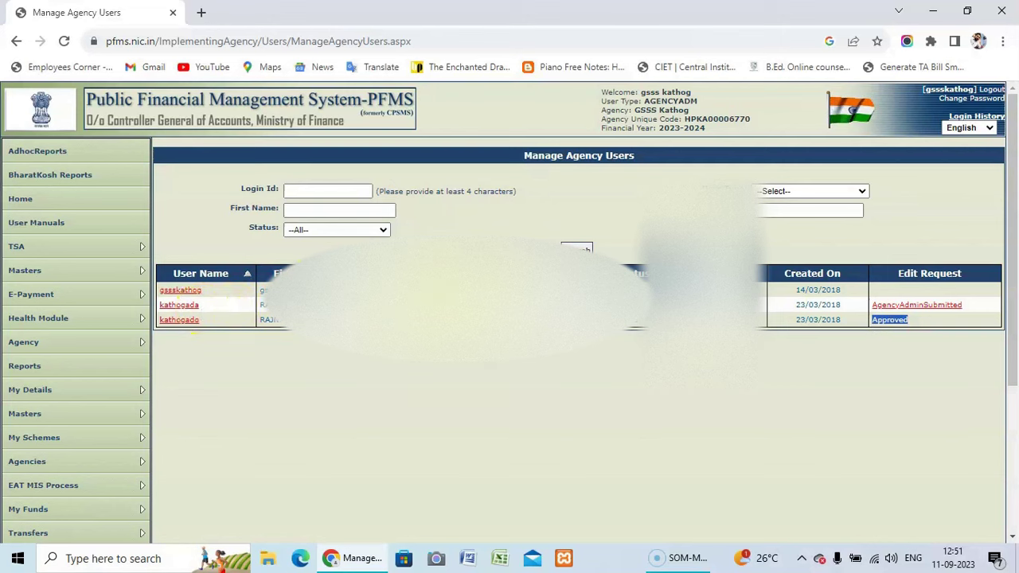
pyautogui.click(938, 307)
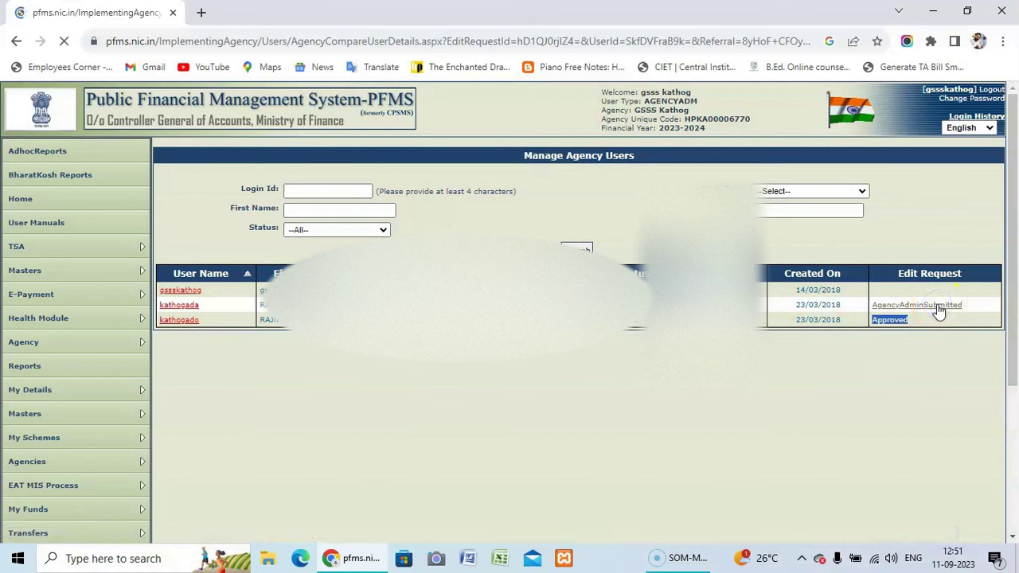
# Review the second user's changed name, phone and mobile details
pyautogui.scroll(-1, 987, 272)
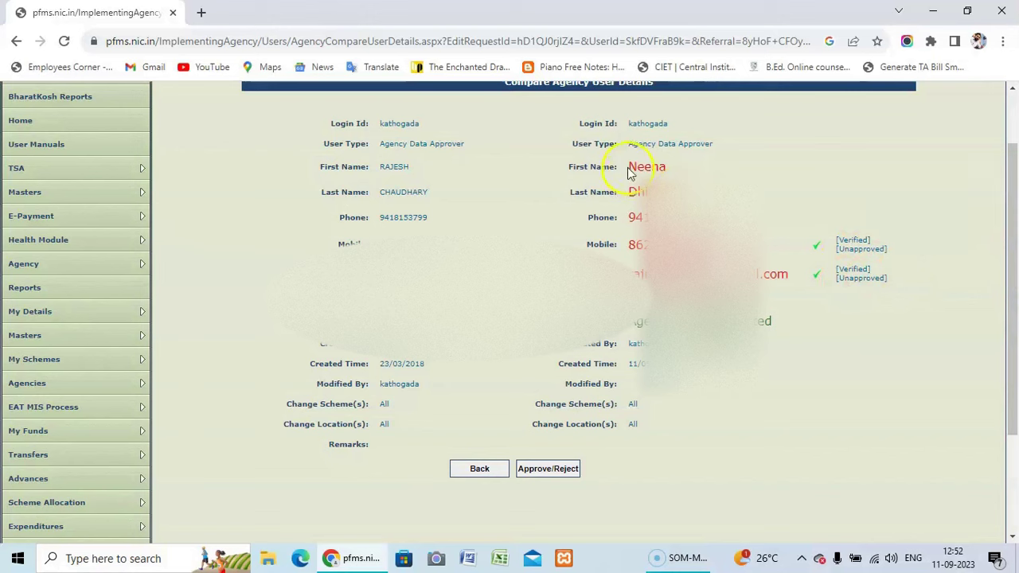
pyautogui.moveTo(628, 166); pyautogui.dragTo(692, 259)
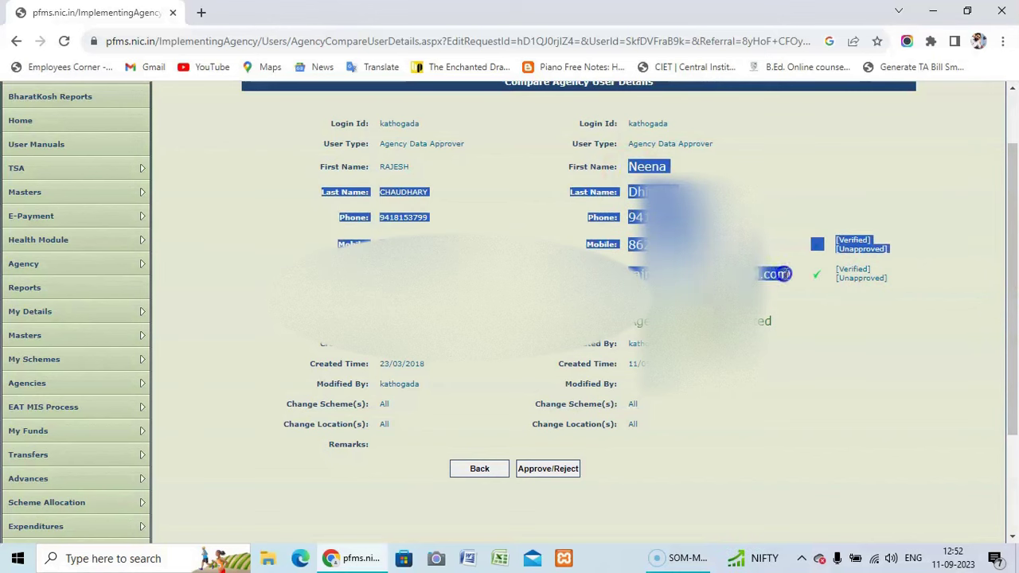
pyautogui.click(824, 333)
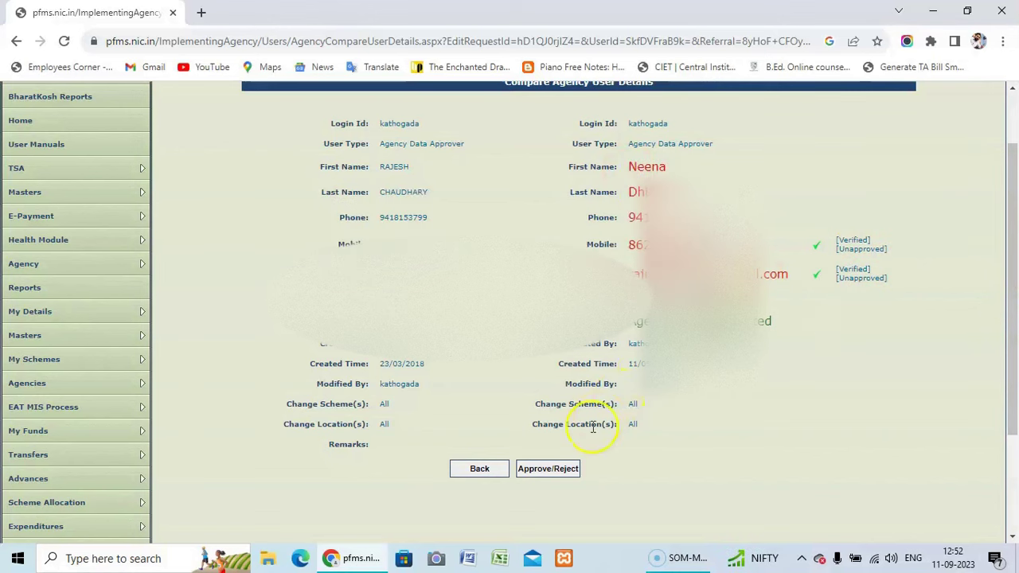
# Approve the second user's edit request with the remark 'Approved'
pyautogui.click(551, 470)
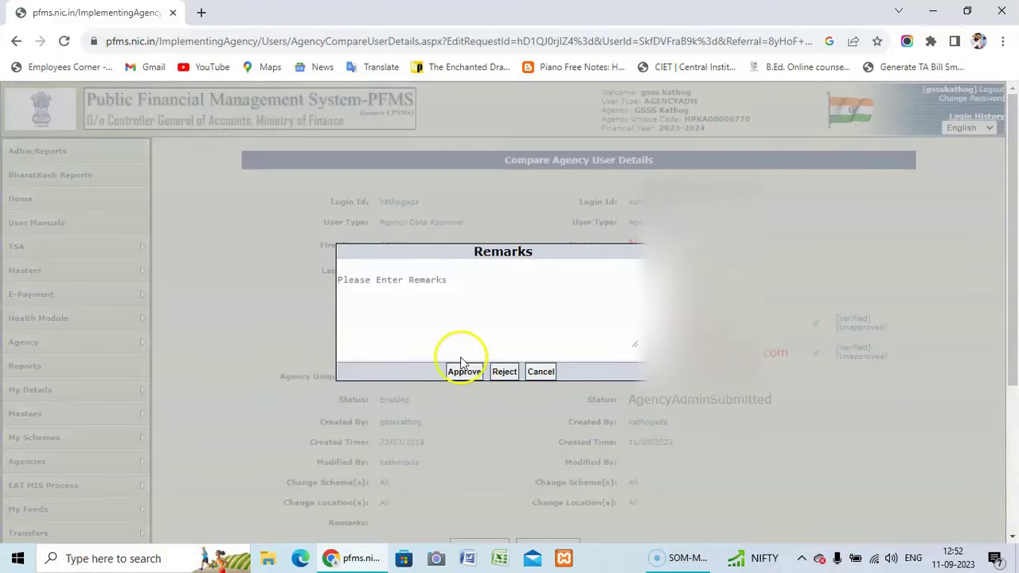
pyautogui.click(375, 288)
pyautogui.write('Approved')
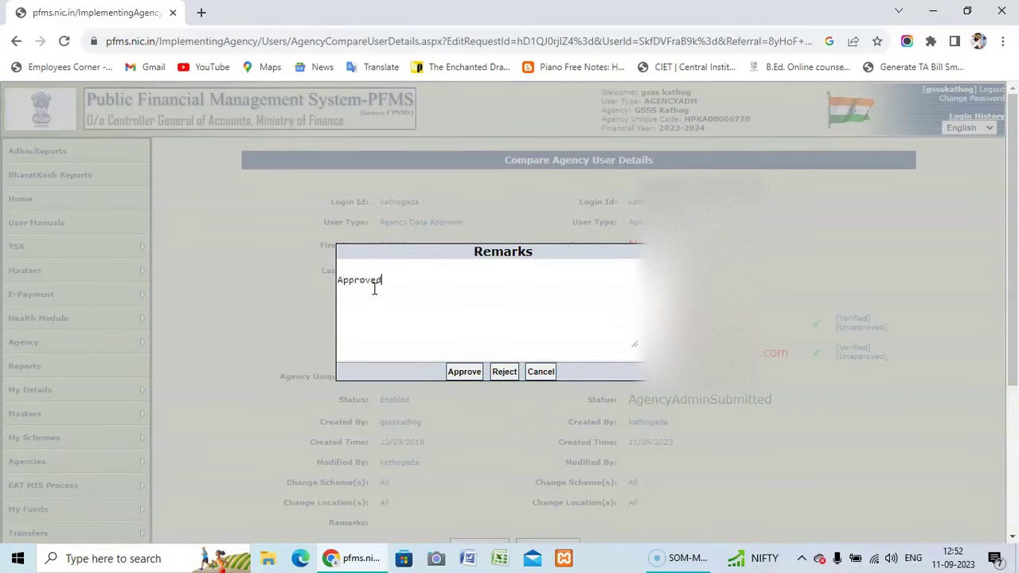
pyautogui.click(466, 372)
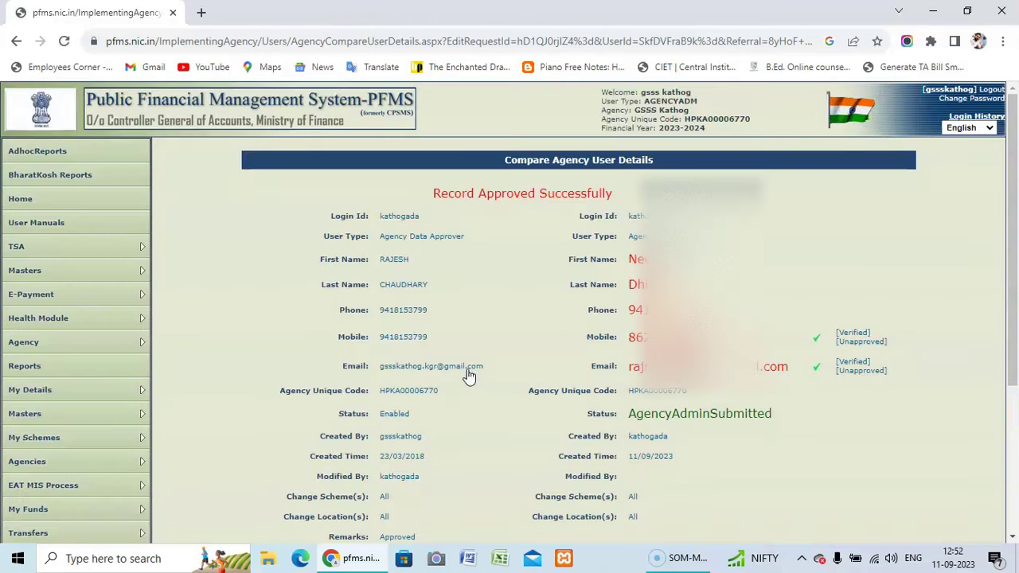
# Back on Manage Agency Users, confirm every request reads Approved, then log out
pyautogui.moveTo(1012, 246); pyautogui.dragTo(1012, 252)
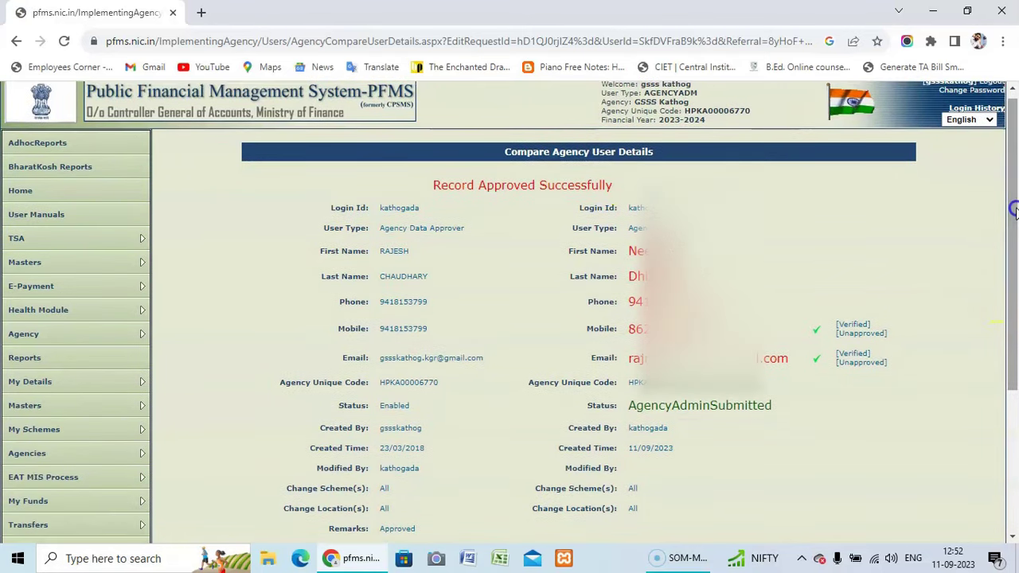
pyautogui.moveTo(612, 184); pyautogui.dragTo(424, 188)
pyautogui.moveTo(1014, 159); pyautogui.dragTo(1015, 183)
pyautogui.click(478, 518)
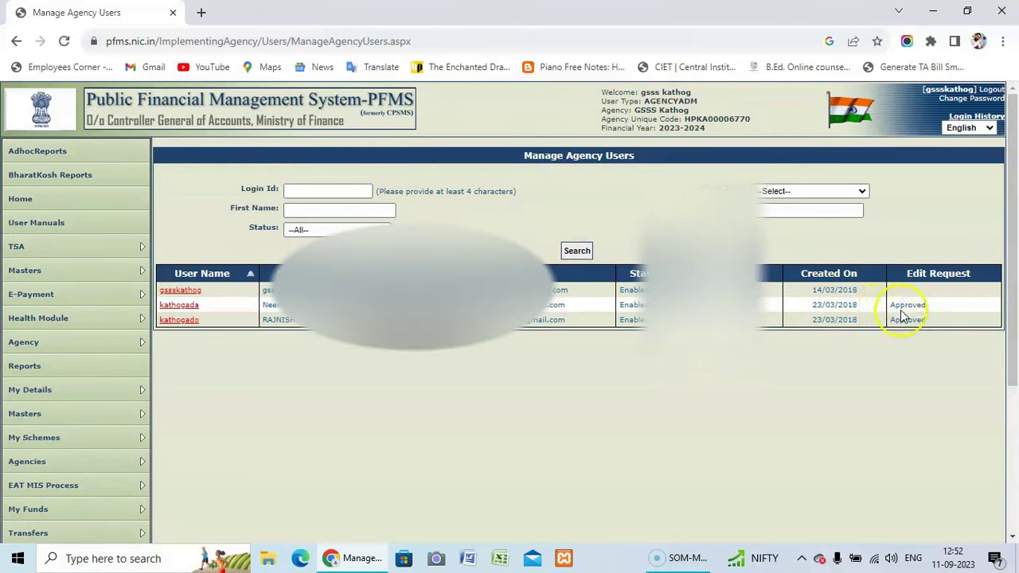
pyautogui.moveTo(932, 330); pyautogui.dragTo(910, 351)
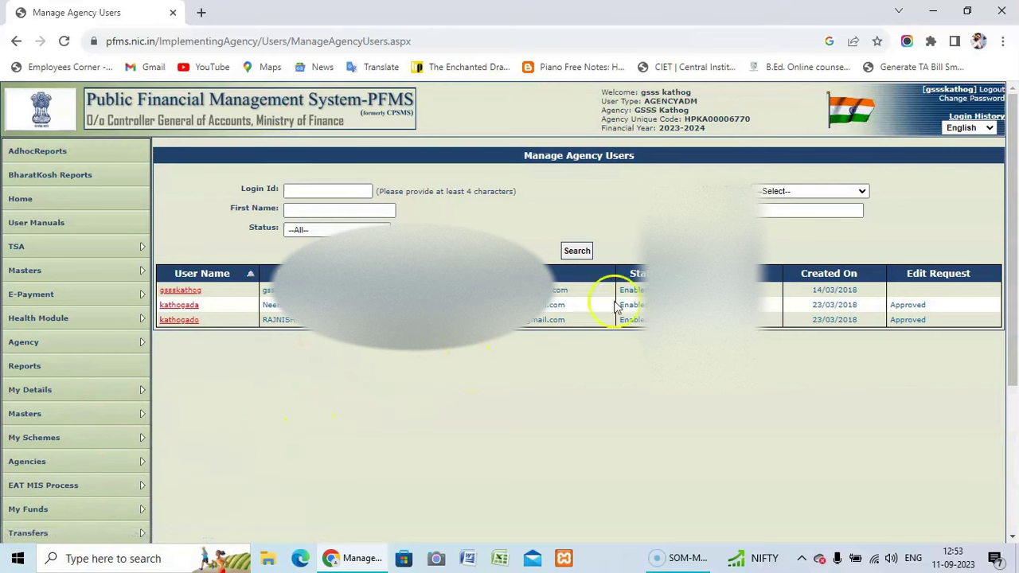
pyautogui.click(991, 91)
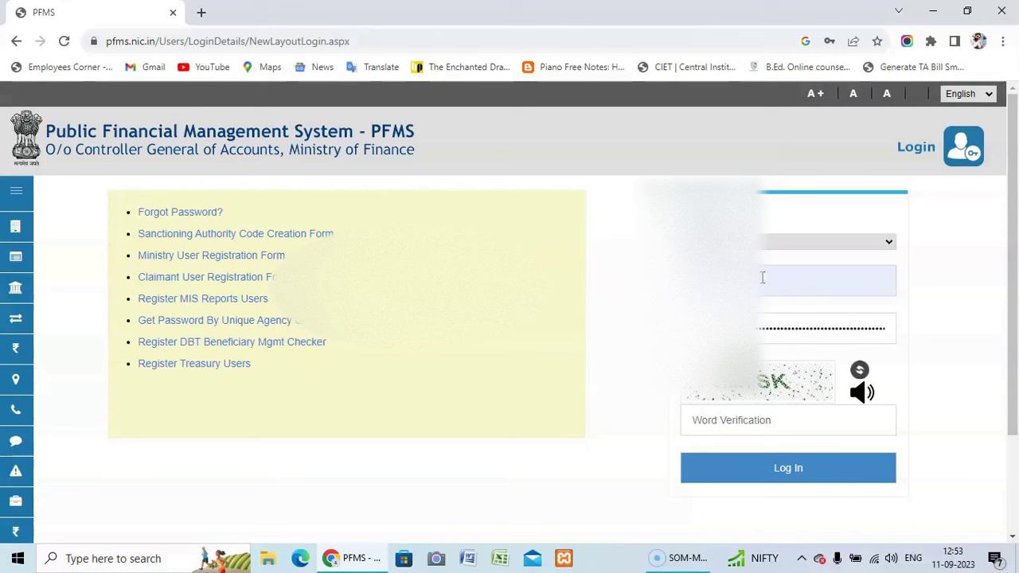
# Sign in as the agency admin with user ID, password and captcha, retrying after the captcha mismatch
pyautogui.click(762, 277)
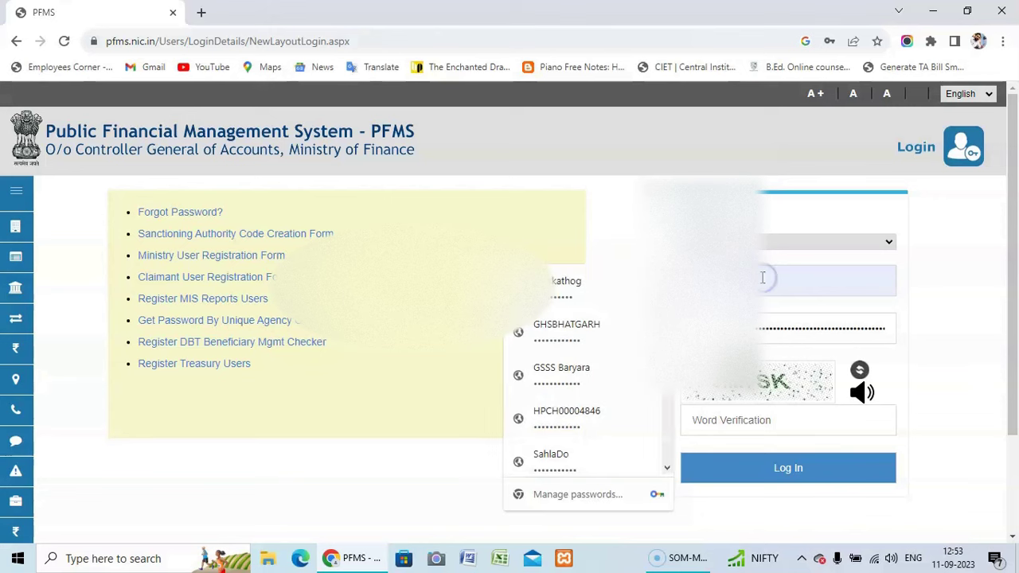
pyautogui.click(626, 234)
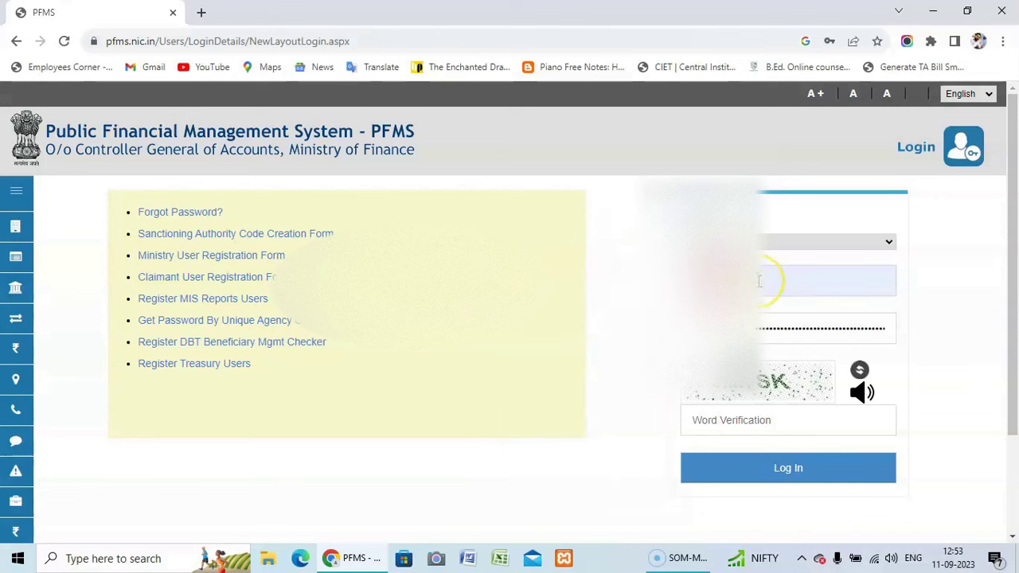
pyautogui.click(757, 327)
pyautogui.click(740, 421)
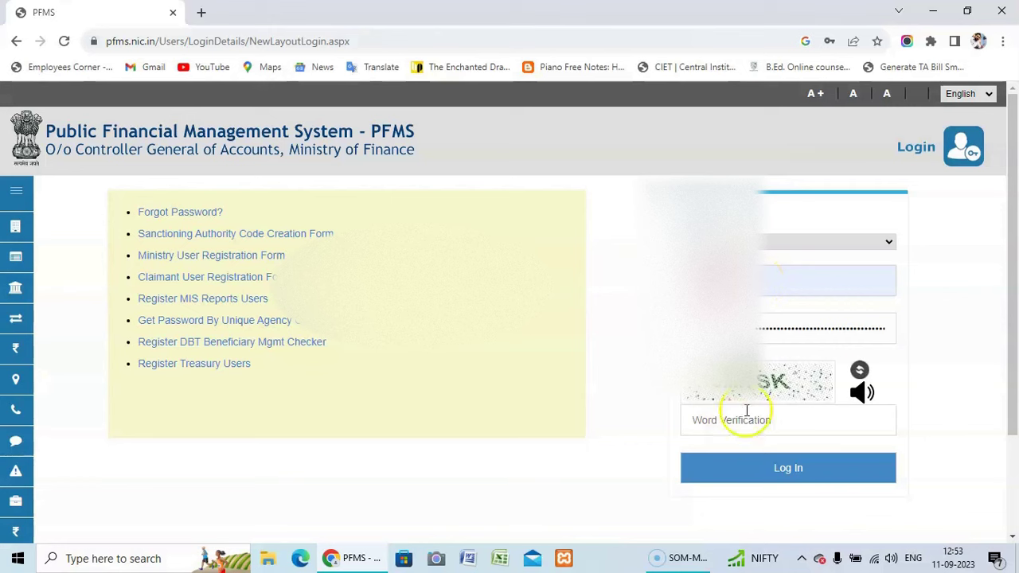
pyautogui.click(860, 371)
pyautogui.click(739, 423)
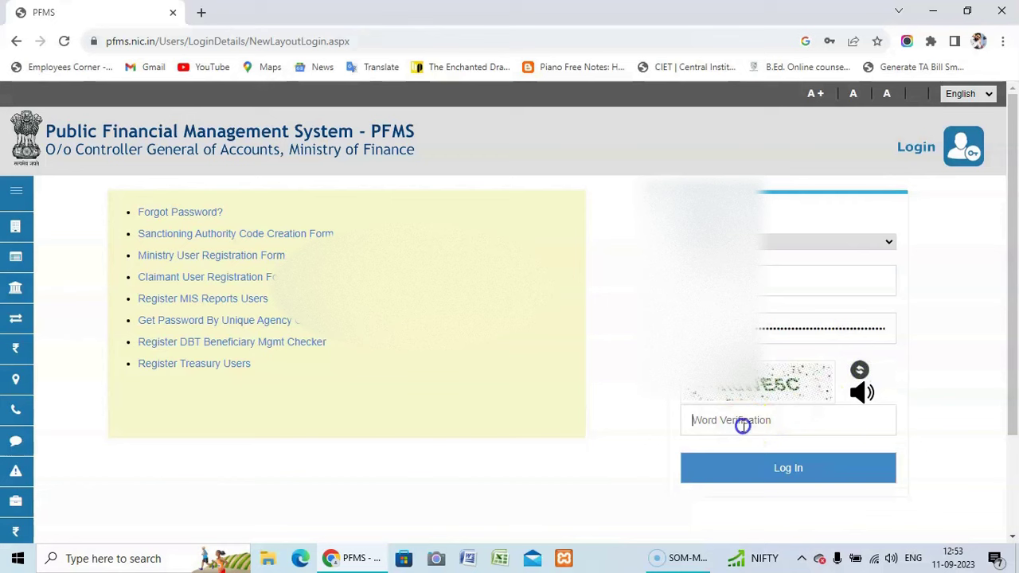
pyautogui.write('ndWE')
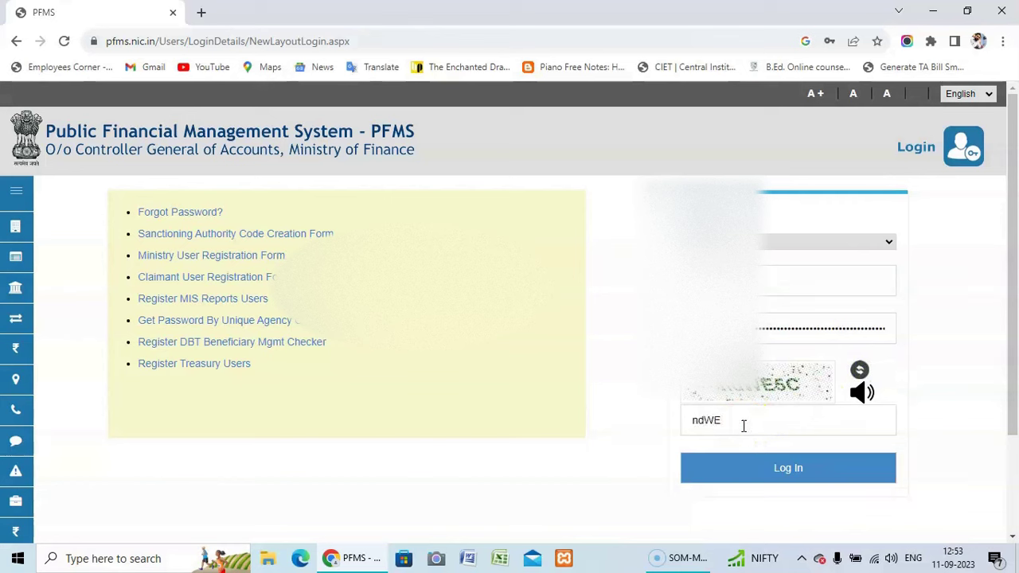
pyautogui.write('SC')
pyautogui.click(745, 470)
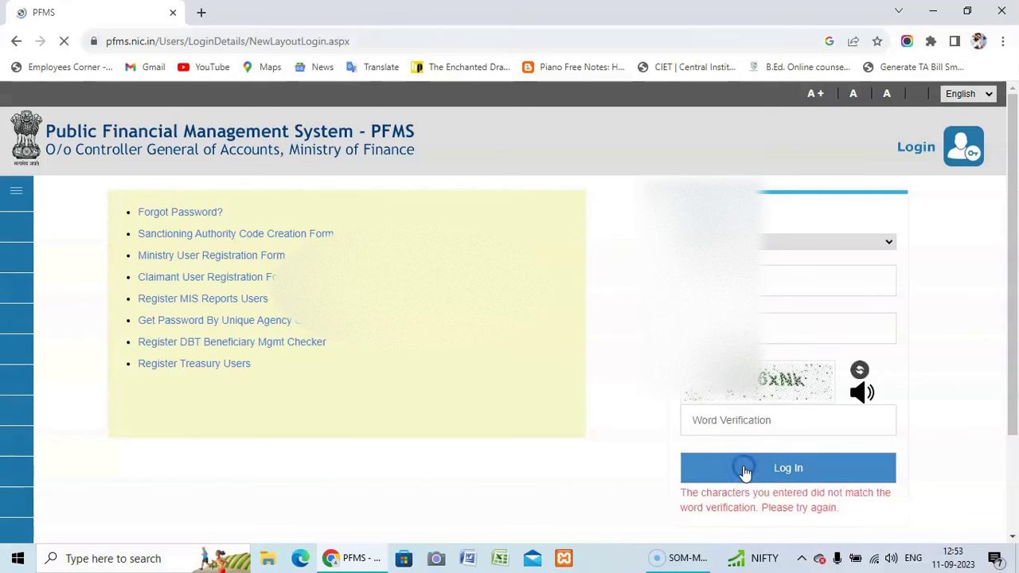
pyautogui.click(729, 423)
pyautogui.write('wQ6xNk')
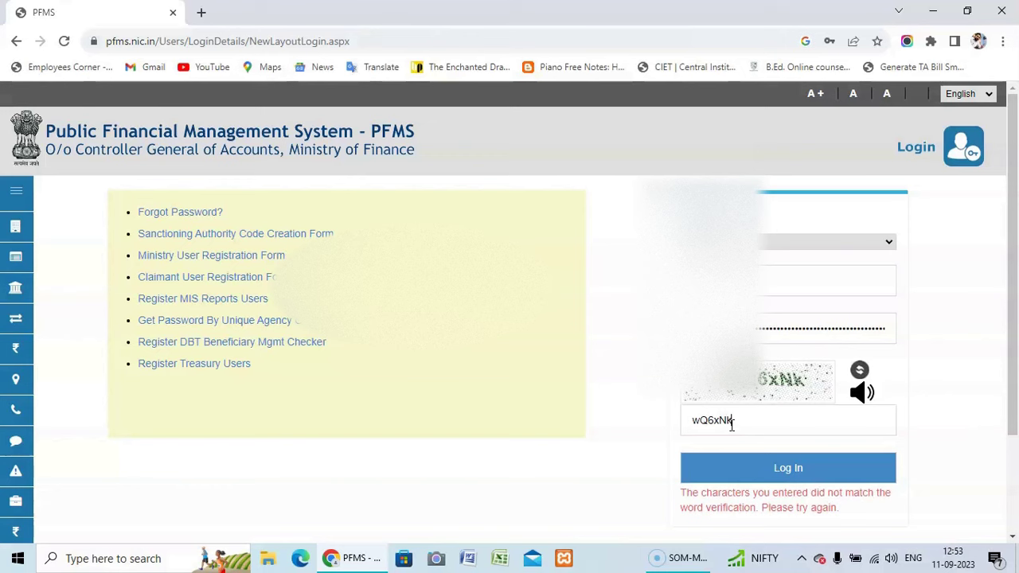
pyautogui.click(780, 470)
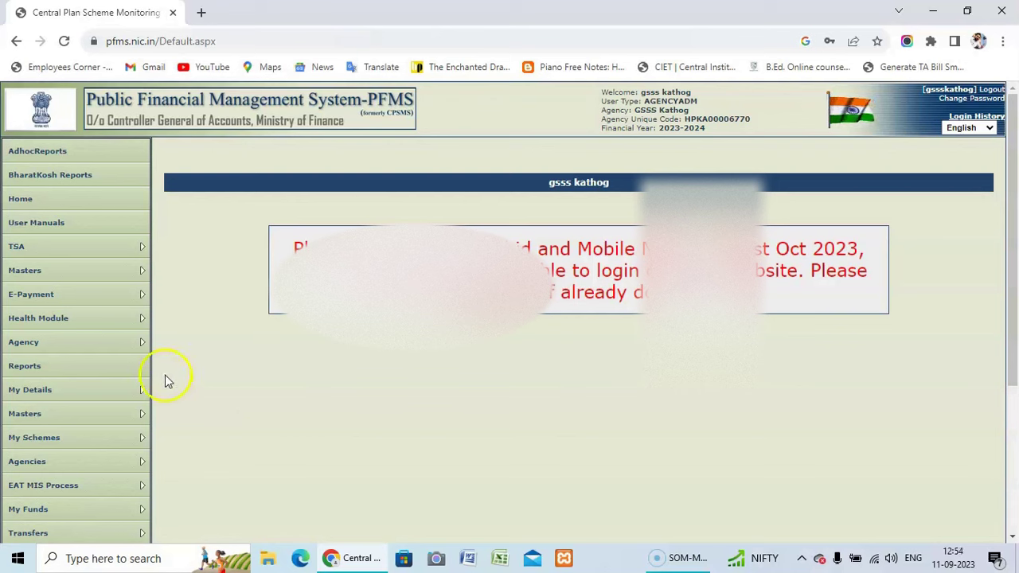
# Open the admin's own profile details for editing
pyautogui.moveTo(96, 391)
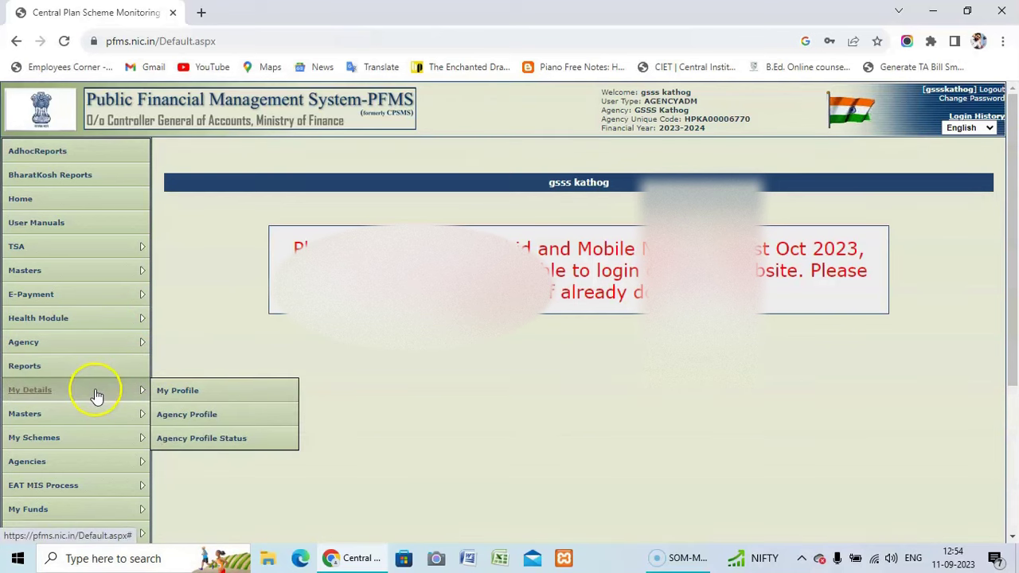
pyautogui.click(182, 392)
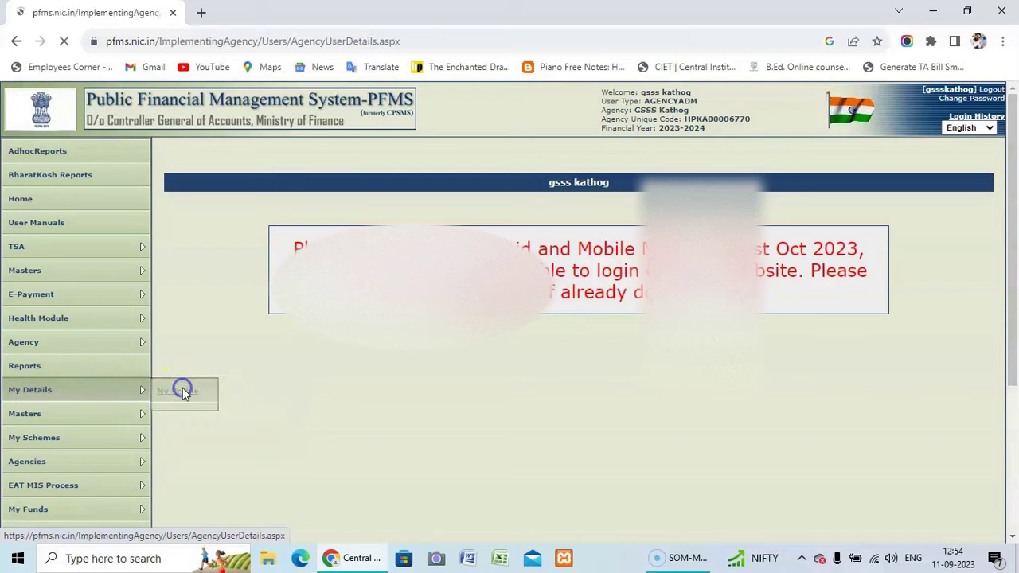
pyautogui.moveTo(1011, 205); pyautogui.dragTo(1013, 251)
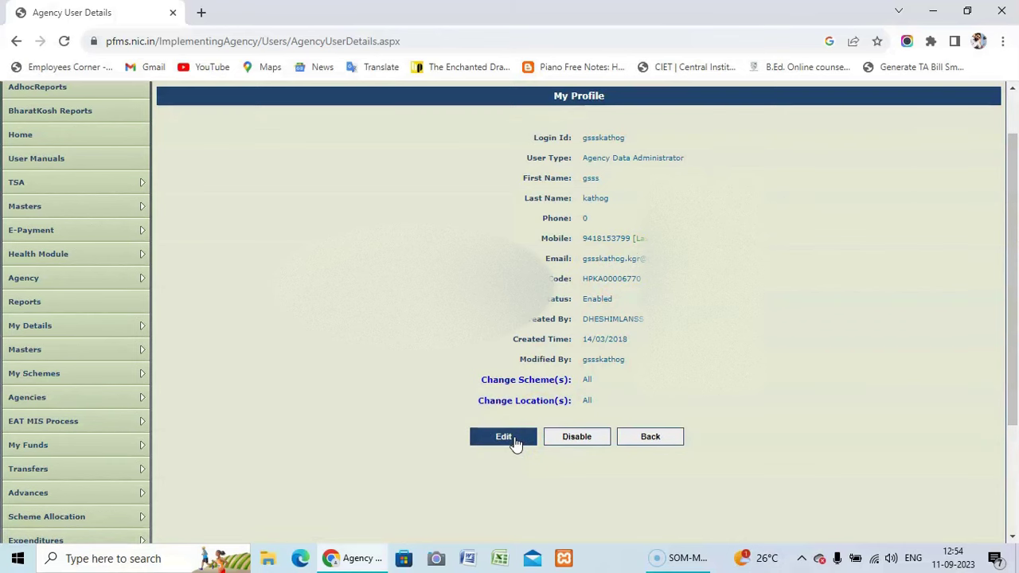
pyautogui.click(515, 440)
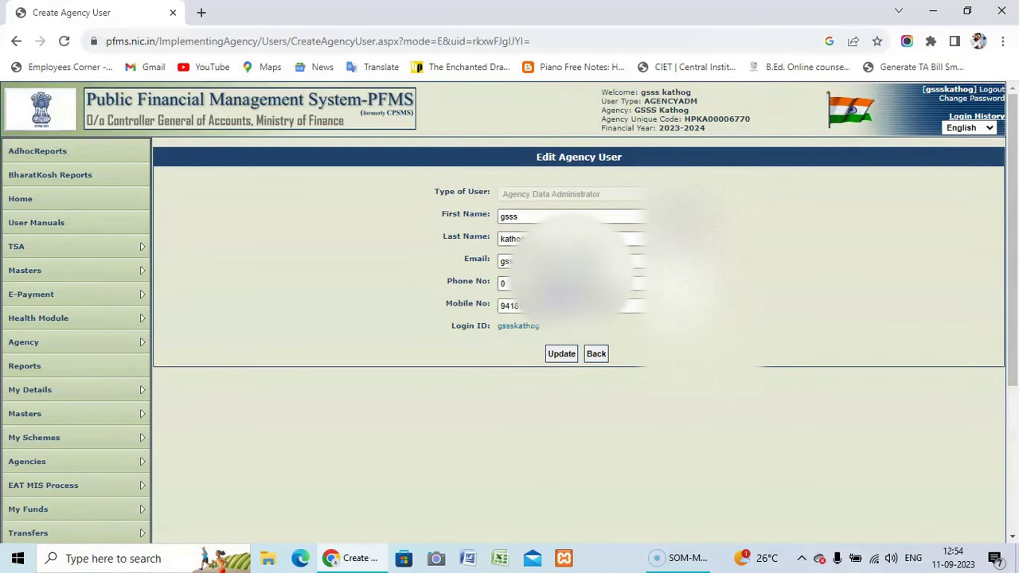
# Enter the new mobile number, correct the phone number until it is accepted, and Update
pyautogui.moveTo(557, 307); pyautogui.dragTo(485, 308)
pyautogui.press('BackSpace')
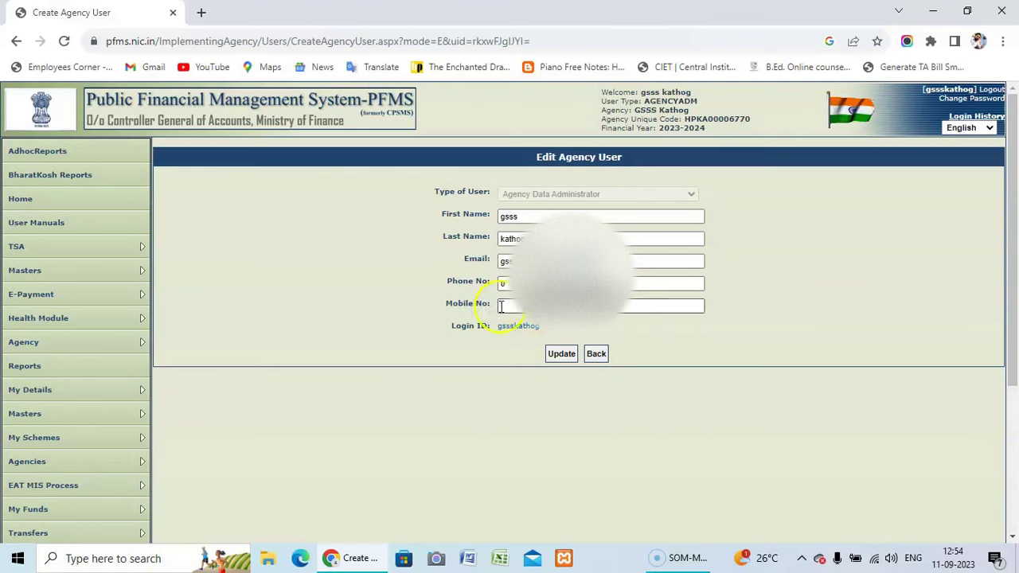
pyautogui.click(502, 306)
pyautogui.click(508, 305)
pyautogui.write('94')
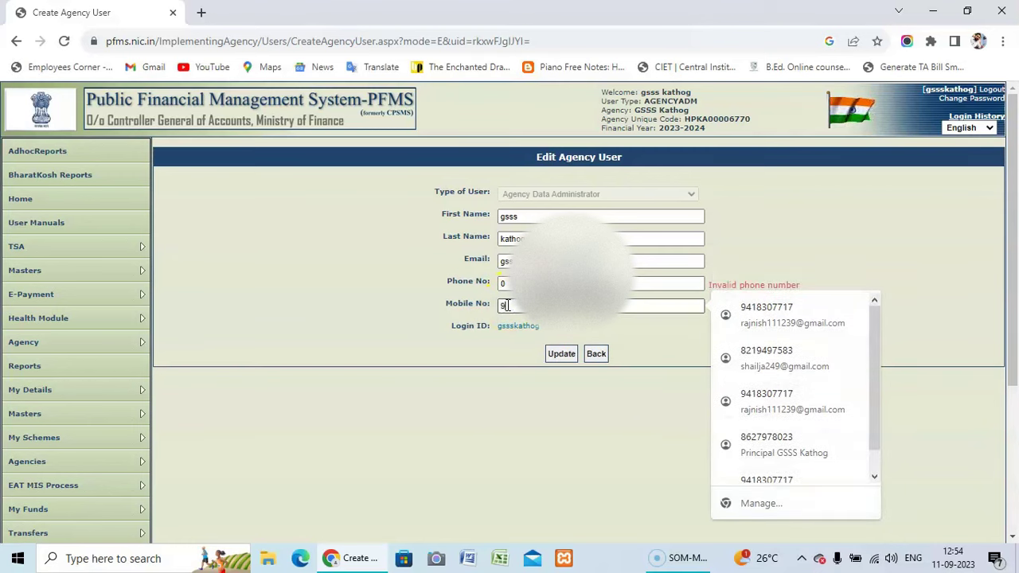
pyautogui.write('18')
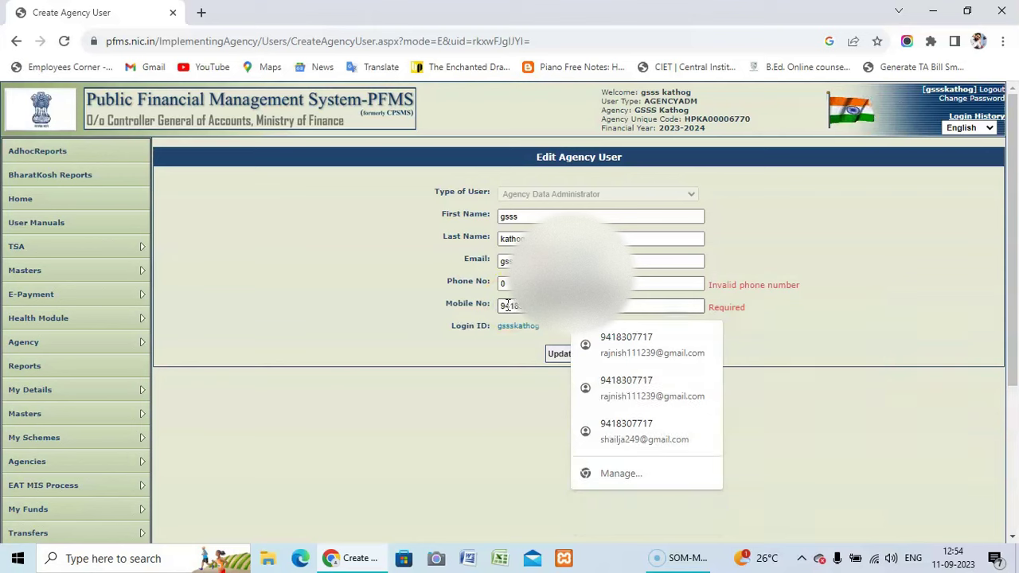
pyautogui.click(502, 284)
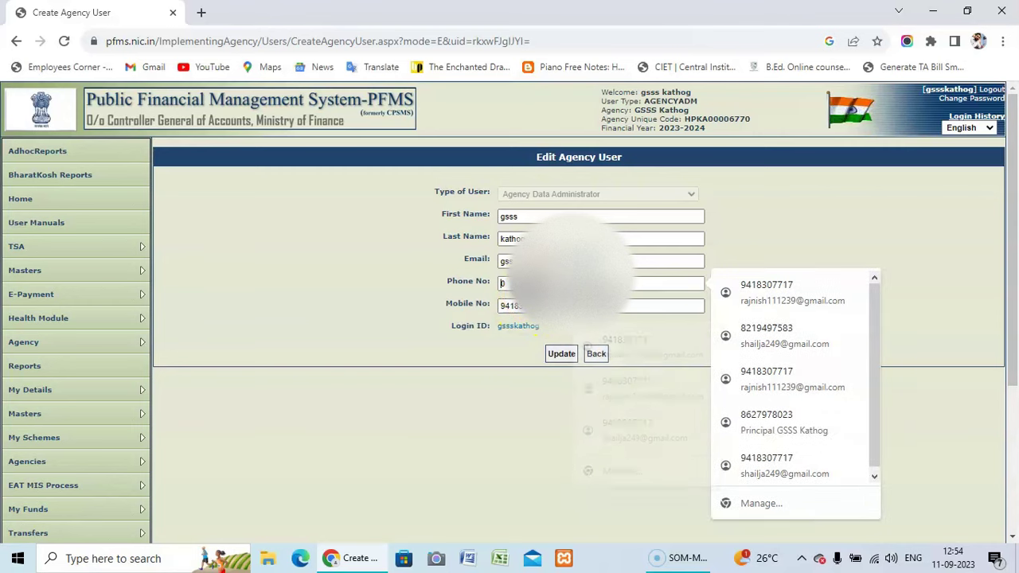
pyautogui.press('BackSpace')
pyautogui.write('94')
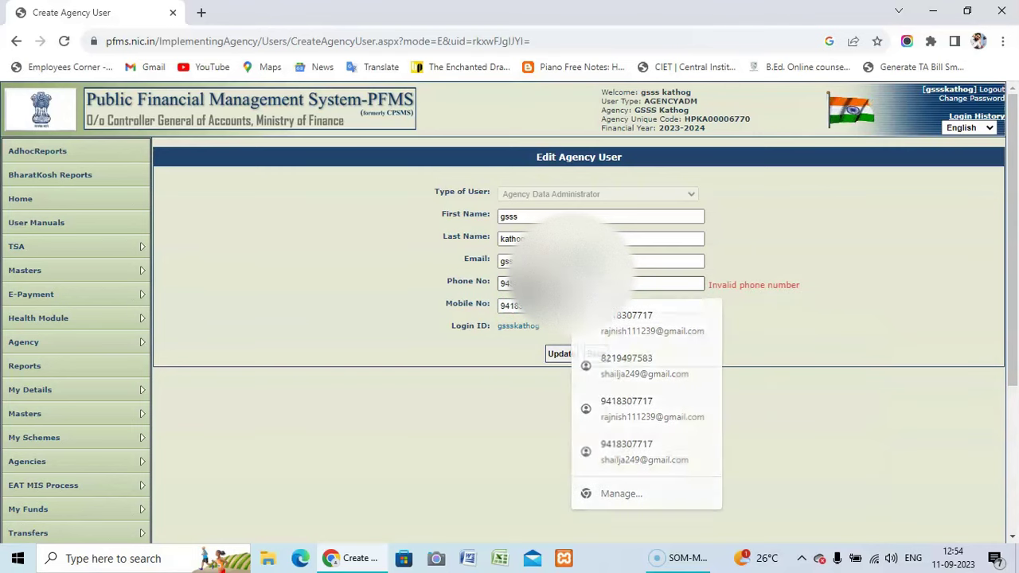
pyautogui.press('Escape')
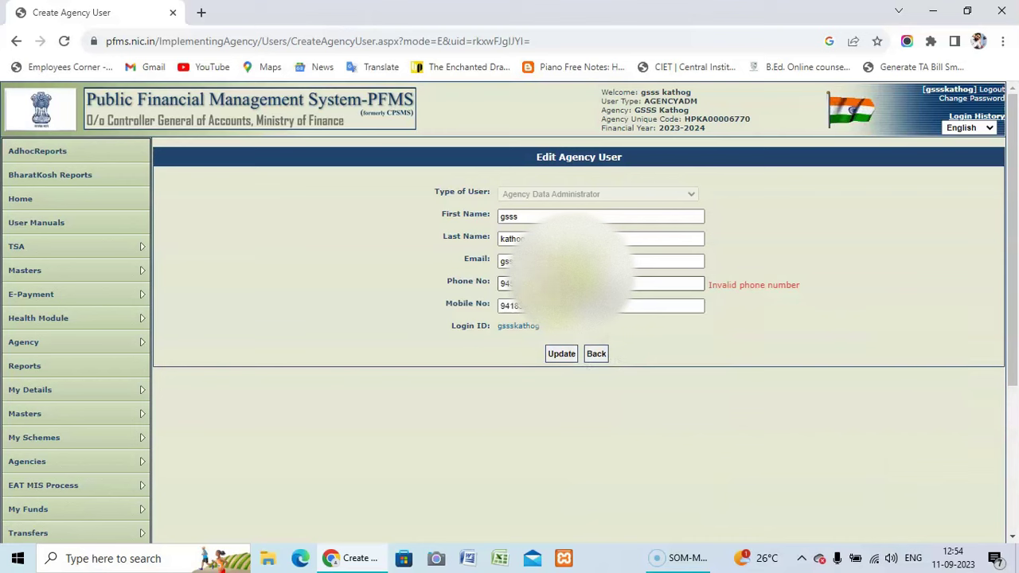
pyautogui.press('Tab')
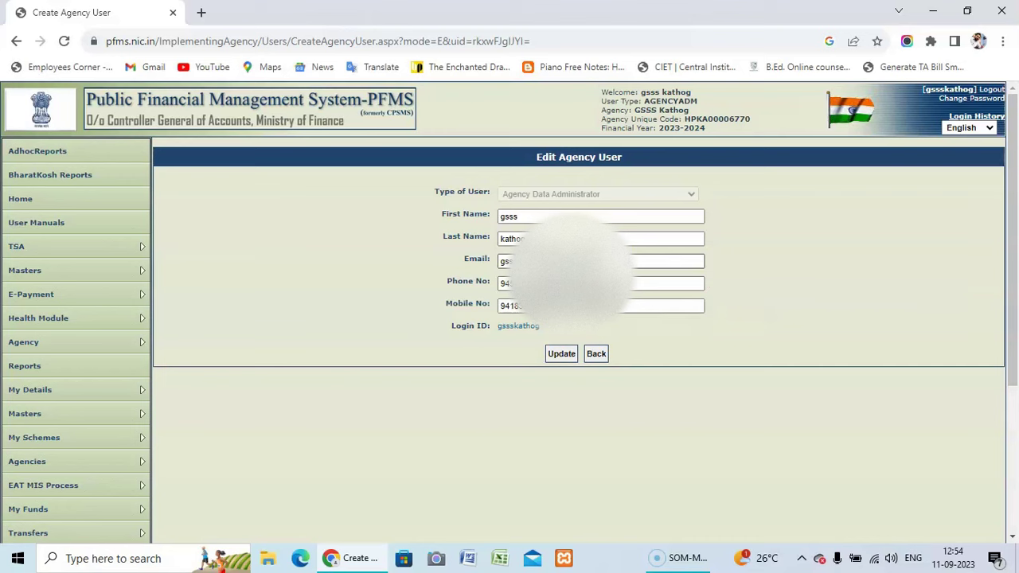
pyautogui.click(561, 354)
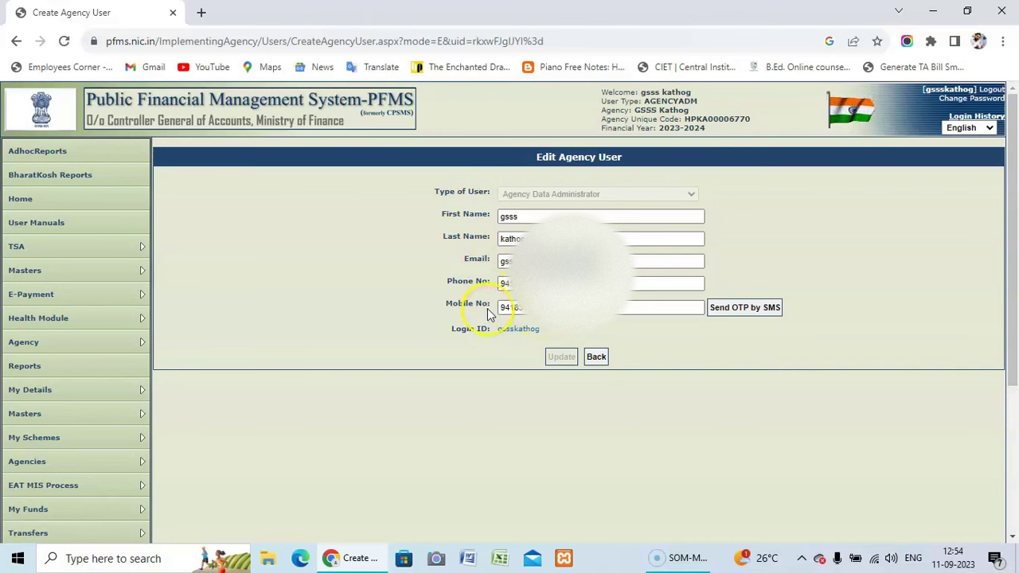
# Check the email and mobile number fields, then send an OTP by SMS to the new mobile
pyautogui.doubleClick(507, 261)
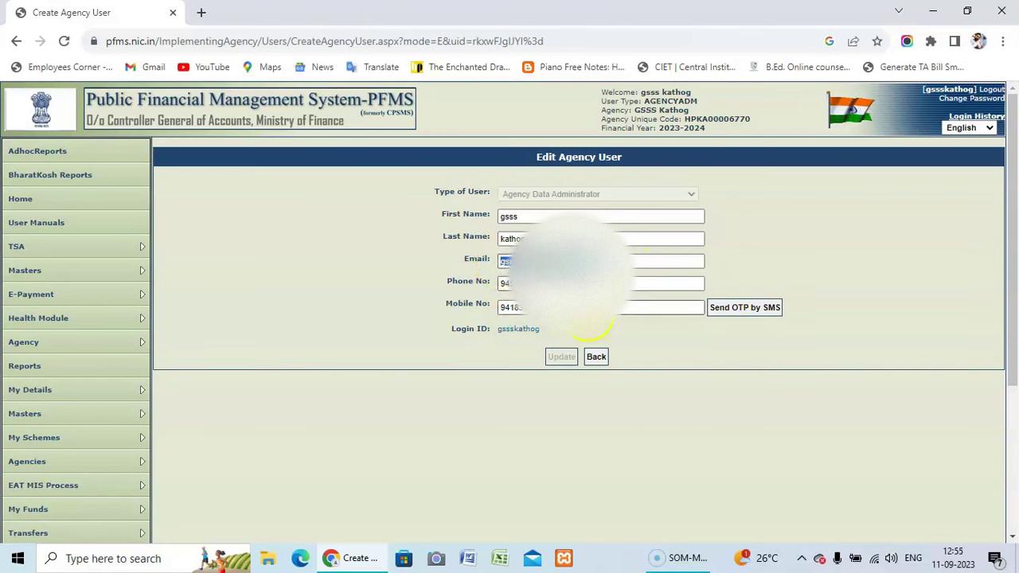
pyautogui.doubleClick(503, 307)
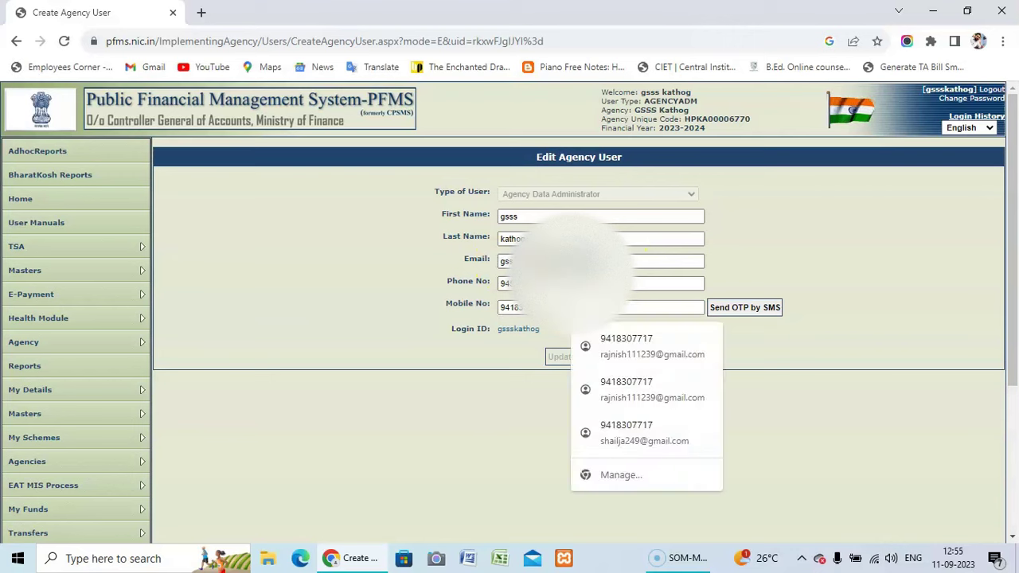
pyautogui.click(793, 343)
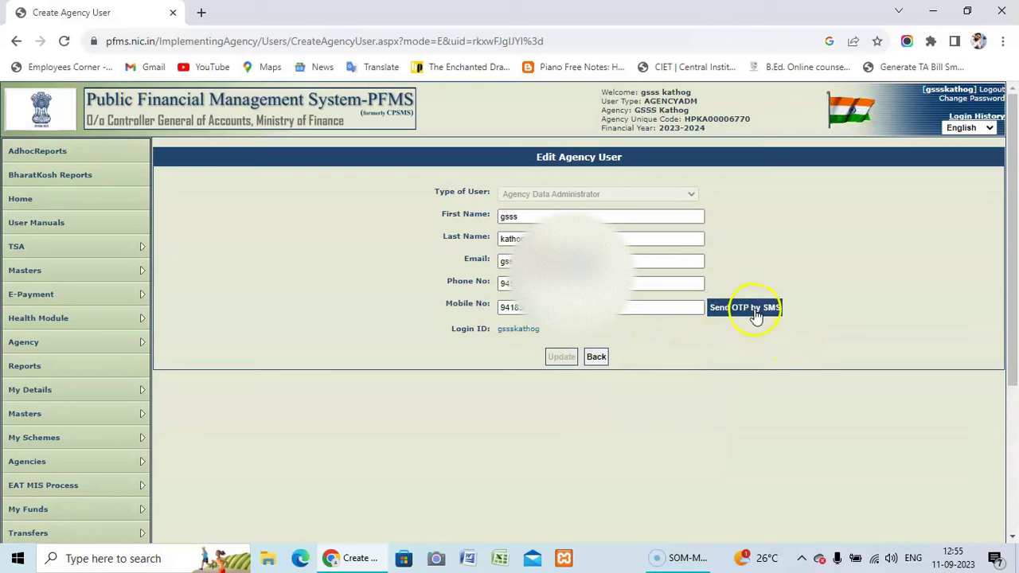
pyautogui.doubleClick(504, 307)
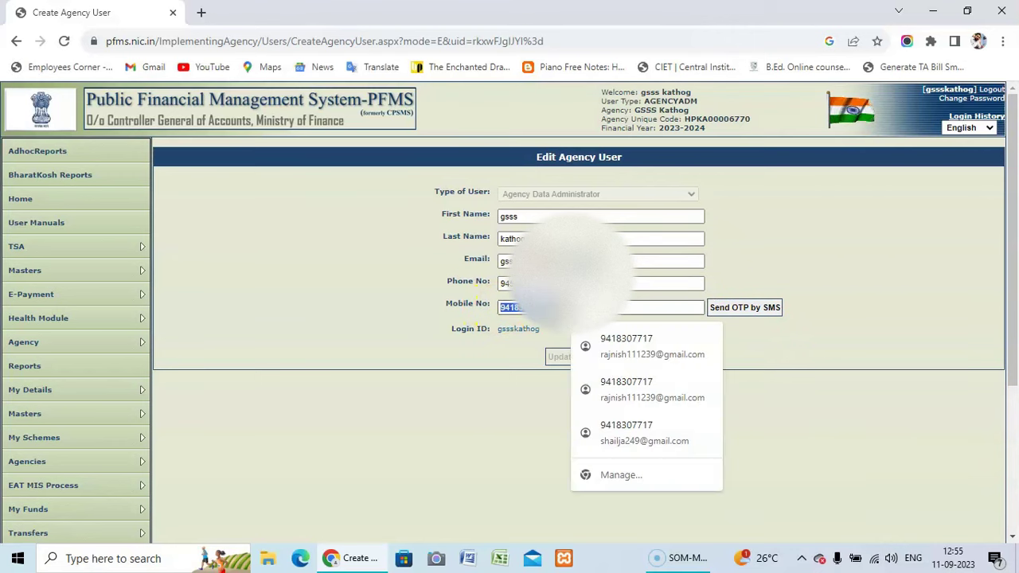
pyautogui.click(755, 334)
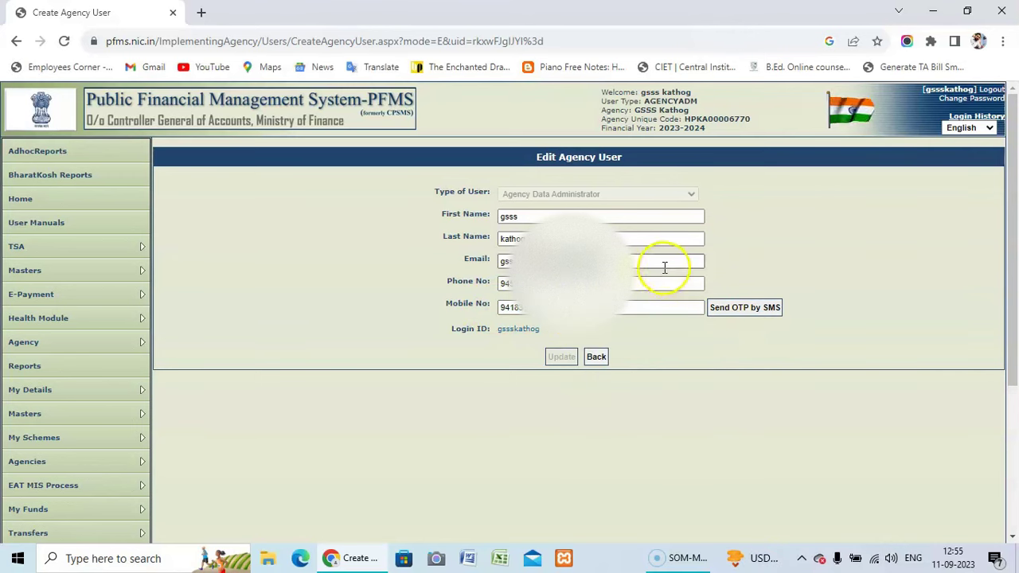
pyautogui.doubleClick(500, 263)
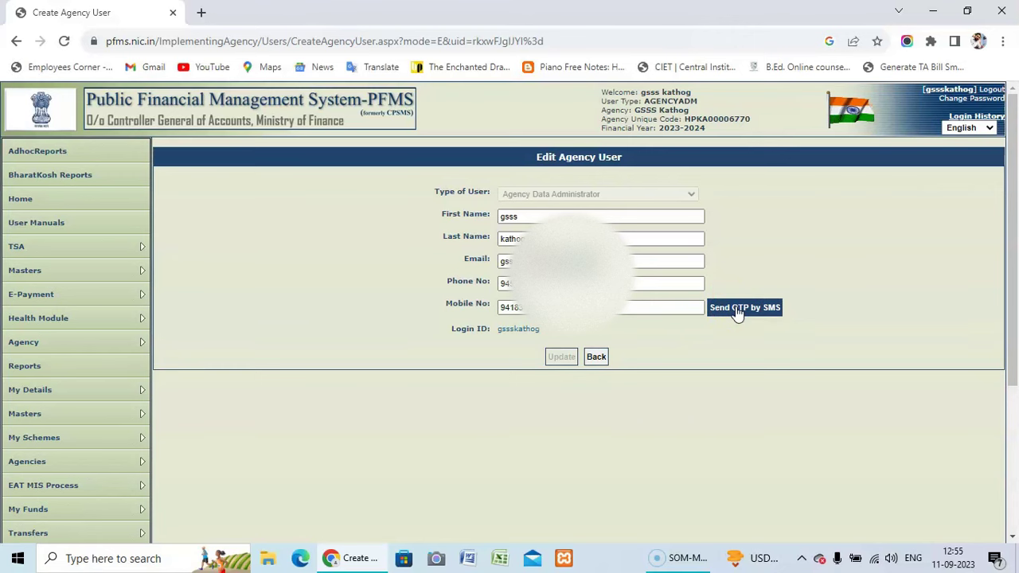
pyautogui.click(737, 310)
pyautogui.click(508, 308)
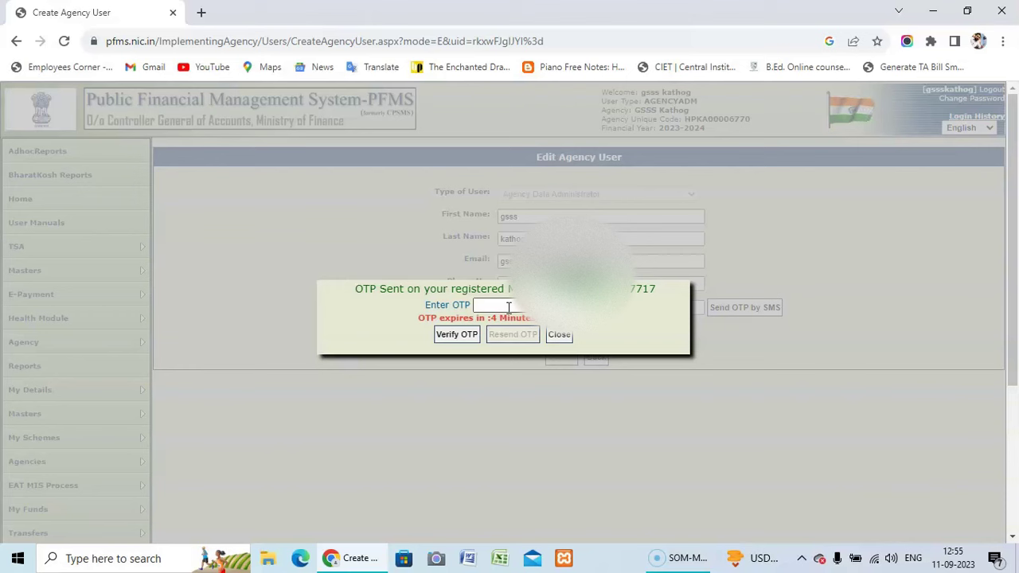
# Enter and verify the SMS OTP, then save the profile with the new mobile number
pyautogui.click(508, 307)
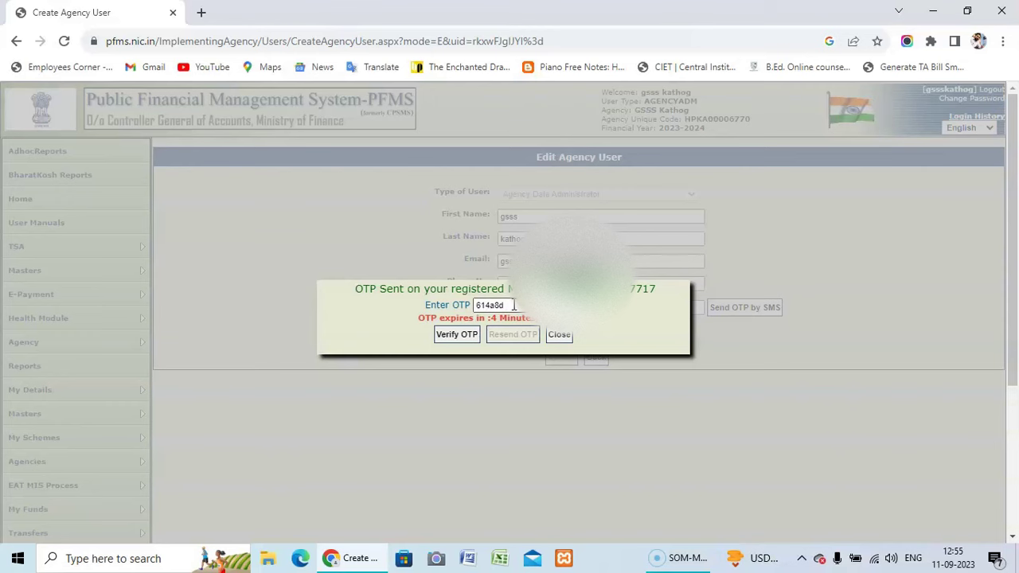
pyautogui.click(460, 335)
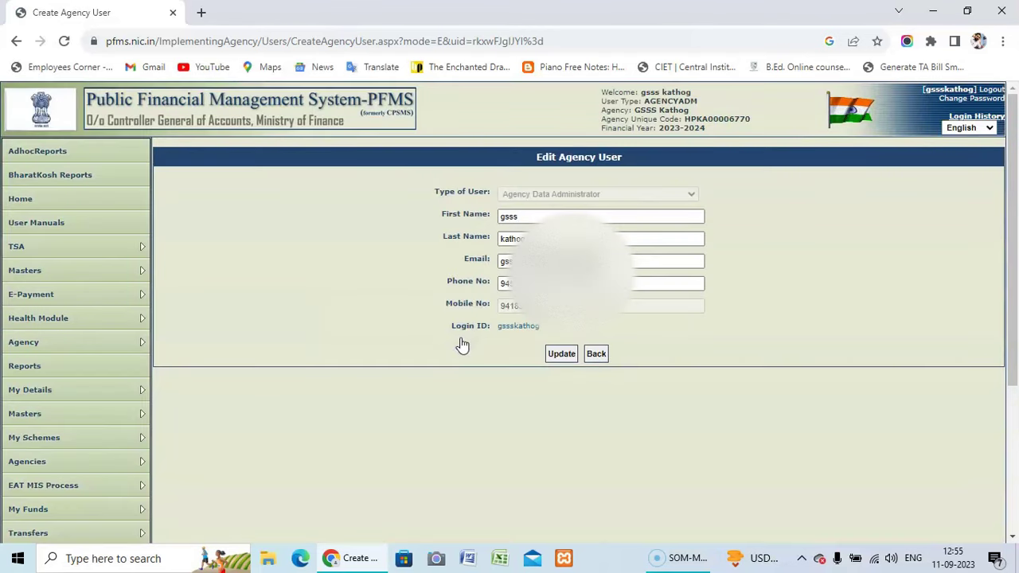
pyautogui.click(555, 355)
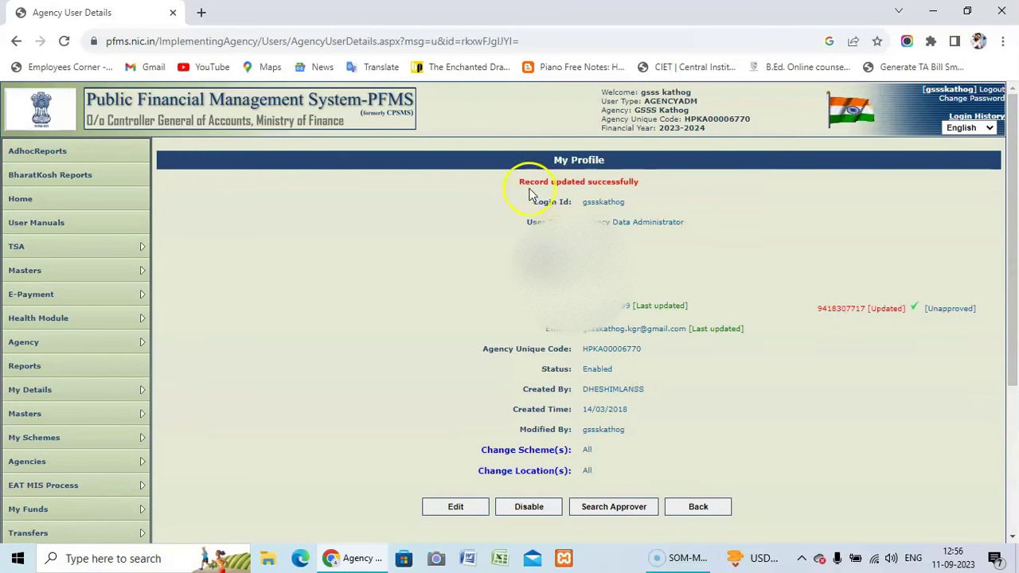
# Check the record-updated message and the new number's Unapproved status
pyautogui.moveTo(520, 183); pyautogui.dragTo(644, 187)
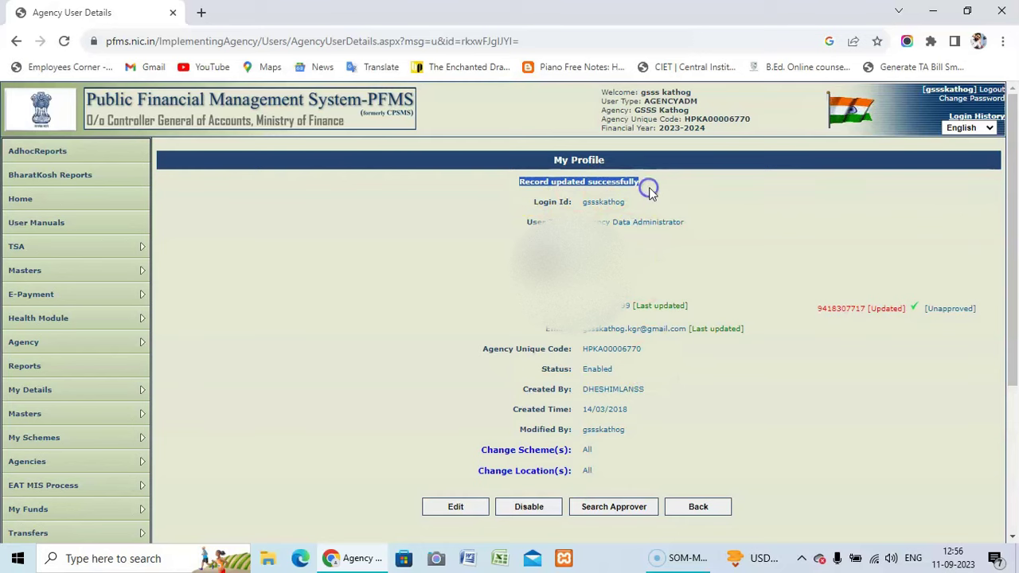
pyautogui.click(664, 196)
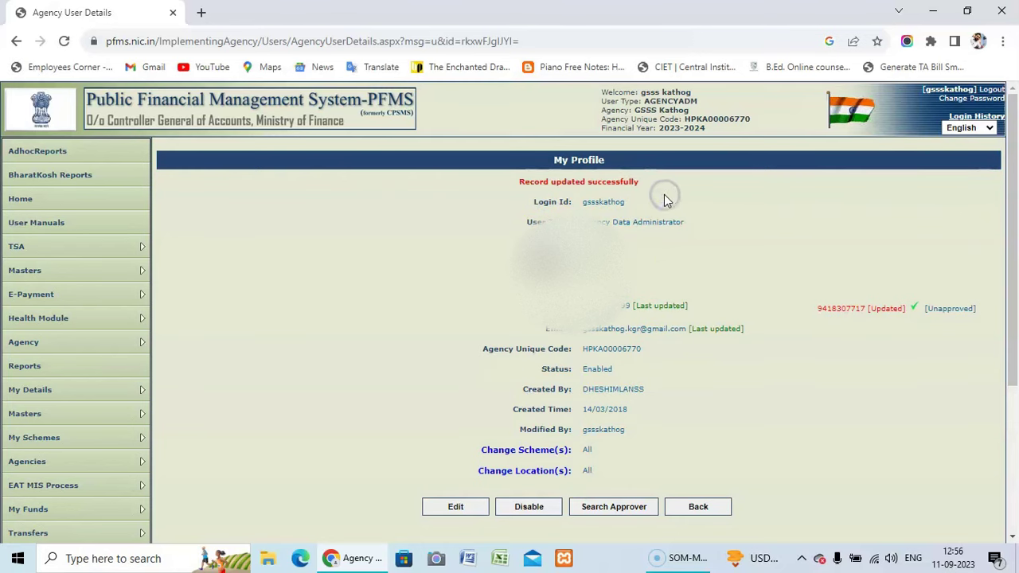
pyautogui.moveTo(922, 310); pyautogui.dragTo(984, 313)
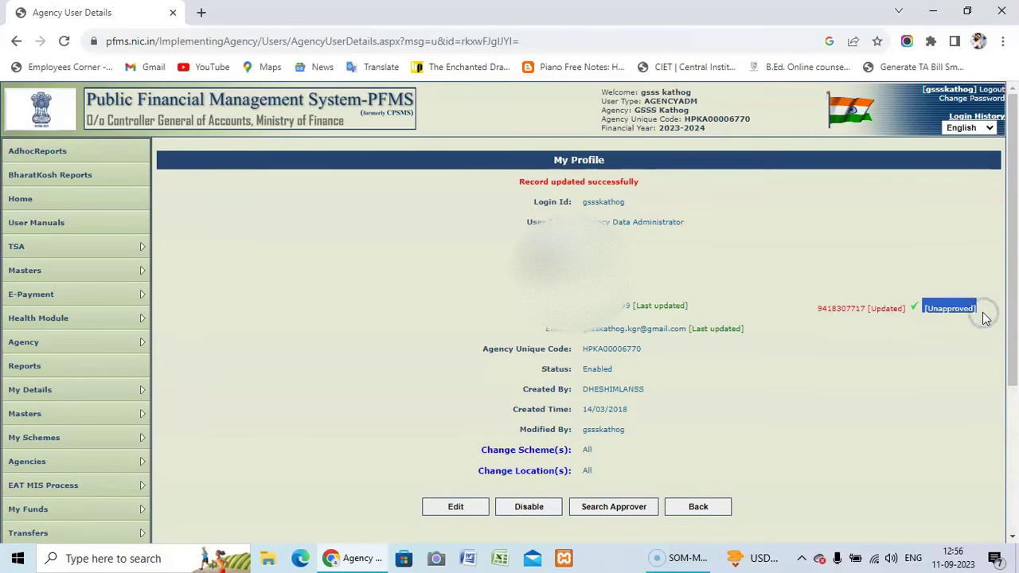
# Choose National Service Scheme[9230] and the AGENCYADM approver, then submit the edit request for approval
pyautogui.click(618, 508)
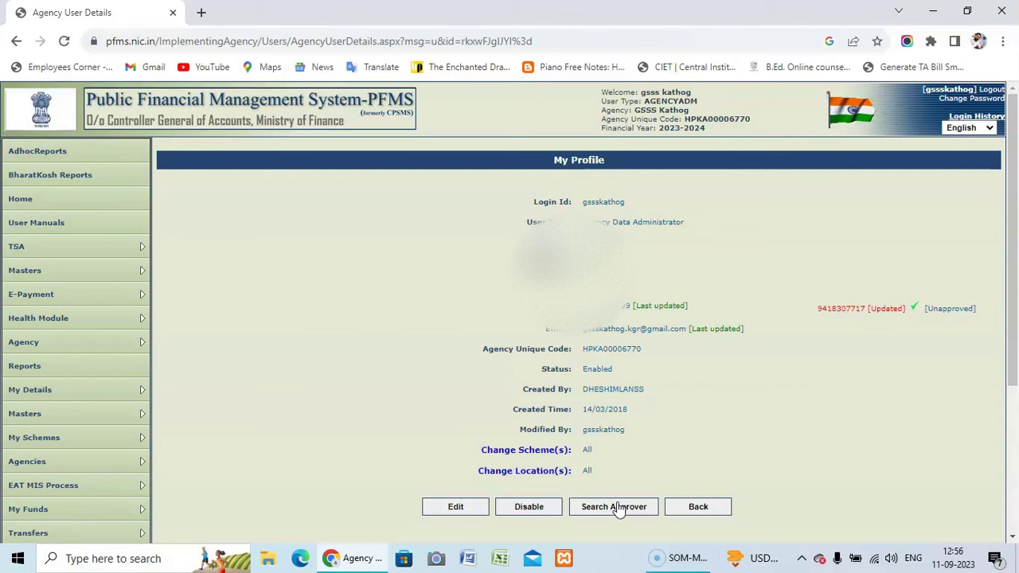
pyautogui.moveTo(1011, 240); pyautogui.dragTo(1015, 351)
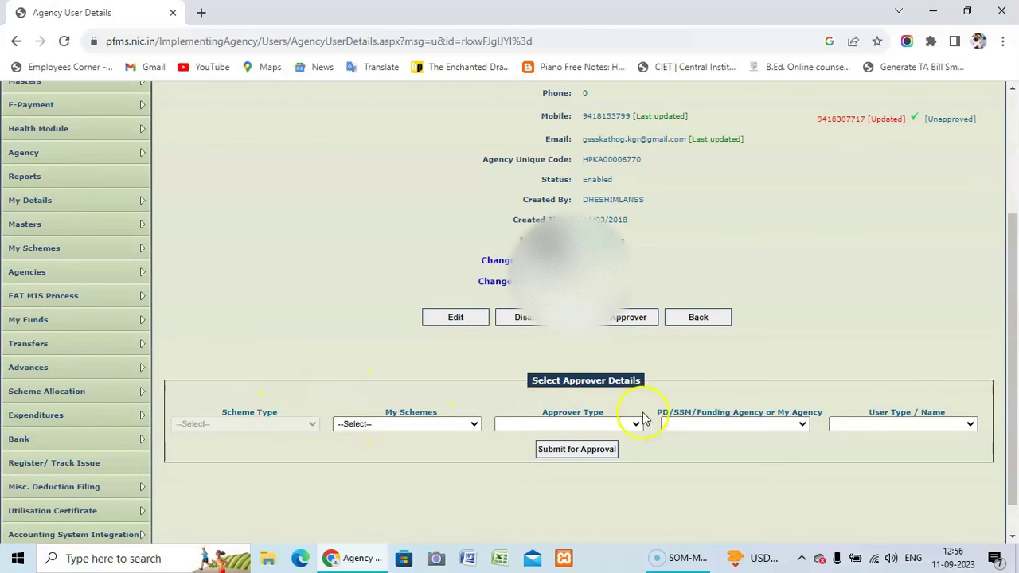
pyautogui.click(473, 424)
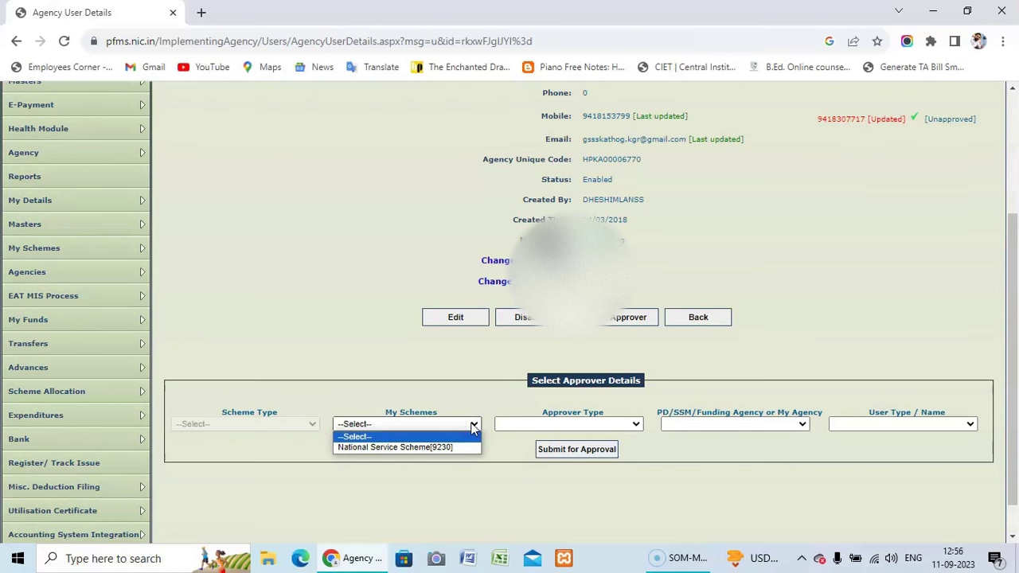
pyautogui.click(435, 450)
pyautogui.moveTo(1012, 254); pyautogui.dragTo(1013, 372)
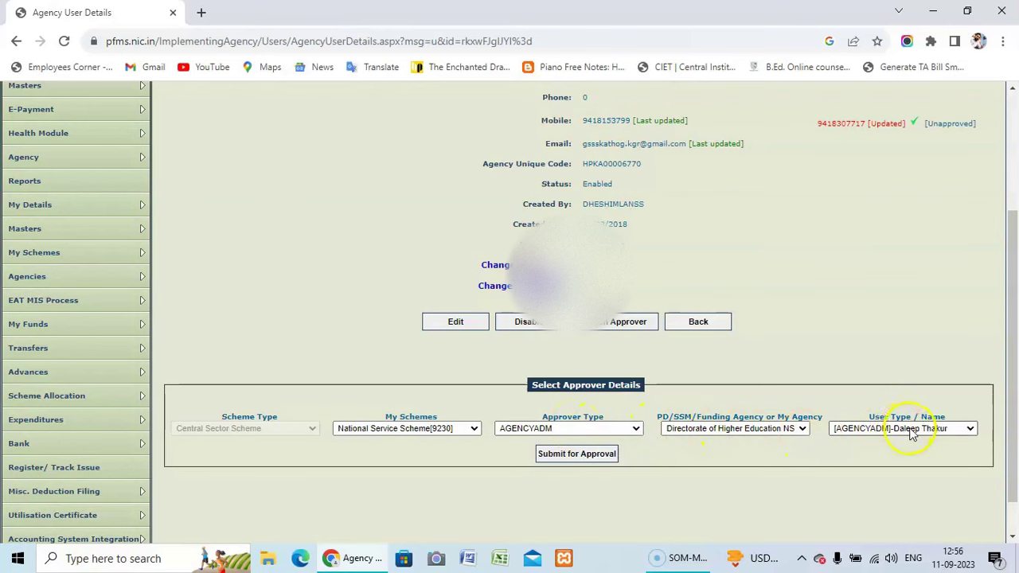
pyautogui.click(933, 427)
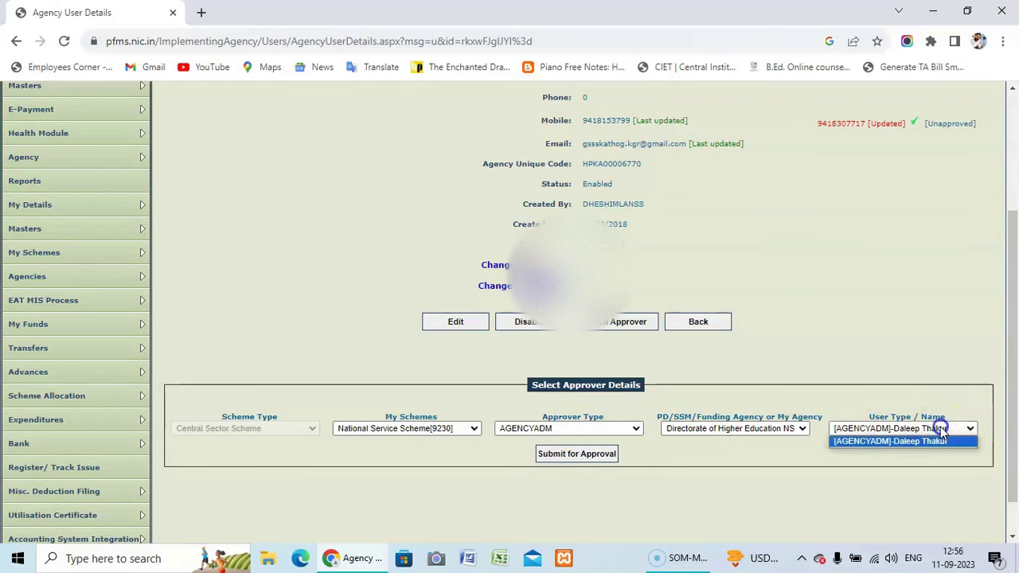
pyautogui.click(897, 440)
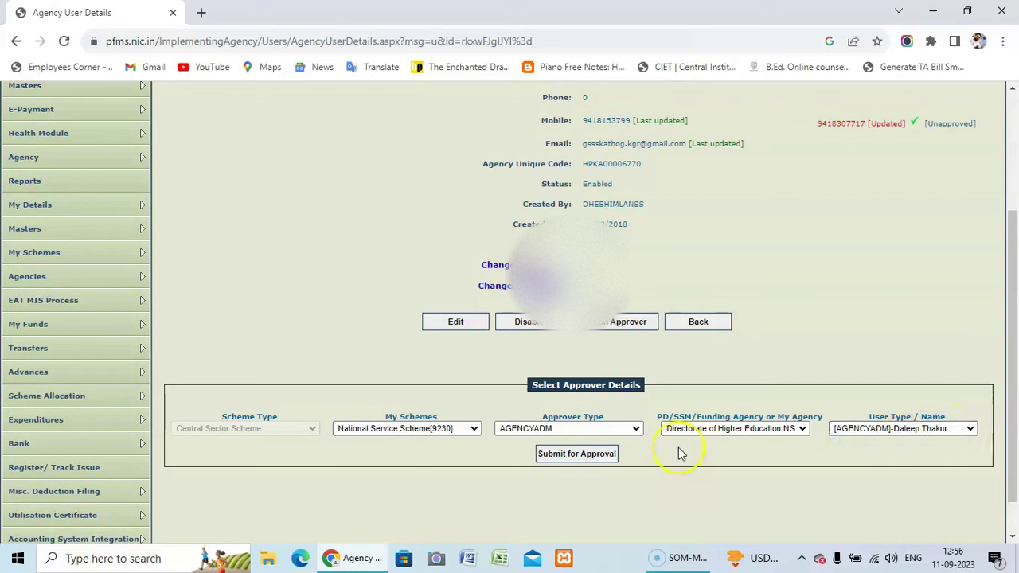
pyautogui.click(572, 455)
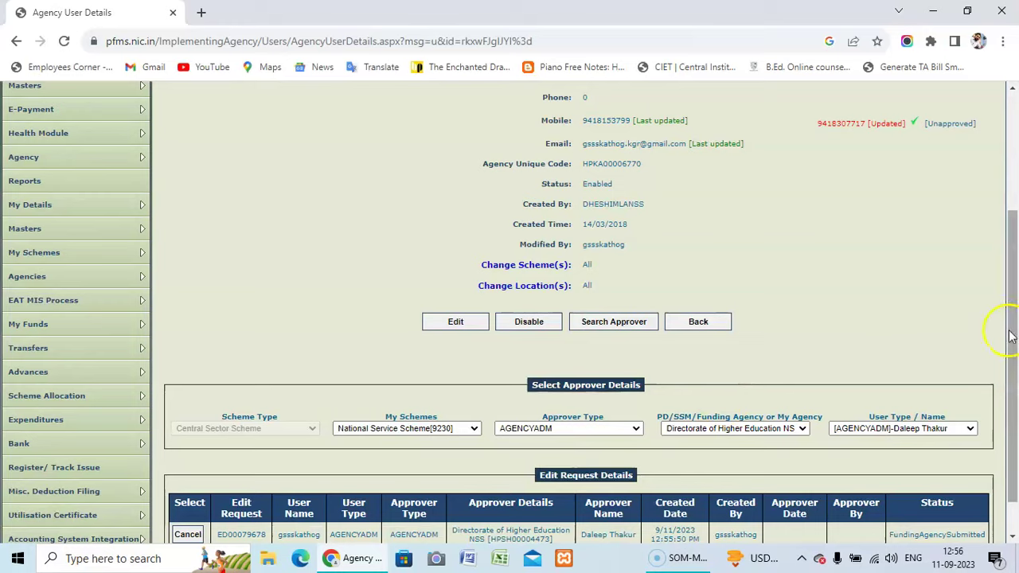
pyautogui.scroll(-1, 1016, 301)
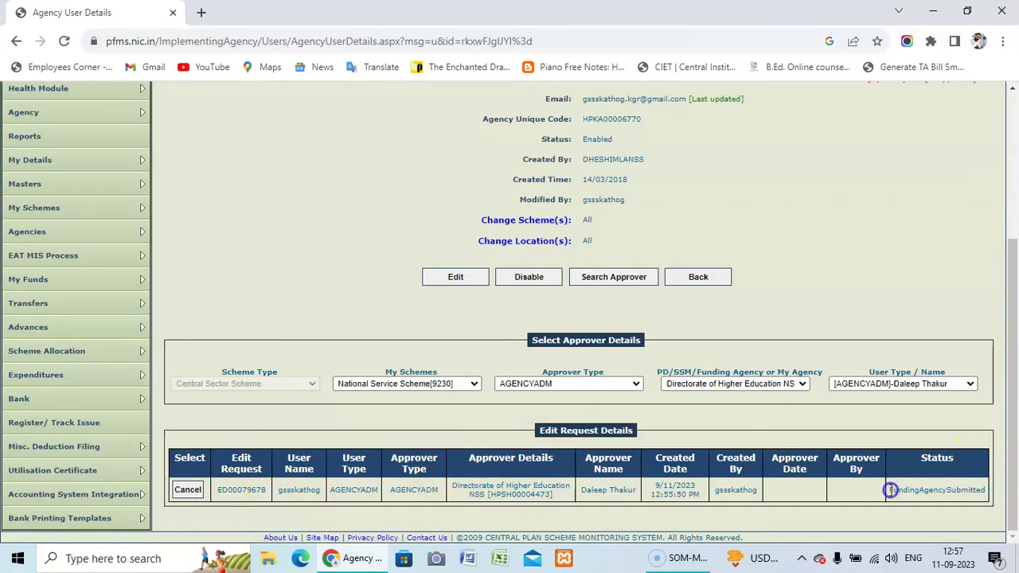
pyautogui.moveTo(889, 487); pyautogui.dragTo(997, 494)
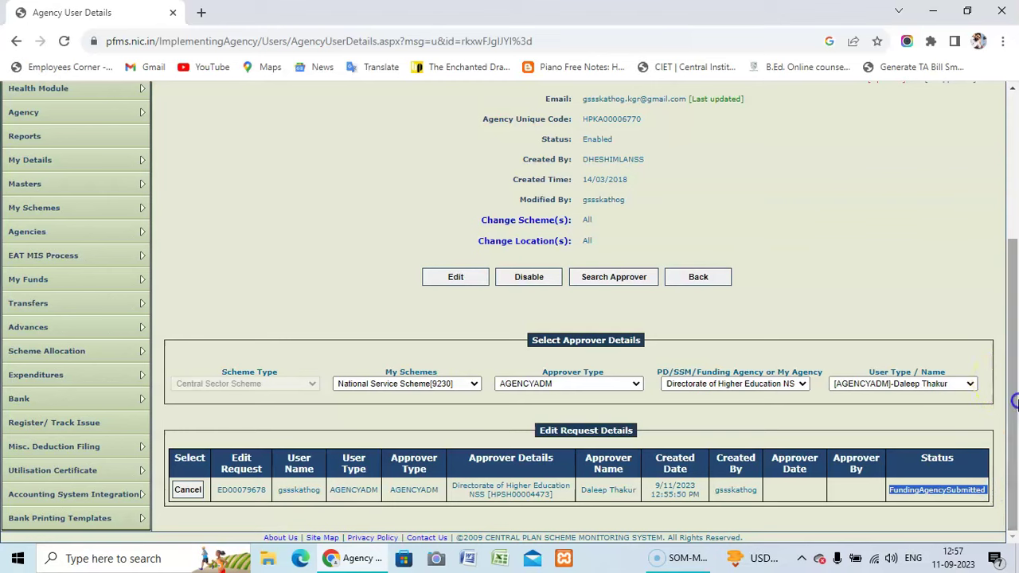
pyautogui.moveTo(1017, 406); pyautogui.dragTo(1015, 400)
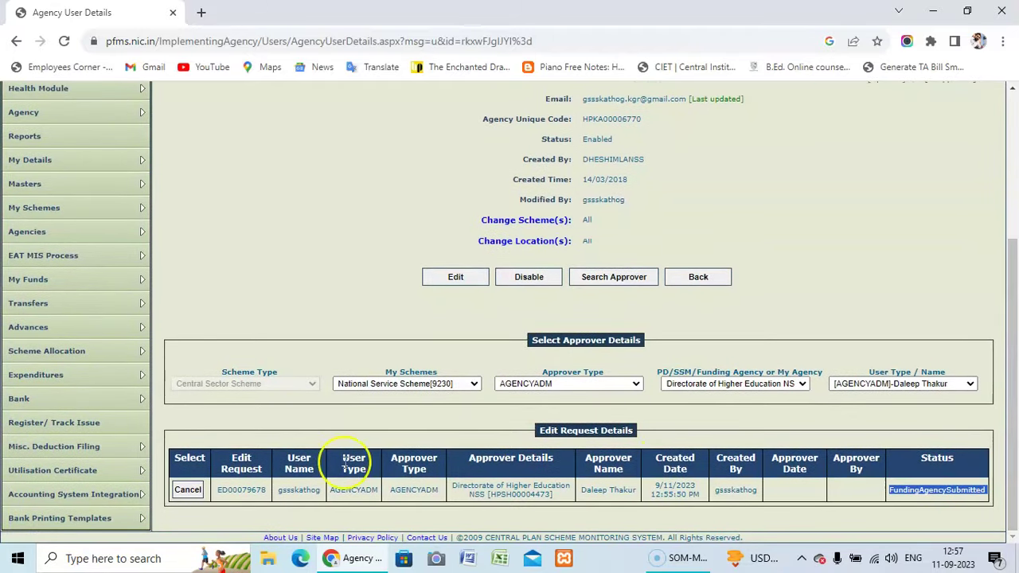
pyautogui.scroll(2, 56, 328)
pyautogui.moveTo(56, 328)
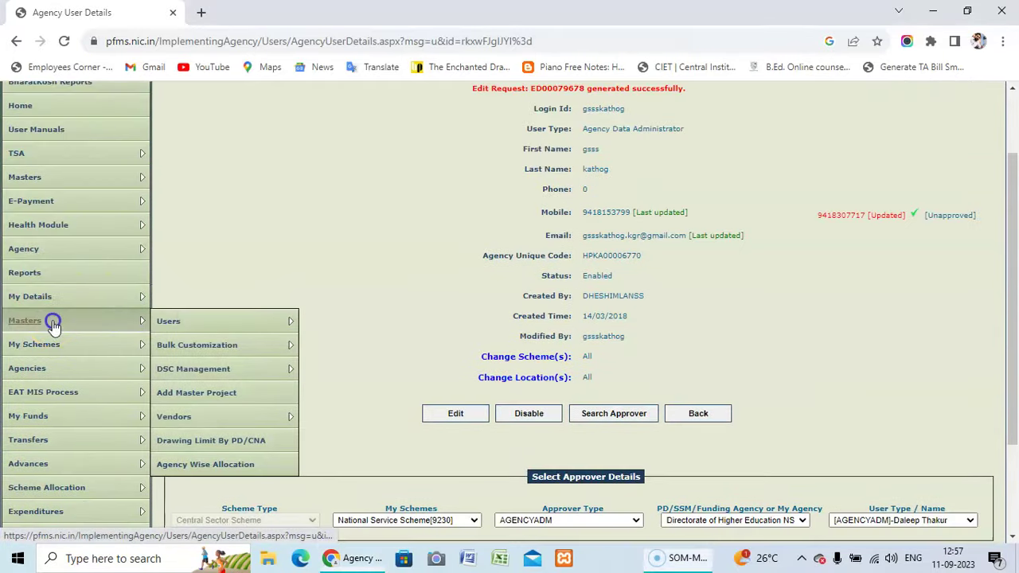
pyautogui.scroll(2, 53, 322)
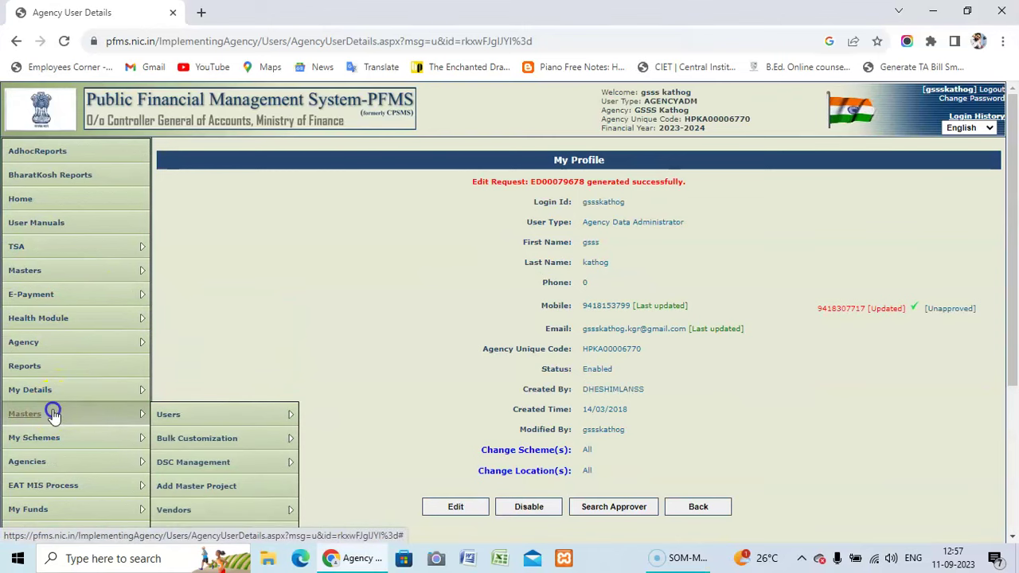
# List all agency users and open the admin's FundingAgencySubmitted edit request
pyautogui.moveTo(153, 412)
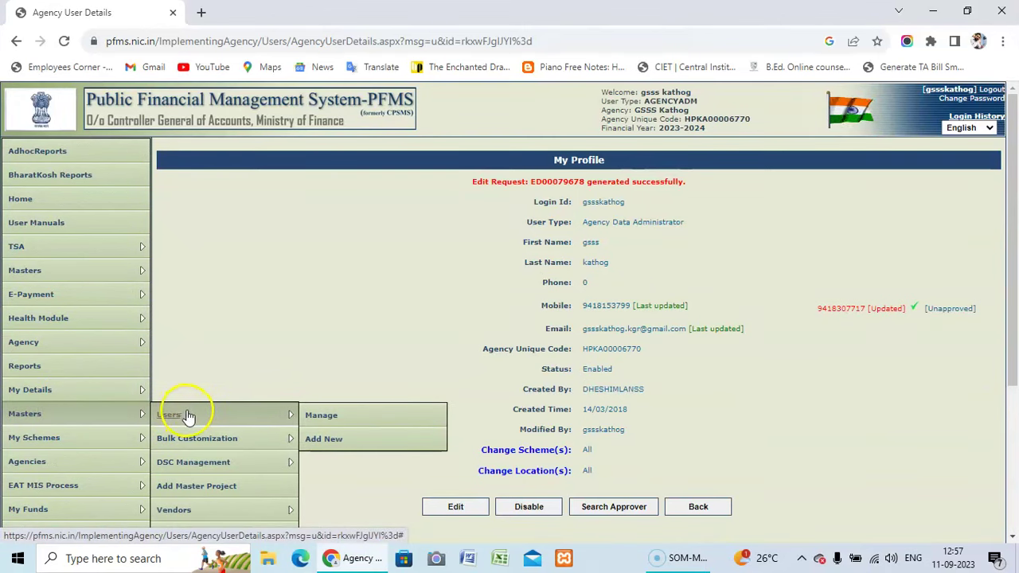
pyautogui.click(358, 414)
pyautogui.click(577, 253)
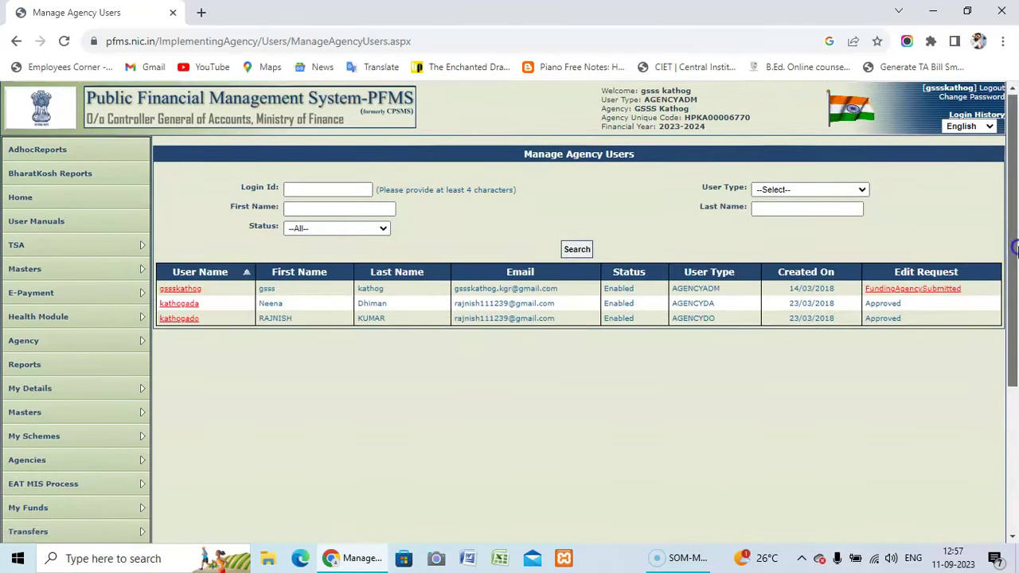
pyautogui.scroll(-1, 1017, 249)
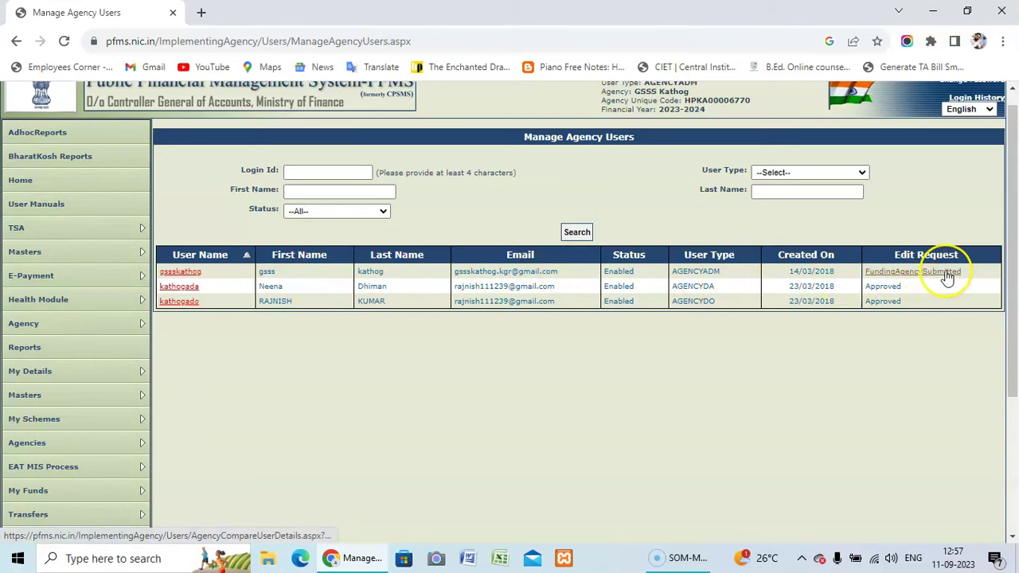
pyautogui.click(947, 272)
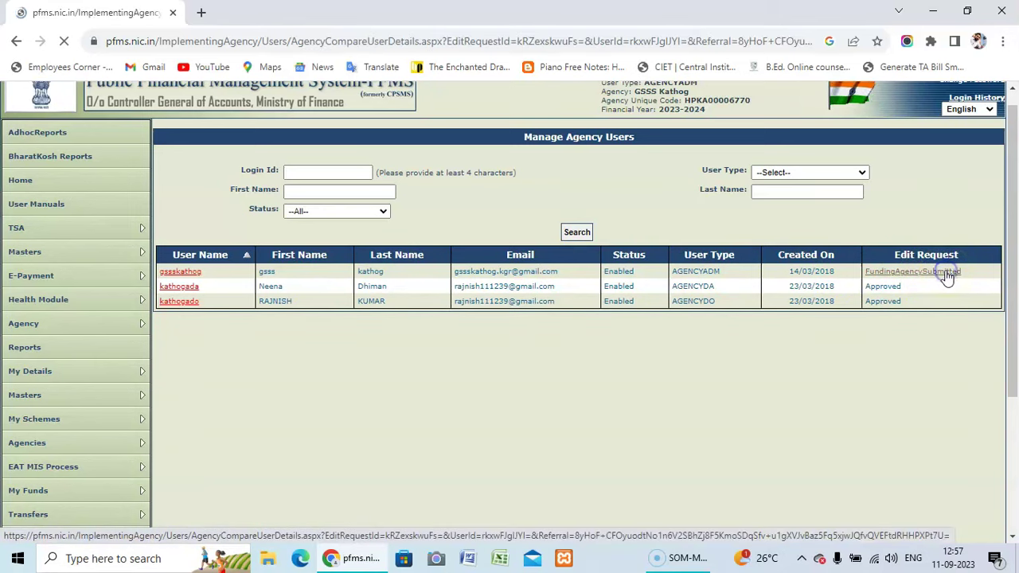
# Approve the admin's mobile-number edit request with the remark 'Approved'
pyautogui.moveTo(1015, 223); pyautogui.dragTo(1015, 228)
pyautogui.scroll(-2, 1015, 228)
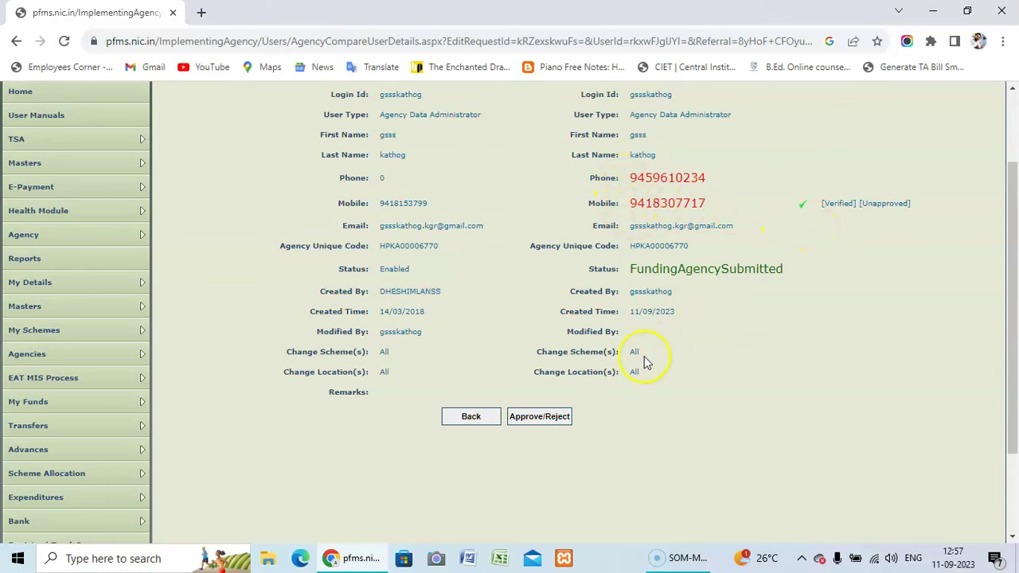
pyautogui.click(545, 420)
pyautogui.click(401, 281)
pyautogui.write('Approved')
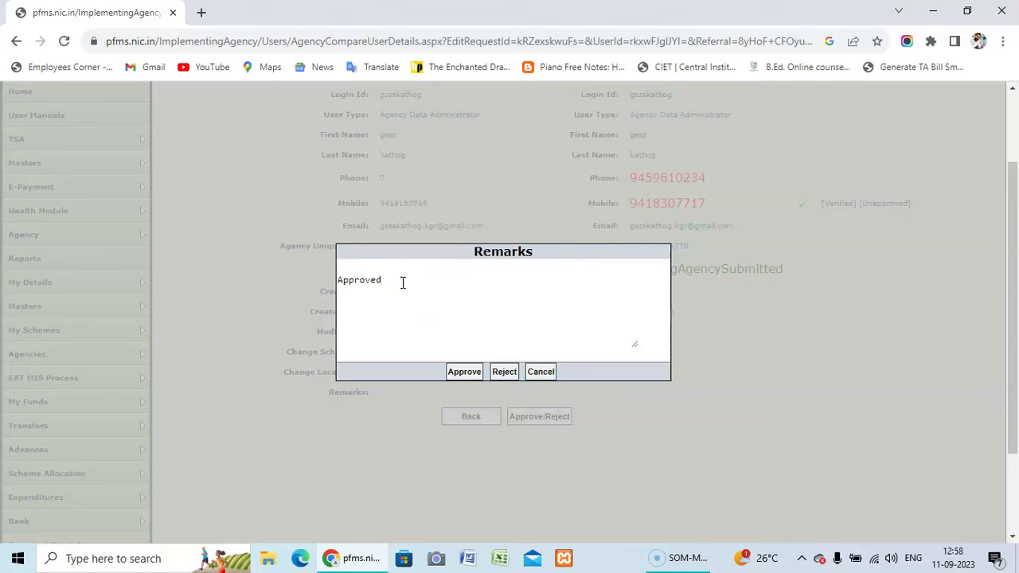
pyautogui.click(459, 374)
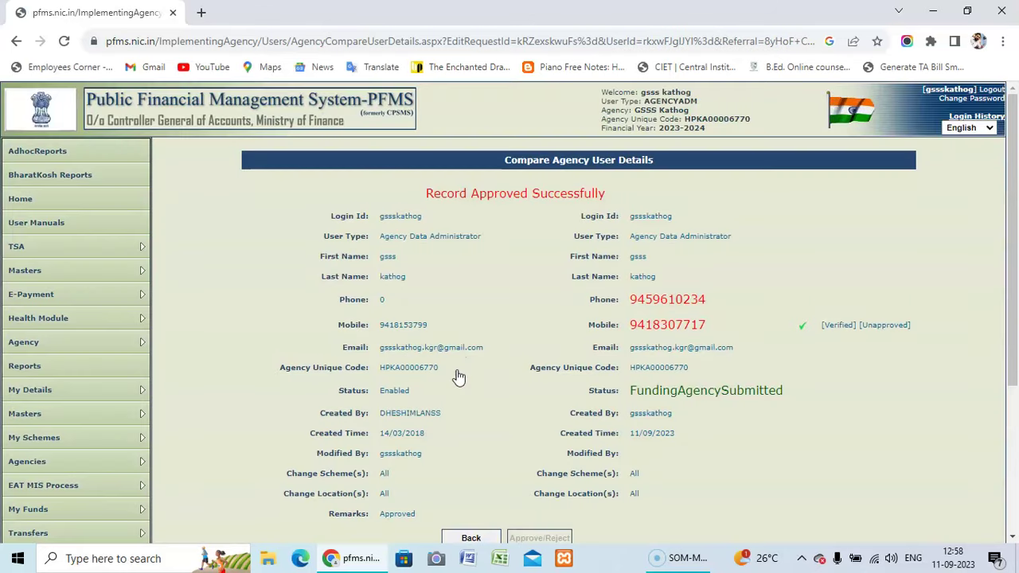
# Check the Record Approved Successfully message, then go back to Manage Agency Users
pyautogui.click(425, 196)
pyautogui.moveTo(424, 195); pyautogui.dragTo(641, 192)
pyautogui.click(964, 228)
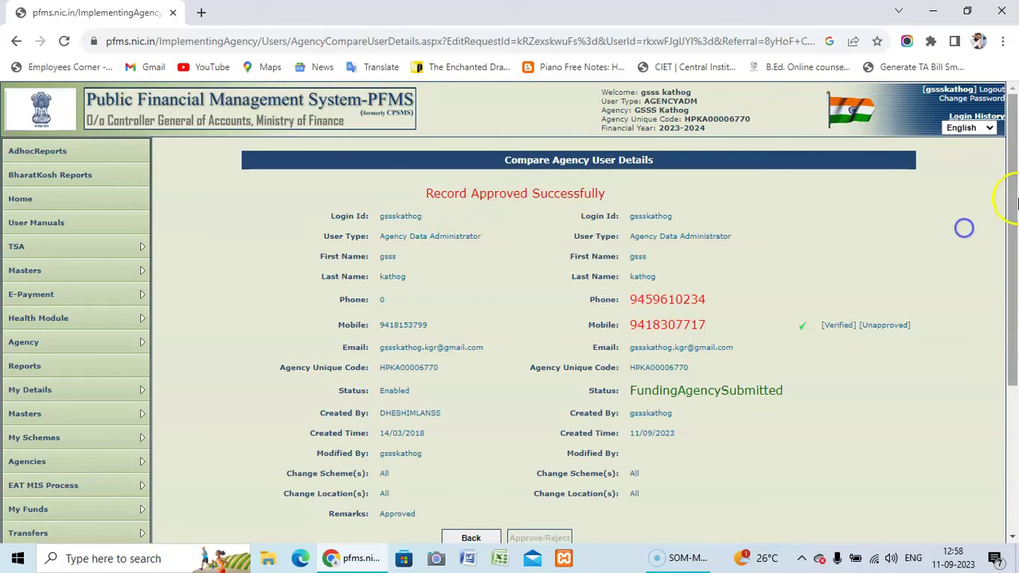
pyautogui.scroll(-2, 1015, 288)
pyautogui.moveTo(1015, 288); pyautogui.dragTo(1013, 326)
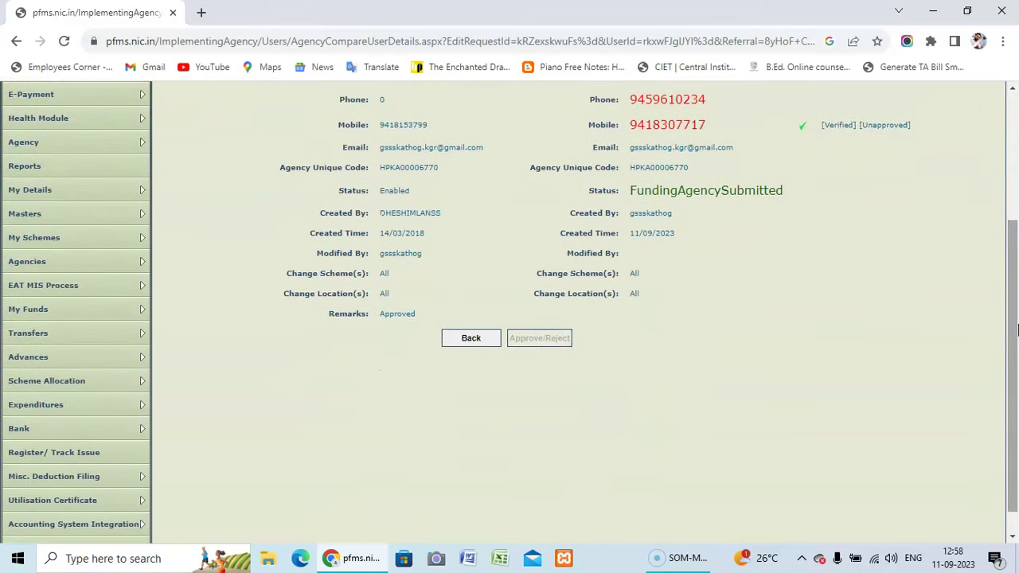
pyautogui.moveTo(1015, 328); pyautogui.dragTo(1012, 271)
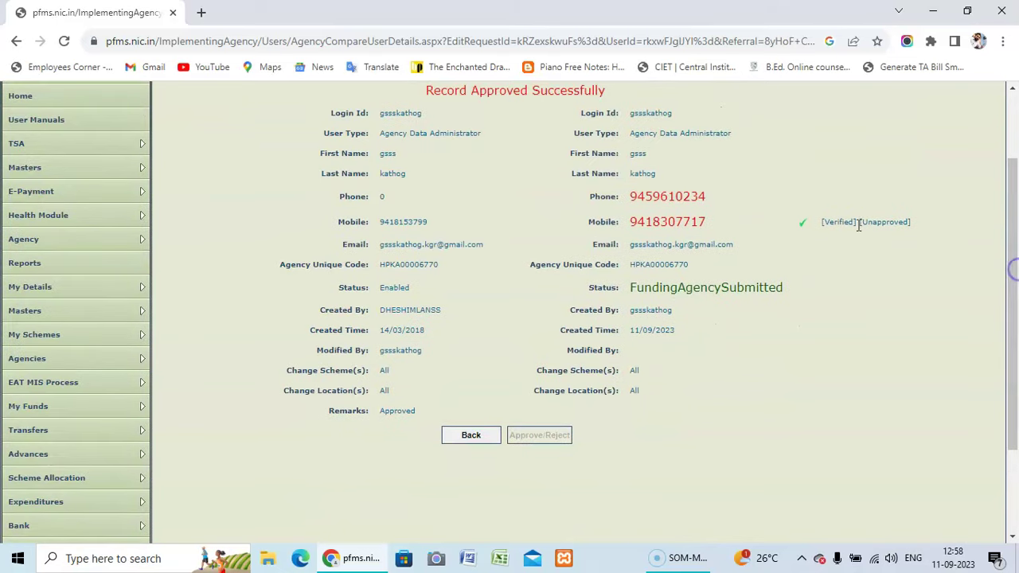
pyautogui.click(475, 437)
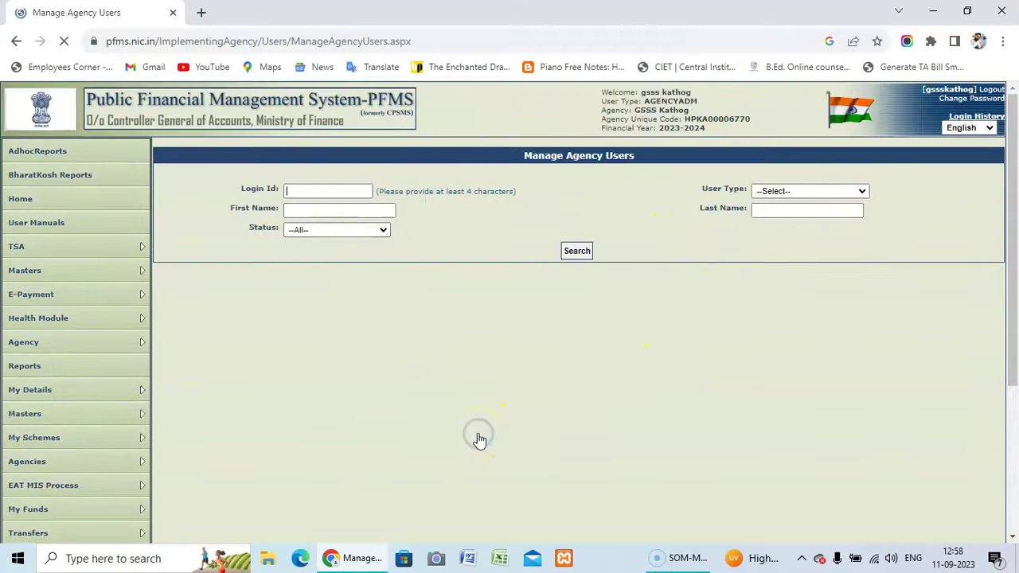
# Search the agency users, confirm all three edit requests read Approved, then log out
pyautogui.click(579, 253)
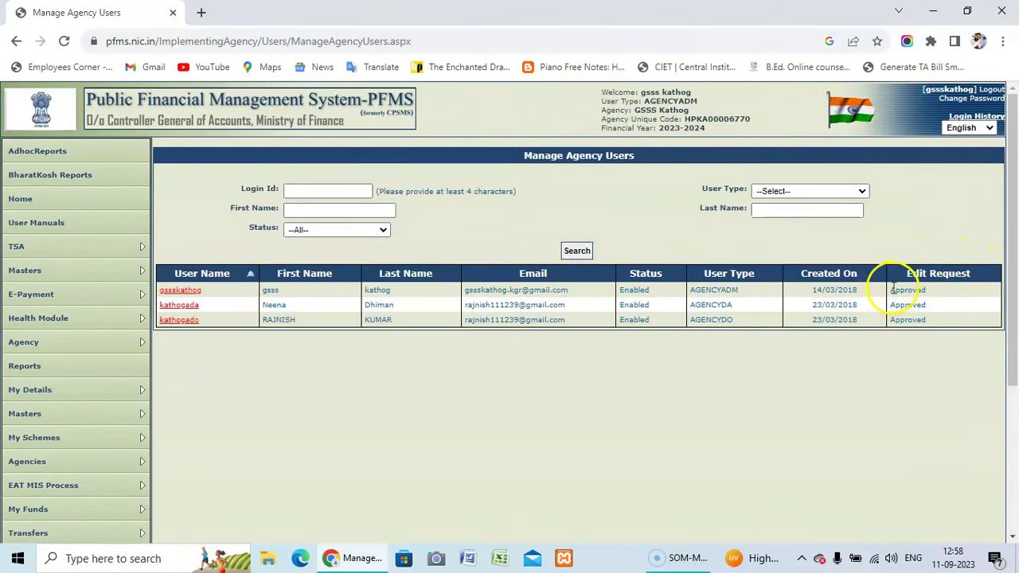
pyautogui.moveTo(893, 290); pyautogui.dragTo(947, 348)
pyautogui.click(944, 348)
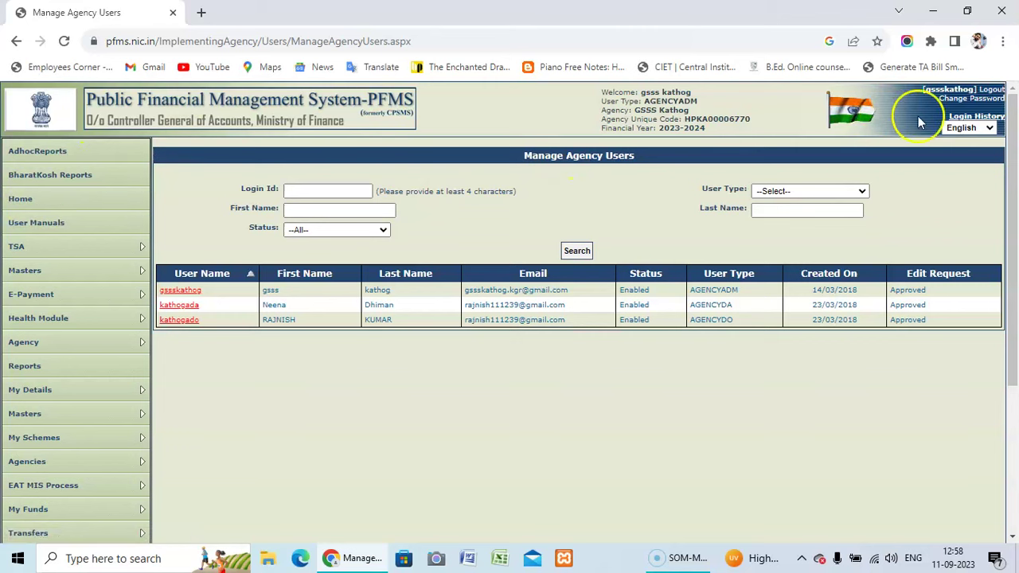
pyautogui.click(984, 91)
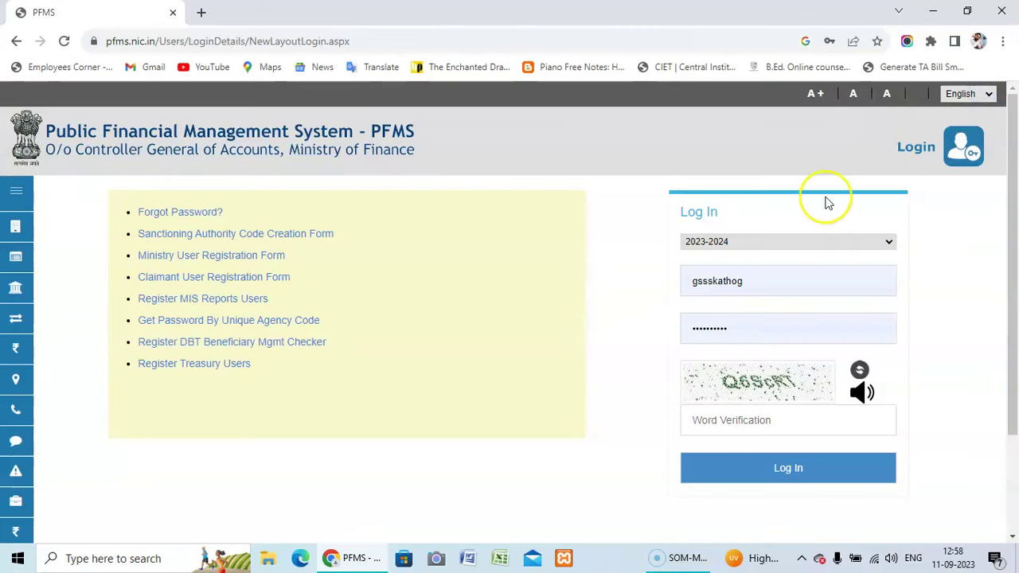
# Enter the word-verification captcha, log in, and open Masters > Users > Manage
pyautogui.click(736, 408)
pyautogui.write('Q6ScR')
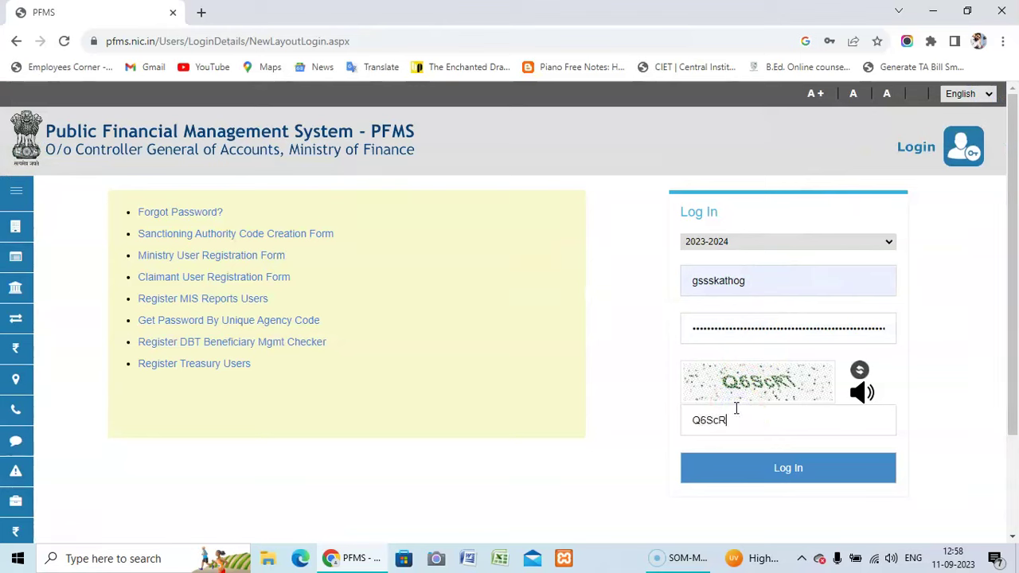
pyautogui.write('T')
pyautogui.click(735, 476)
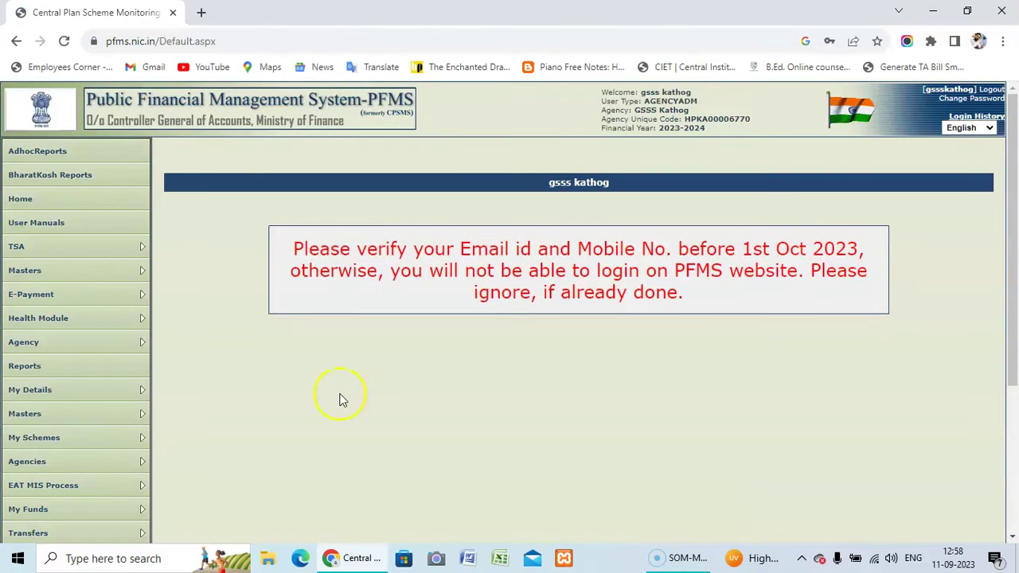
pyautogui.moveTo(119, 423)
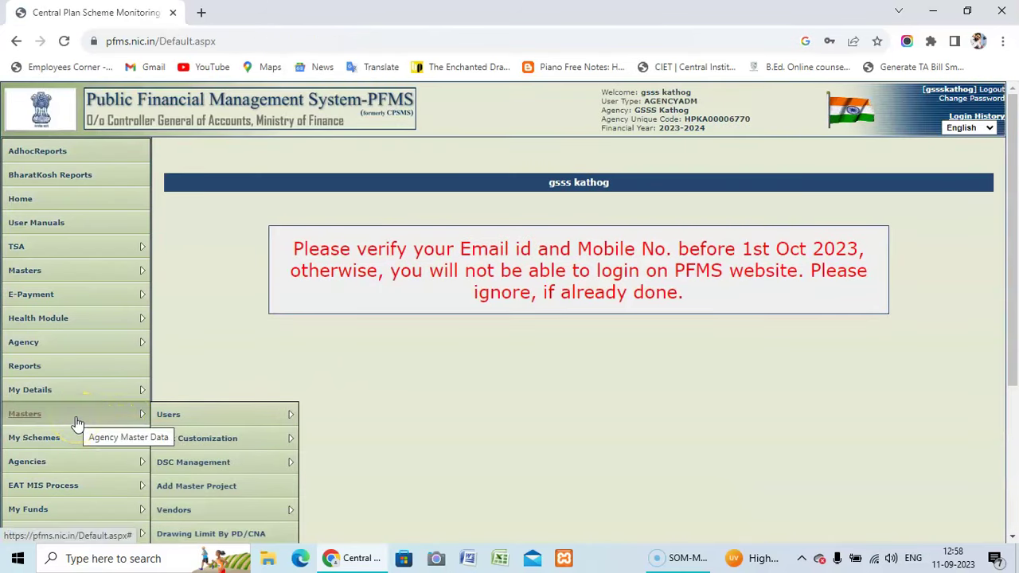
pyautogui.moveTo(178, 416)
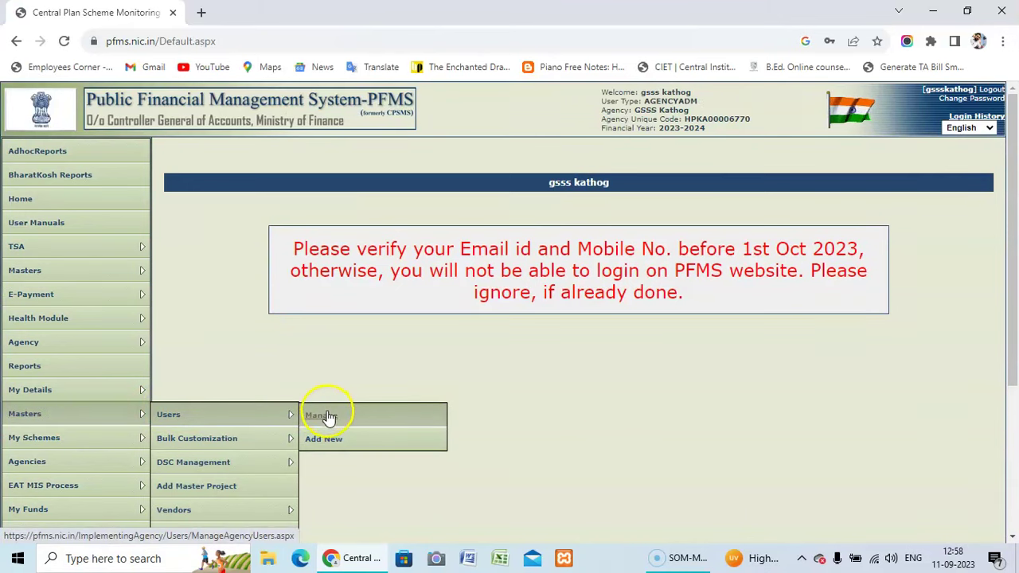
pyautogui.click(328, 415)
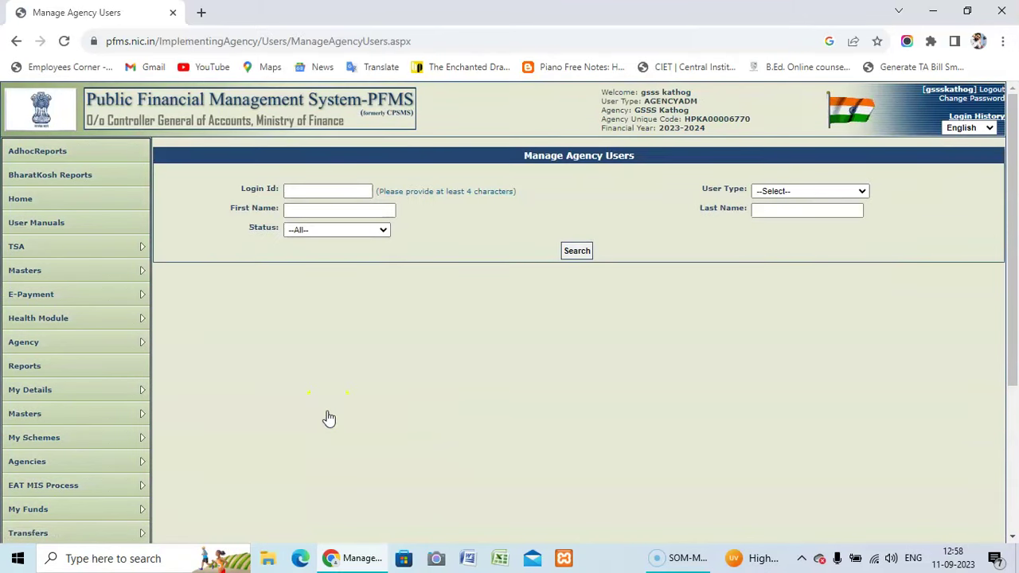
# List all agency users and highlight the Approved edit-request statuses
pyautogui.click(578, 252)
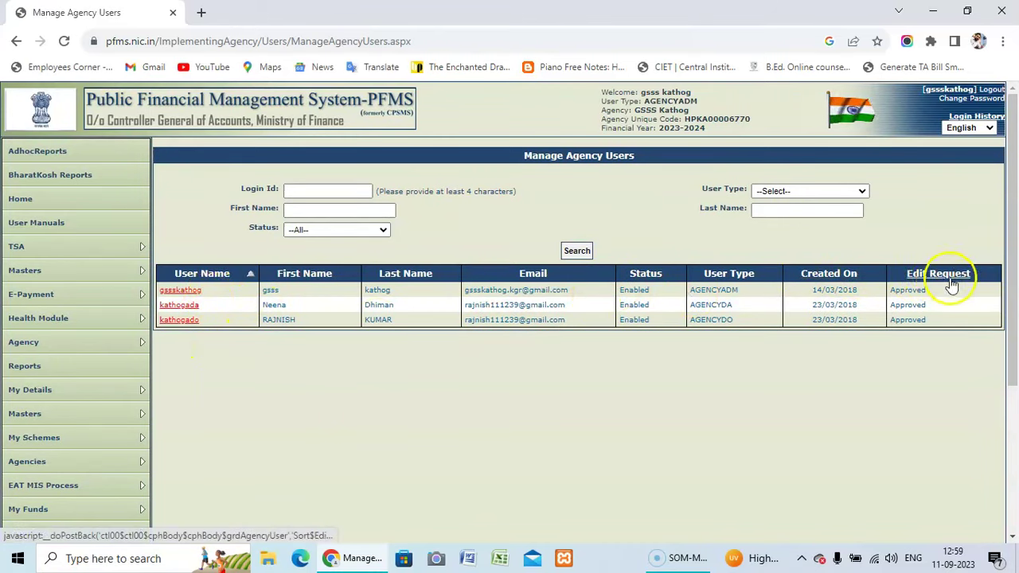
pyautogui.moveTo(890, 284); pyautogui.dragTo(902, 315)
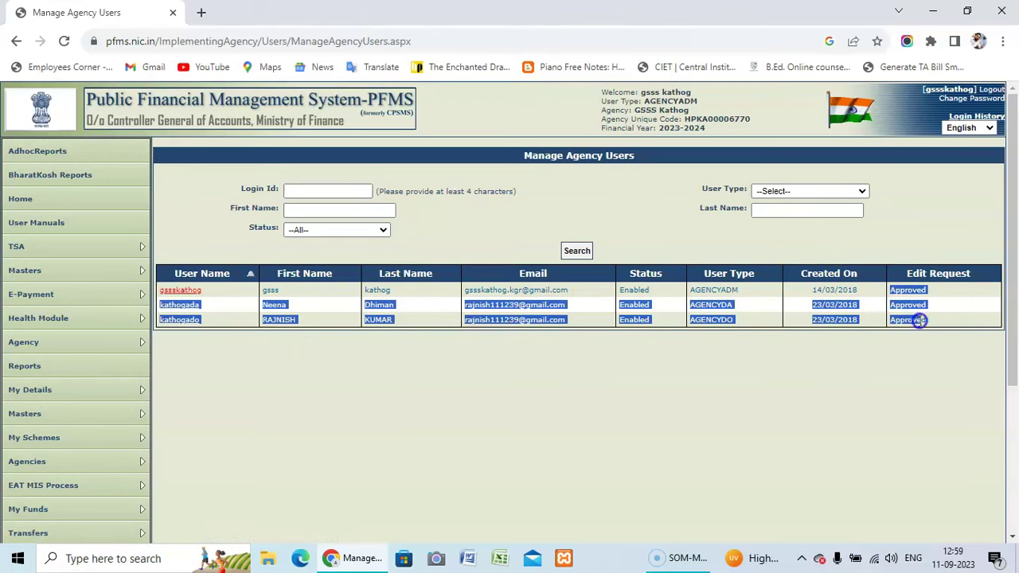
pyautogui.click(950, 368)
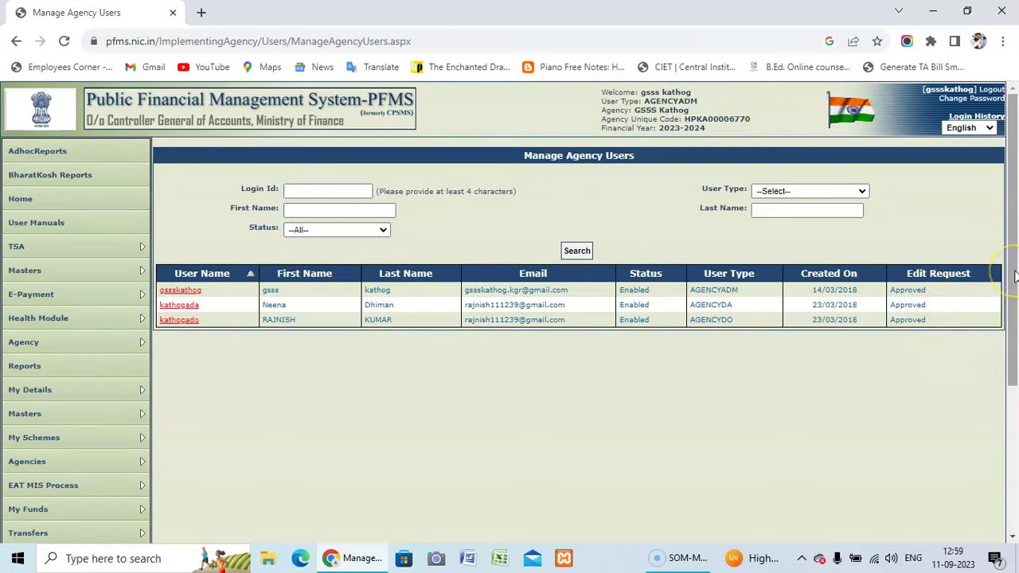
# Scroll through the user list, then advance past the Thanks for watching slide to end the show
pyautogui.moveTo(1014, 275); pyautogui.dragTo(1013, 318)
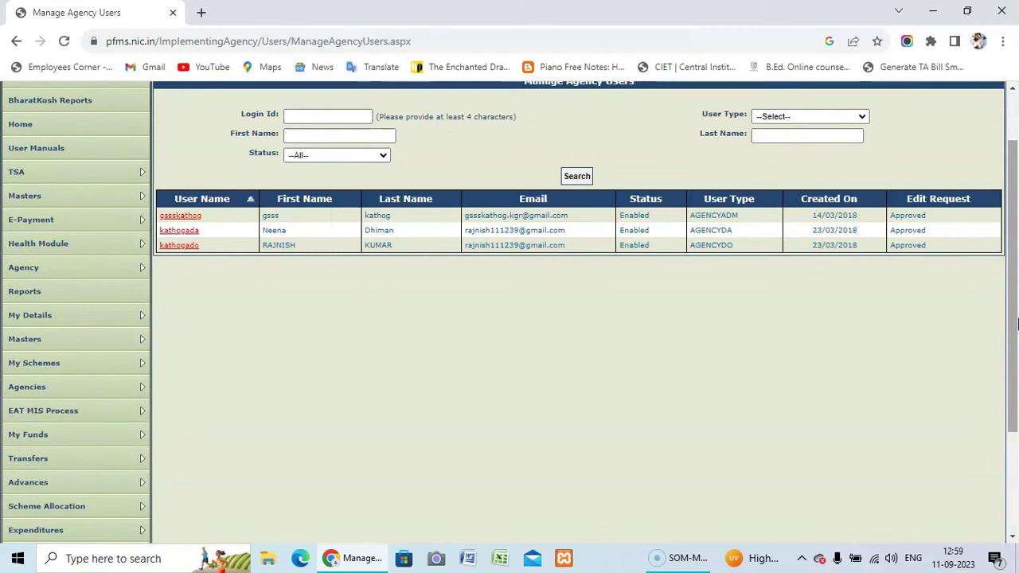
pyautogui.moveTo(1014, 322); pyautogui.dragTo(1014, 402)
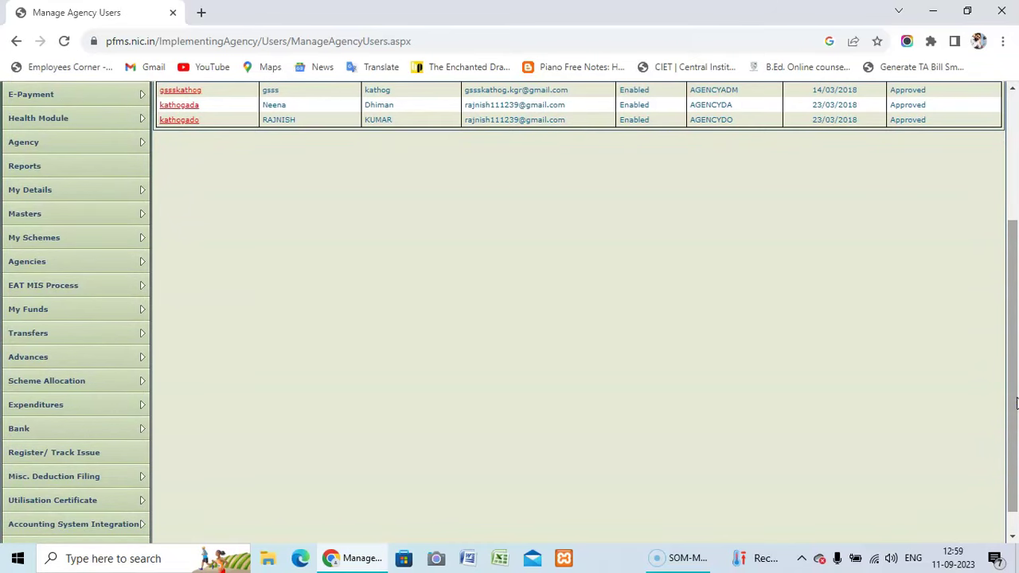
pyautogui.moveTo(1016, 404); pyautogui.dragTo(1014, 411)
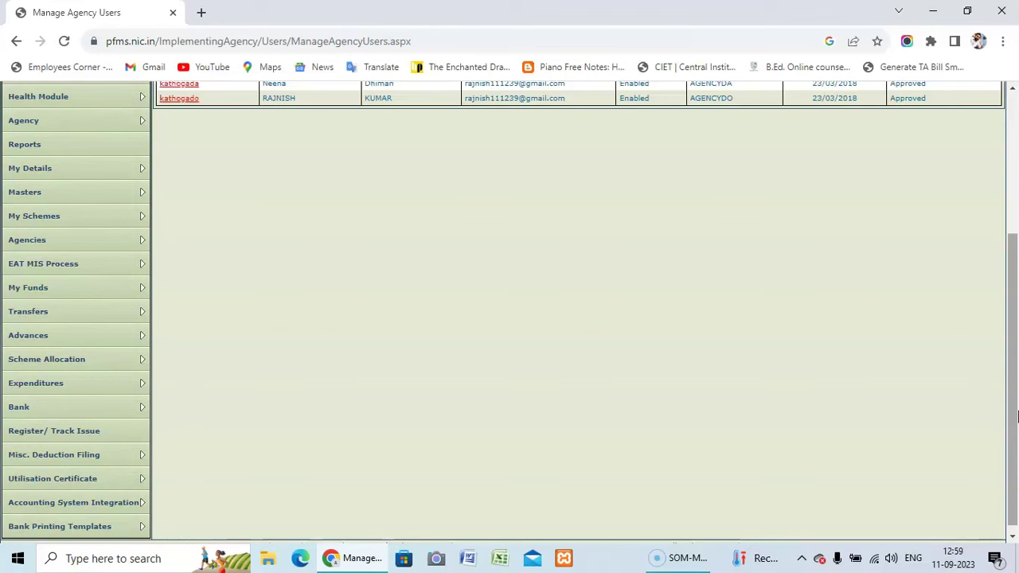
pyautogui.moveTo(1017, 415); pyautogui.dragTo(1015, 253)
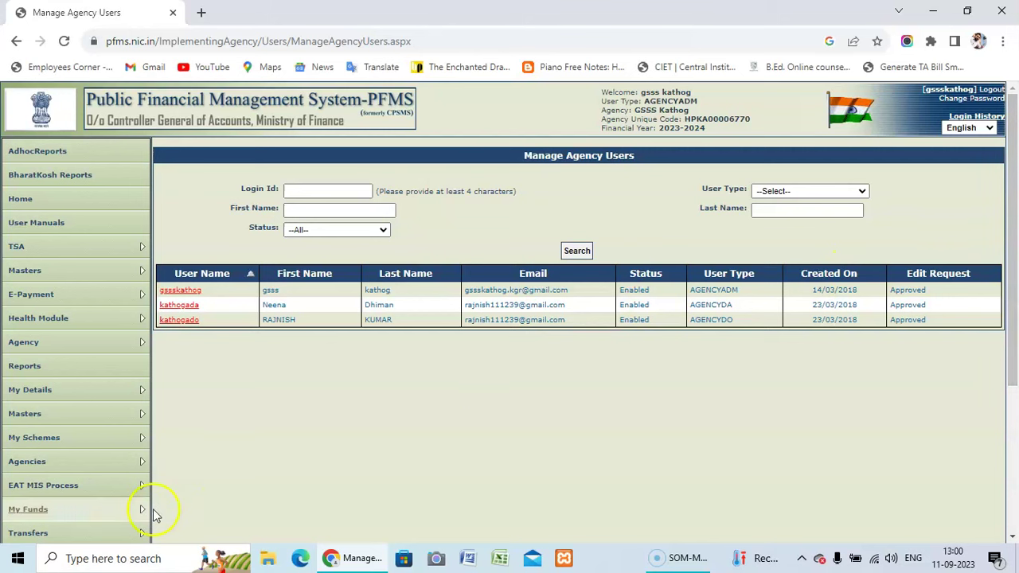
pyautogui.hotkey('alt', 'p')
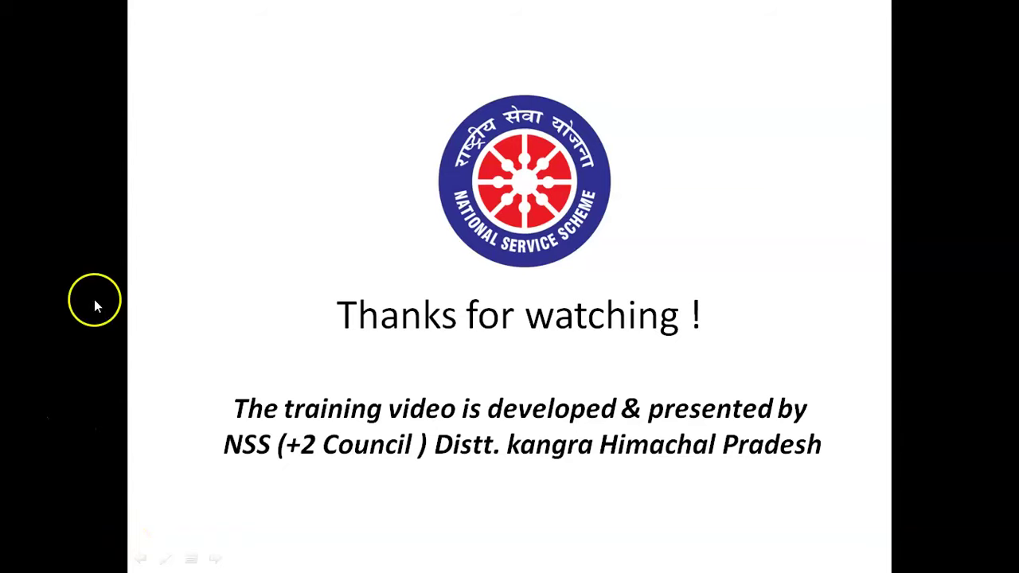
pyautogui.click(96, 182)
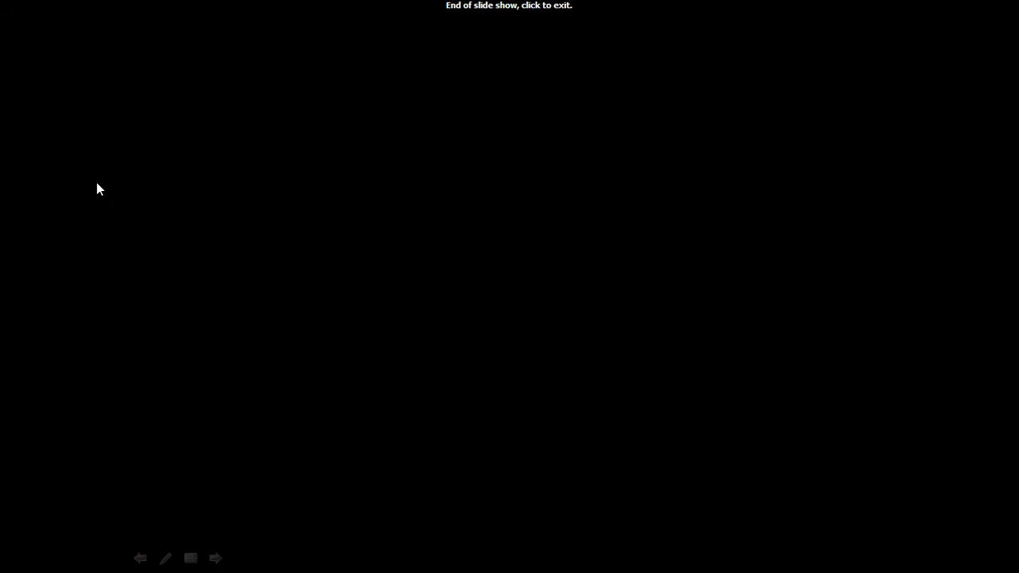